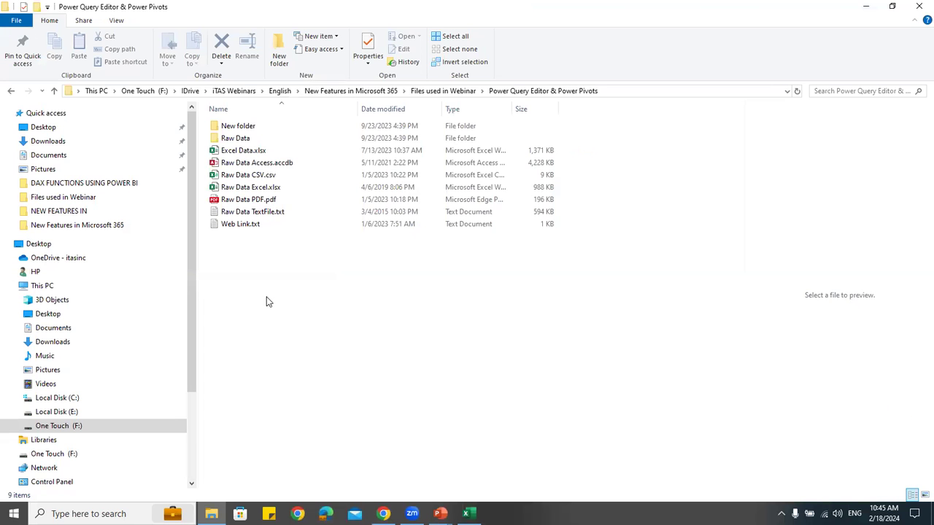
# Switch to Excel and create a new blank workbook
pyautogui.rightClick(267, 301)
pyautogui.click(301, 343)
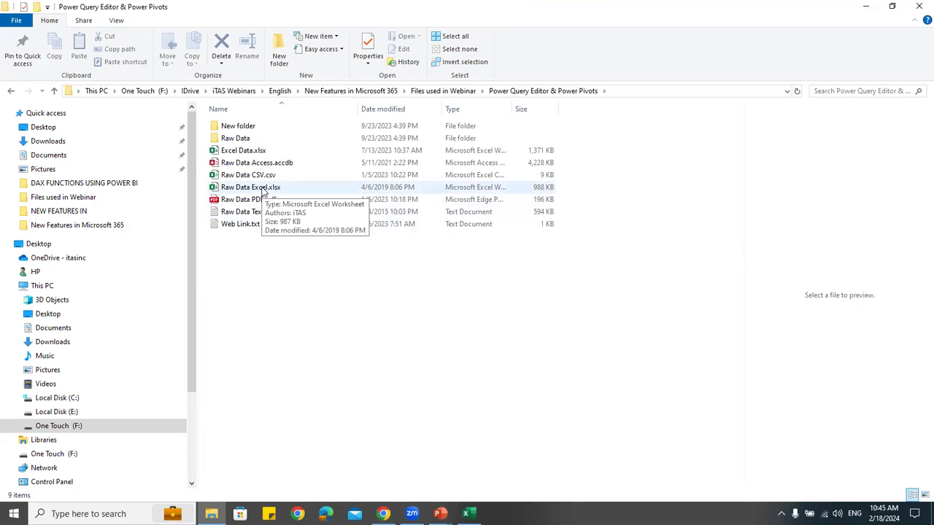
pyautogui.click(469, 514)
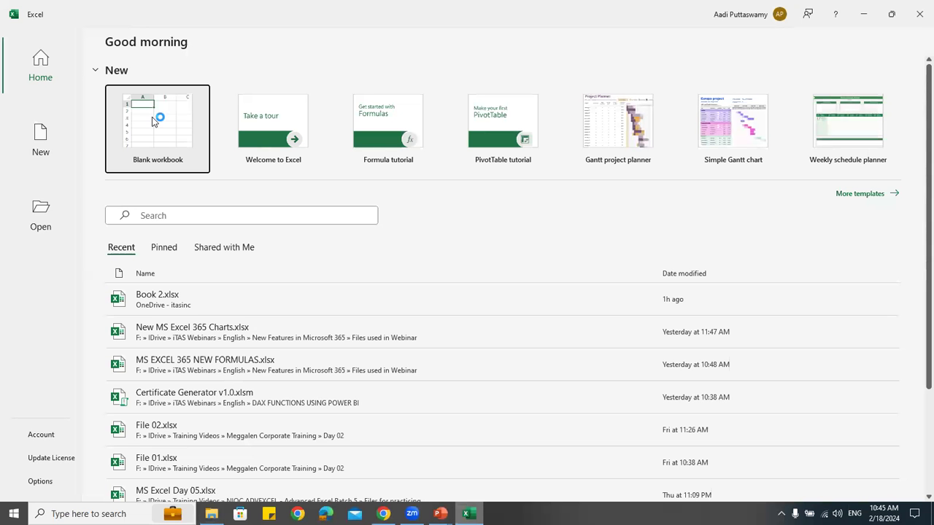
pyautogui.click(154, 118)
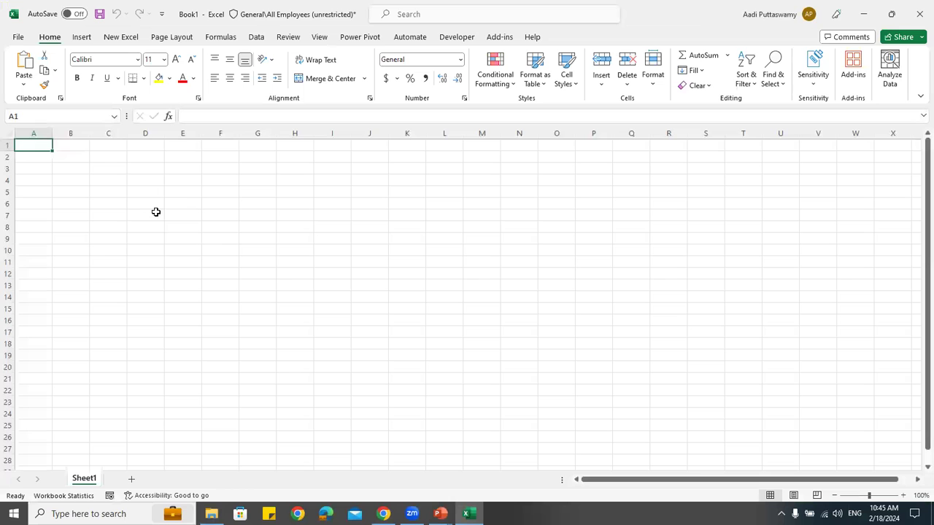
pyautogui.click(158, 193)
# Open Raw Data Excel.xlsx from the Power Query Editor & Power Pivots folder on its Location sheet and enable editing
pyautogui.hotkey('alt', 'Tab')
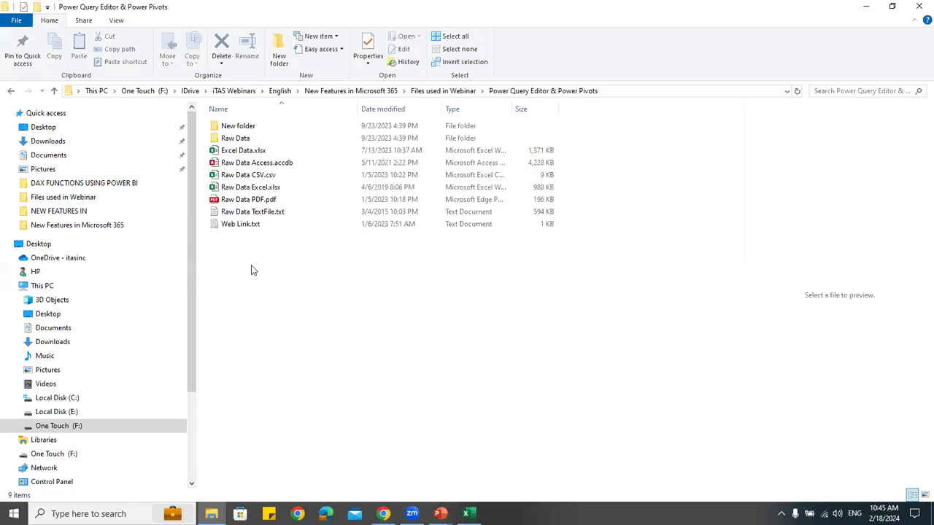
pyautogui.click(261, 191)
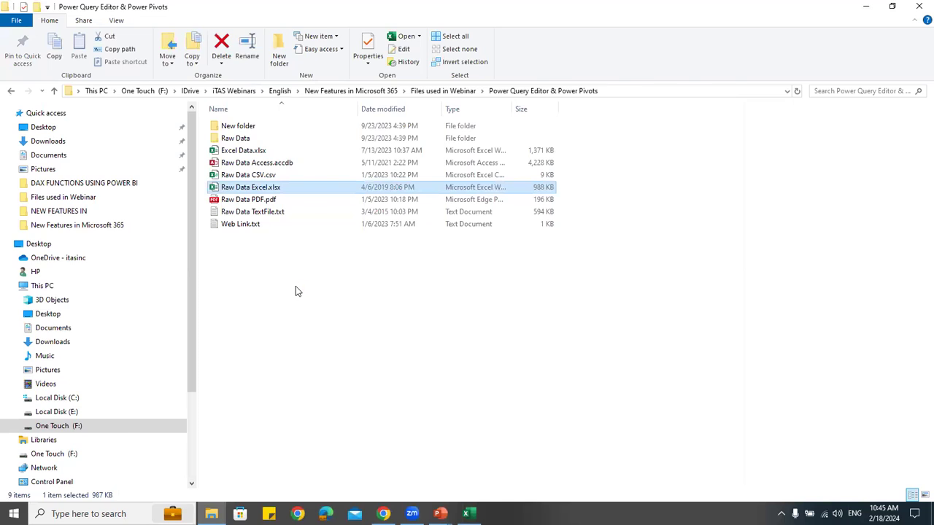
pyautogui.hotkey('alt', 'Tab')
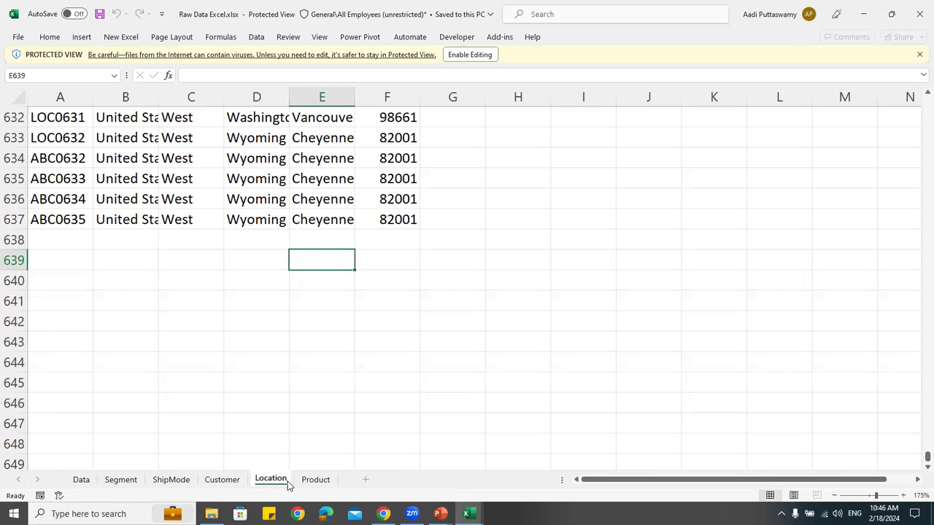
pyautogui.scroll(6, 224, 243)
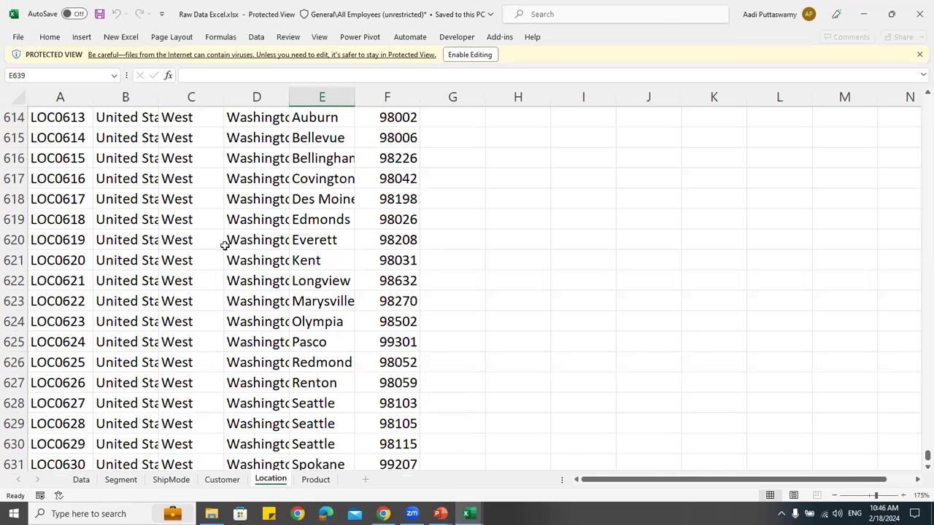
pyautogui.click(59, 145)
pyautogui.hotkey('ctrl', 'Home')
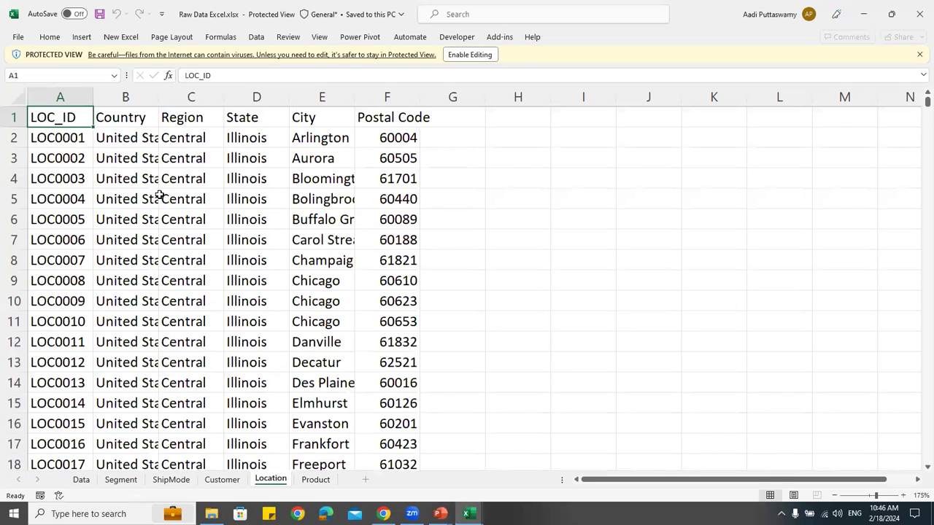
pyautogui.click(478, 58)
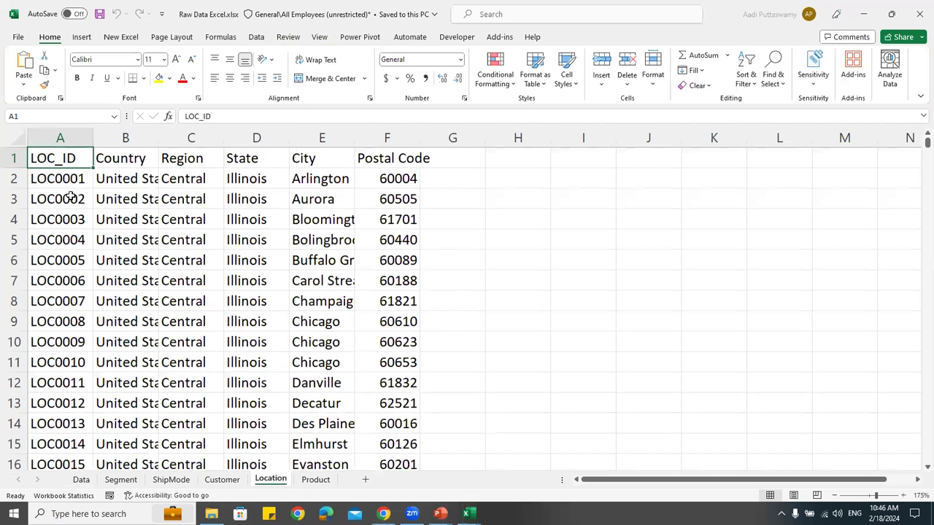
# Copy the entire location table, from the LOC_ID header through the last Postal Code row
pyautogui.click(73, 200)
pyautogui.click(62, 158)
pyautogui.hotkey('ctrl', 'shift', 'Right')
pyautogui.hotkey('ctrl', 'shift', 'Down')
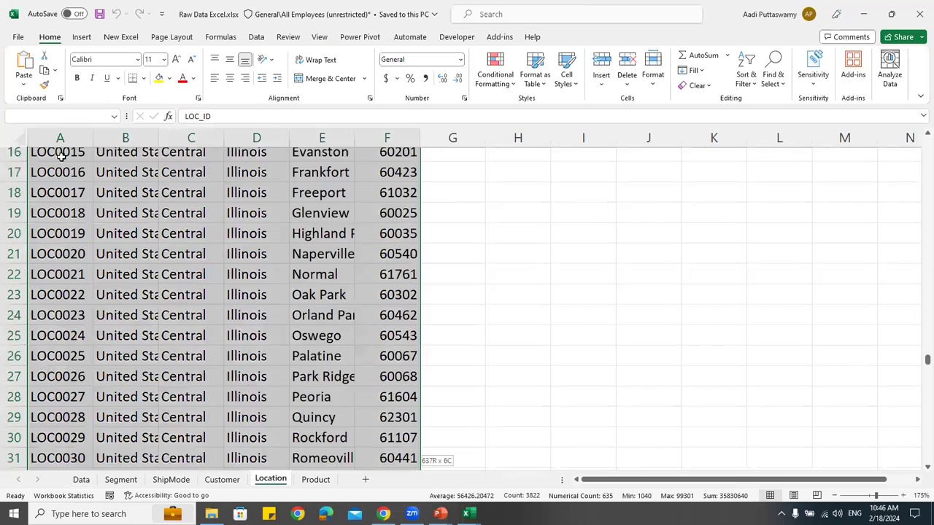
pyautogui.hotkey('ctrl', 'c')
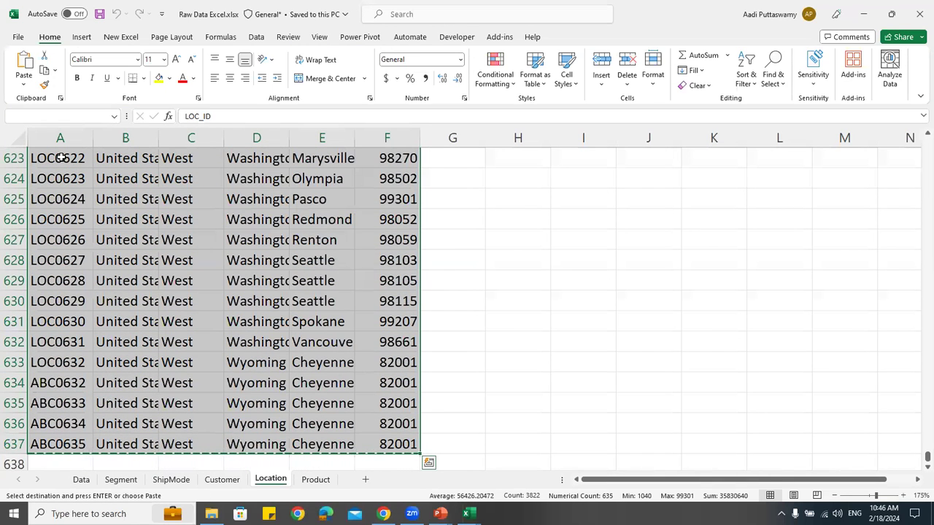
# Paste the copied location table into the blank workbook Book1, starting at cell A1
pyautogui.hotkey('ctrl', 'n')
pyautogui.click(43, 146)
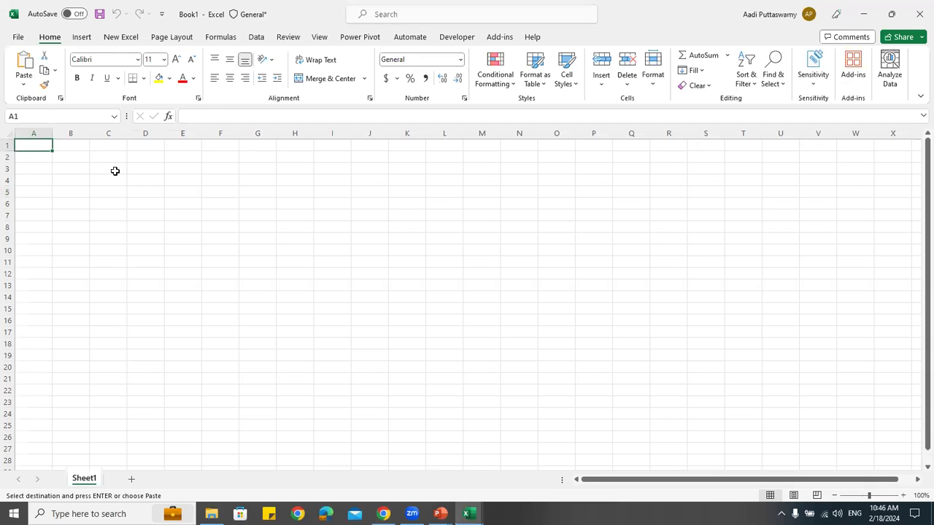
pyautogui.hotkey('ctrl', 'v')
pyautogui.click(124, 215)
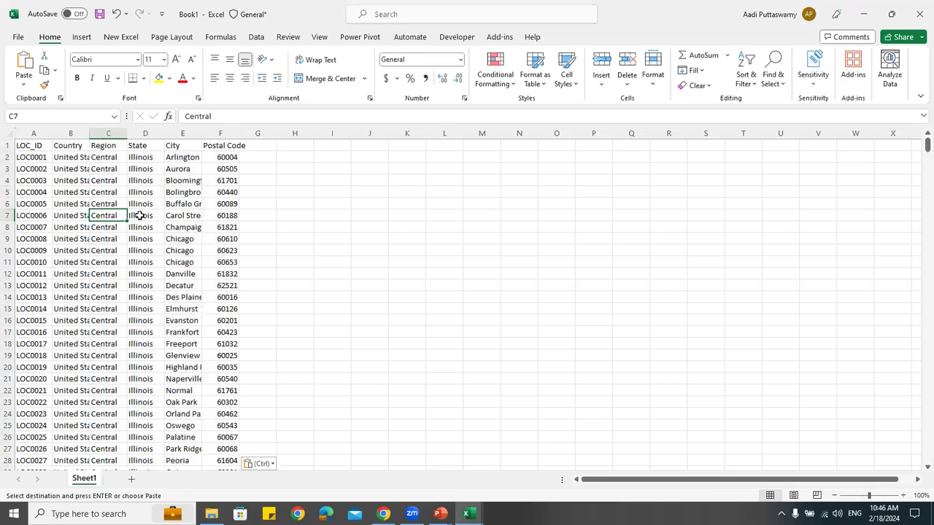
# Close the source workbook Raw Data Excel.xlsx and return to Book1
pyautogui.hotkey('alt', 'Tab')
pyautogui.click(351, 261)
pyautogui.hotkey('alt', 'f')
pyautogui.press('c')
pyautogui.click(473, 297)
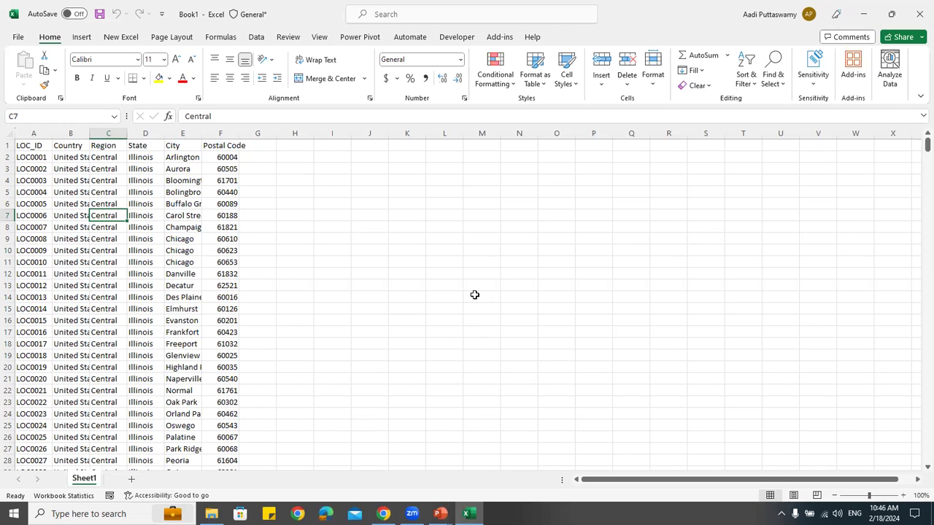
# Launch the empty Power Query Editor from Book1 and view it as a separate window over the worksheet
pyautogui.click(257, 38)
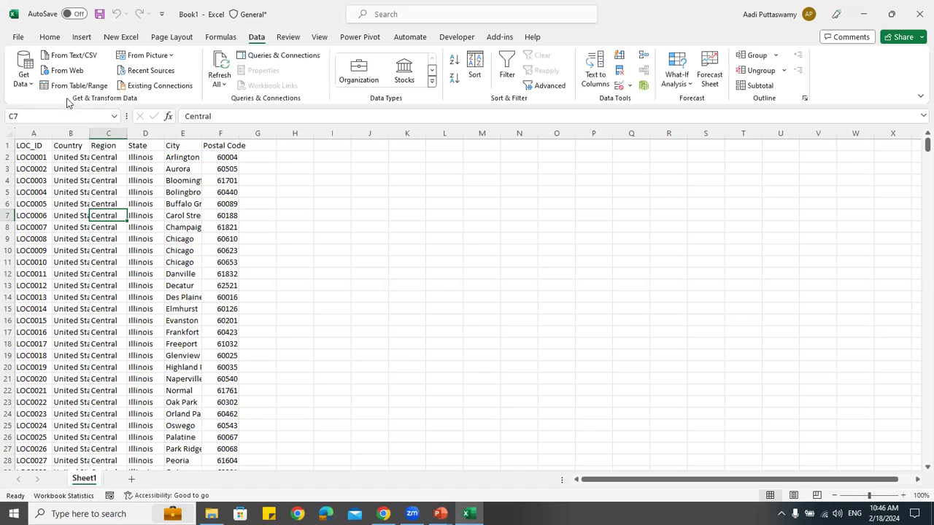
pyautogui.click(21, 84)
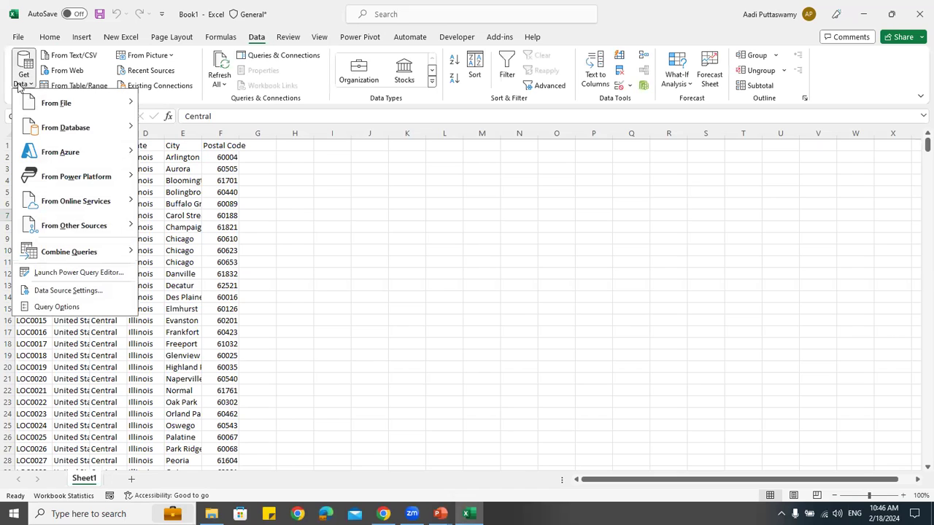
pyautogui.click(63, 276)
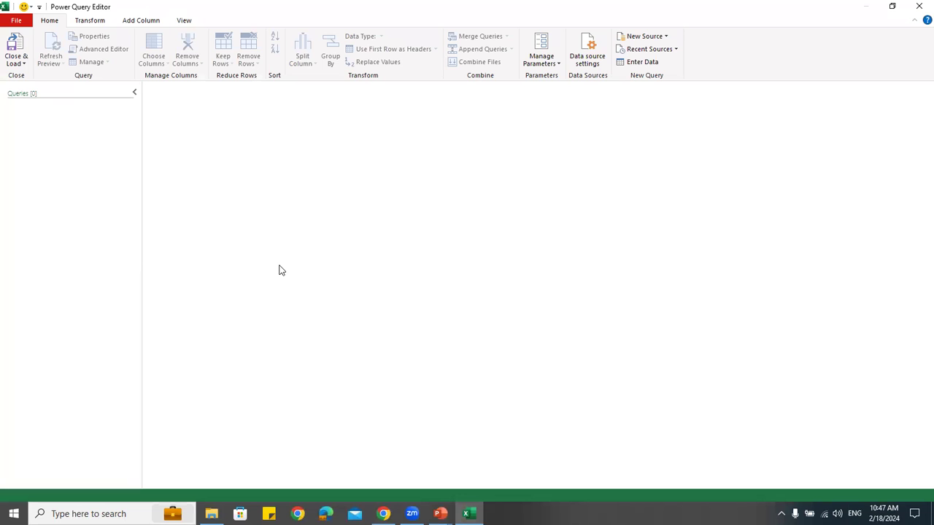
pyautogui.click(892, 5)
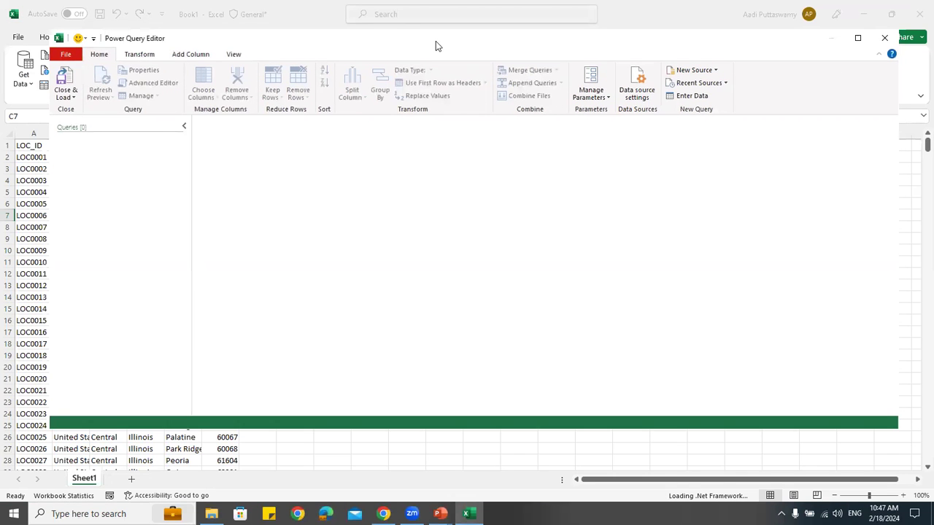
pyautogui.moveTo(436, 41); pyautogui.dragTo(497, 27)
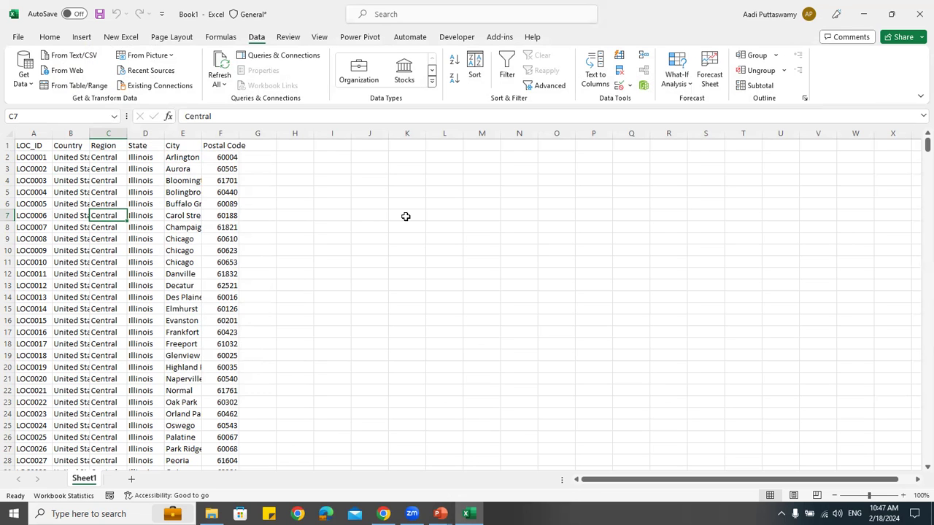
pyautogui.click(891, 14)
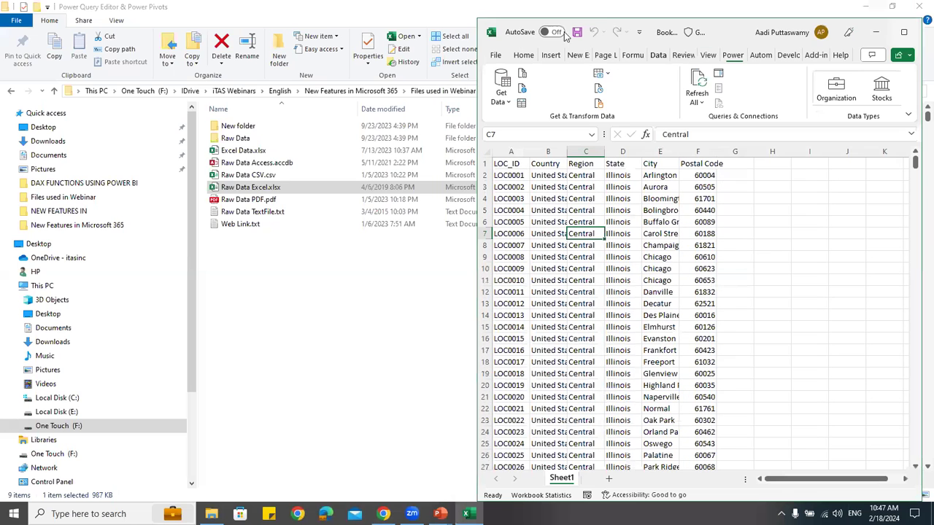
pyautogui.press('super+d')
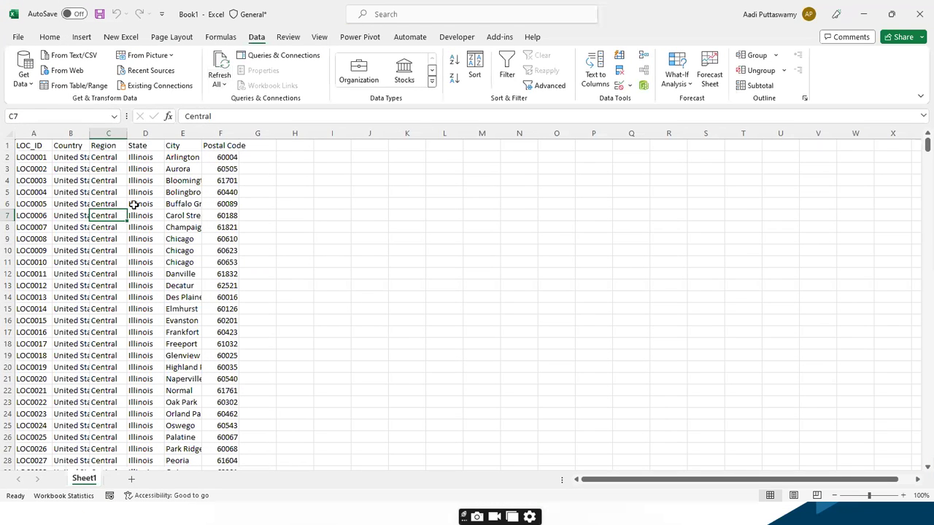
# Load the location range $A$1:$F$637 into Power Query as a table with headers
pyautogui.click(108, 180)
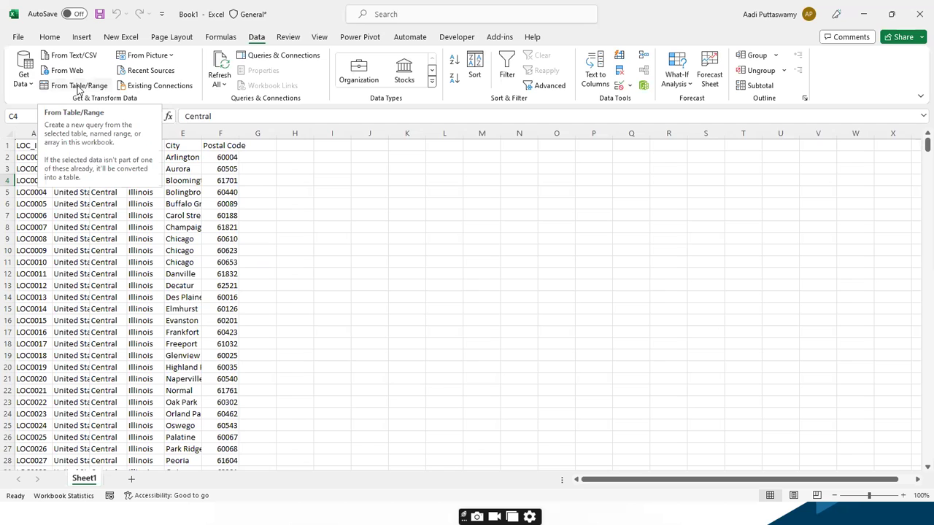
pyautogui.click(78, 86)
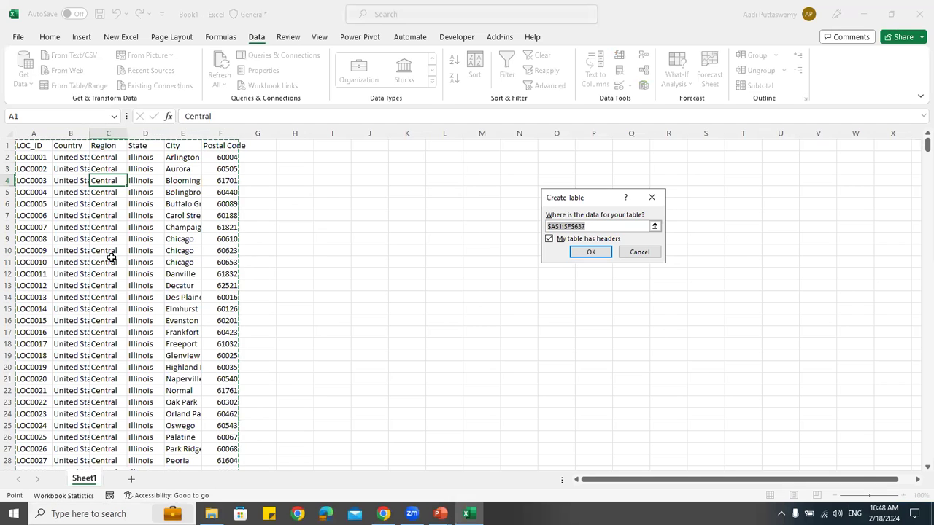
pyautogui.click(584, 255)
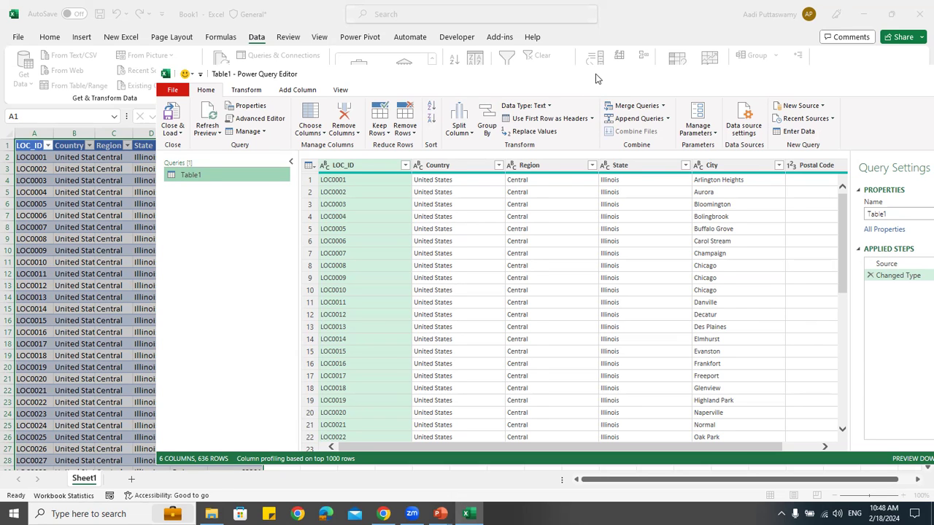
# Reposition the Power Query Editor window higher over the worksheet and extend its height to show more rows
pyautogui.moveTo(547, 74); pyautogui.dragTo(441, 44)
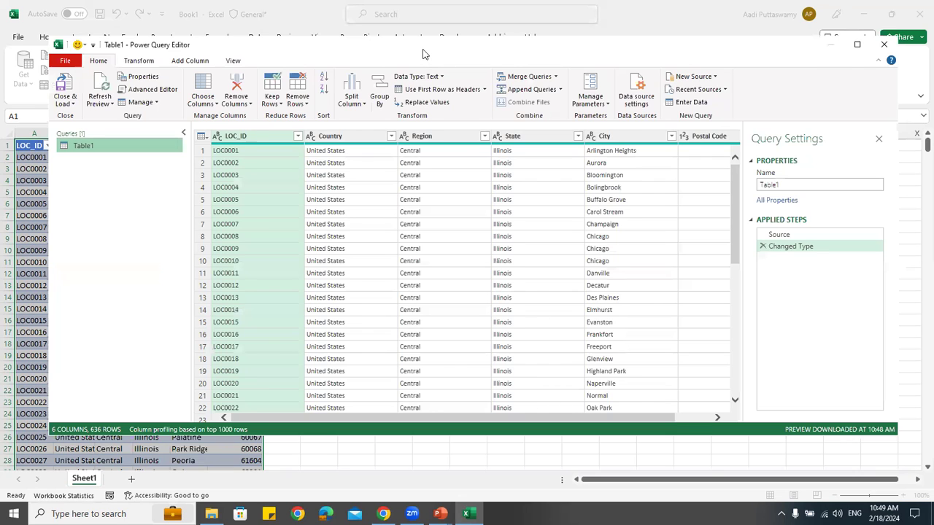
pyautogui.moveTo(424, 54); pyautogui.dragTo(411, 31)
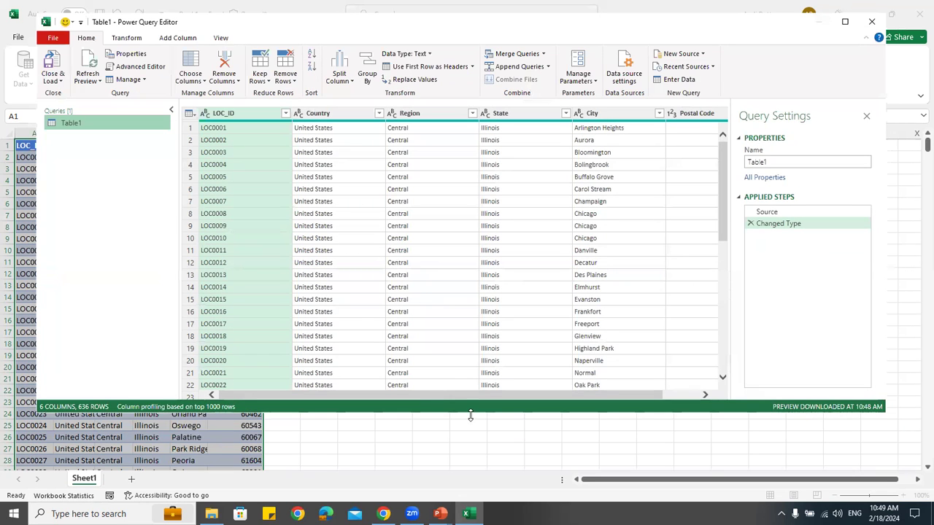
pyautogui.moveTo(471, 416); pyautogui.dragTo(471, 464)
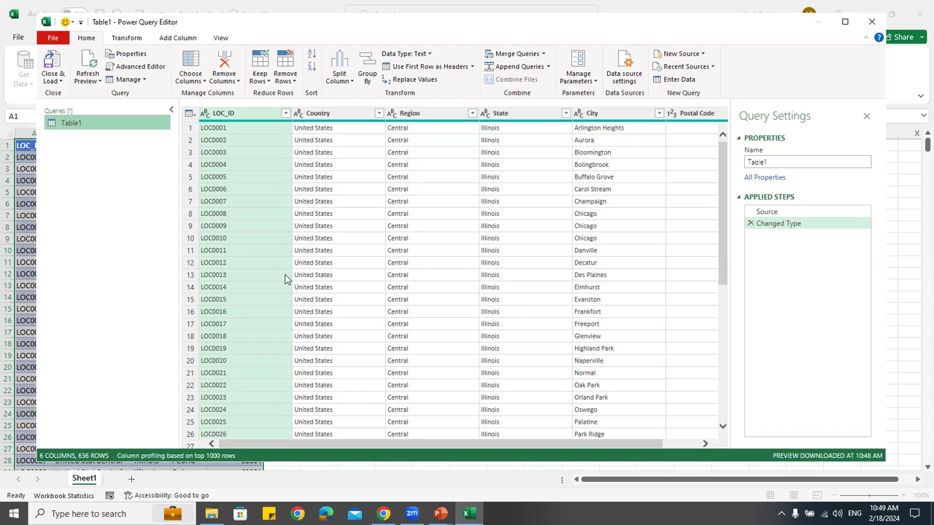
# Convert the text in the City column to uppercase
pyautogui.click(603, 116)
pyautogui.moveTo(564, 442); pyautogui.dragTo(611, 394)
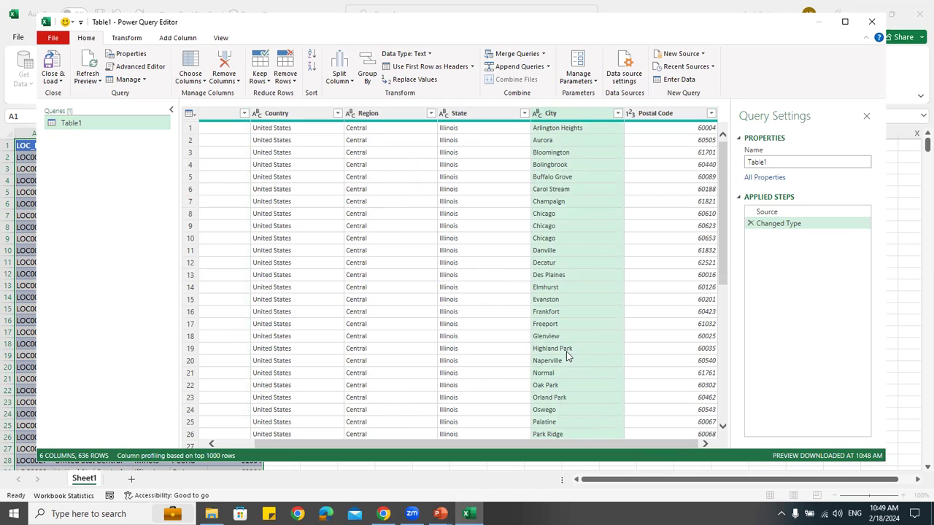
pyautogui.click(125, 38)
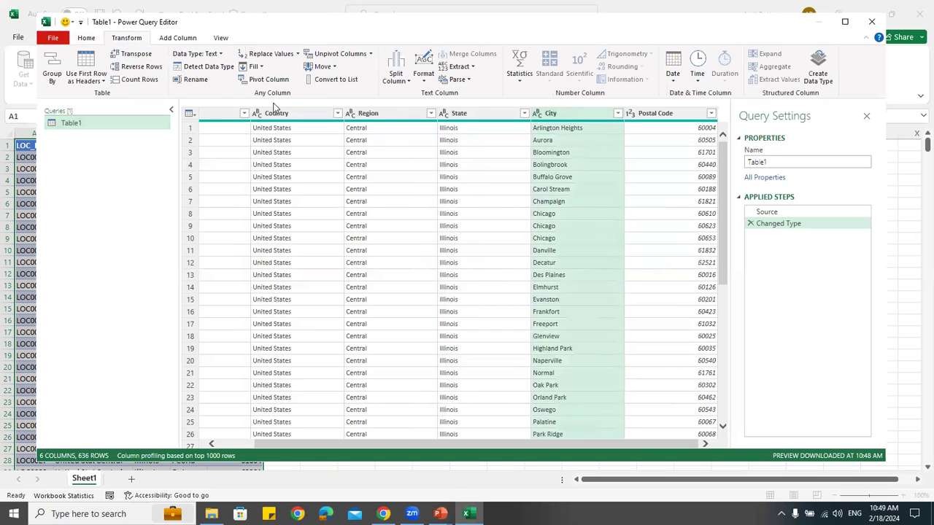
pyautogui.click(426, 82)
pyautogui.click(432, 106)
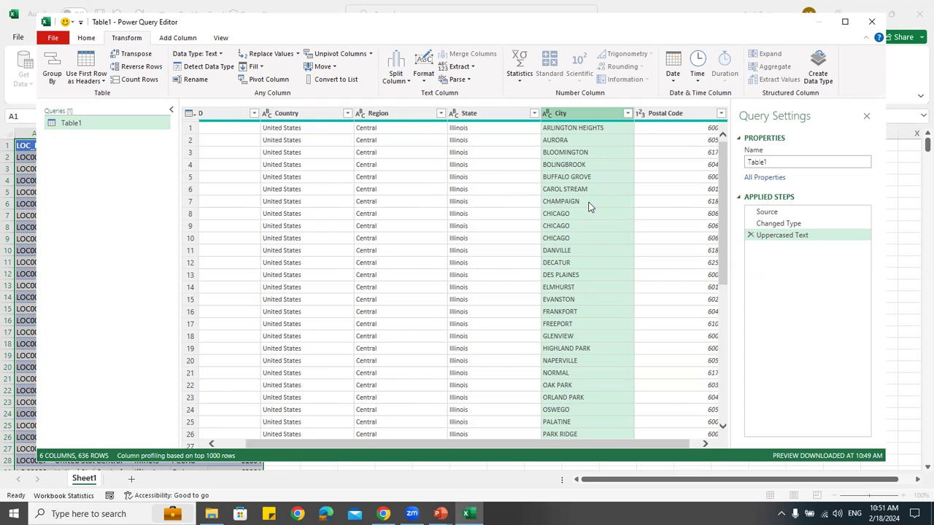
# Delete the Uppercased Text step and reapply the UPPERCASE format to the City column
pyautogui.click(751, 235)
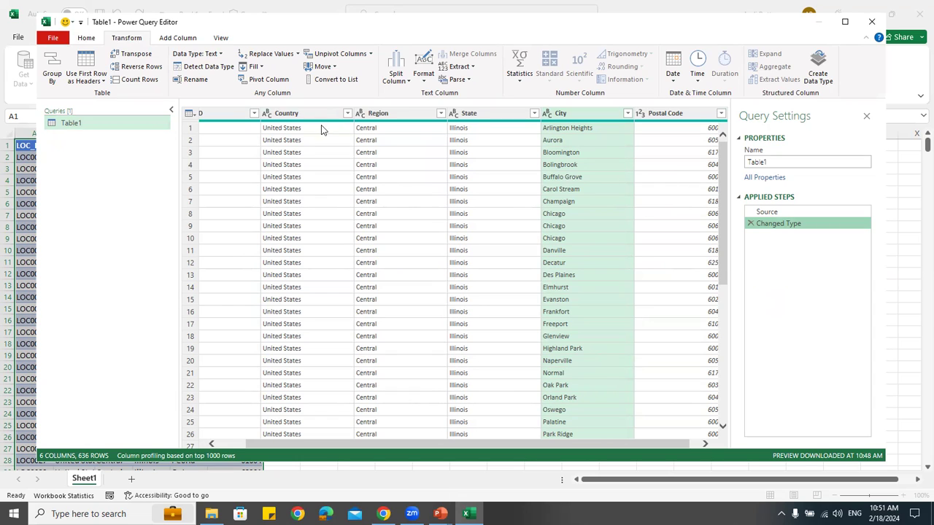
pyautogui.click(423, 76)
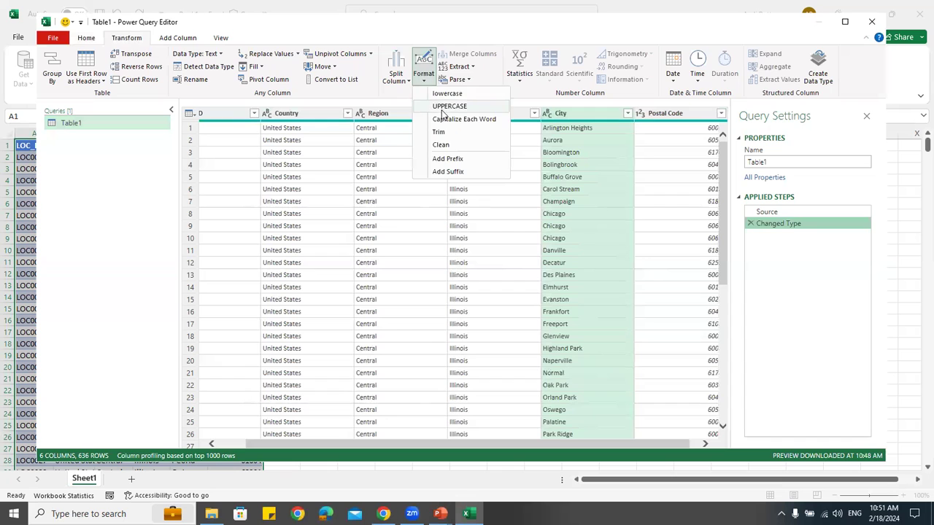
pyautogui.click(447, 104)
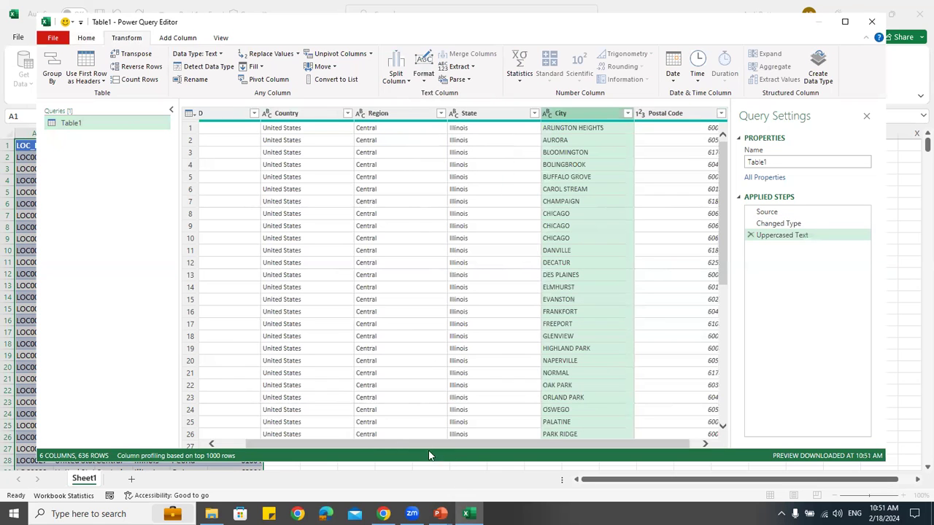
# Convert the text in the Country column to uppercase
pyautogui.moveTo(468, 443); pyautogui.dragTo(649, 448)
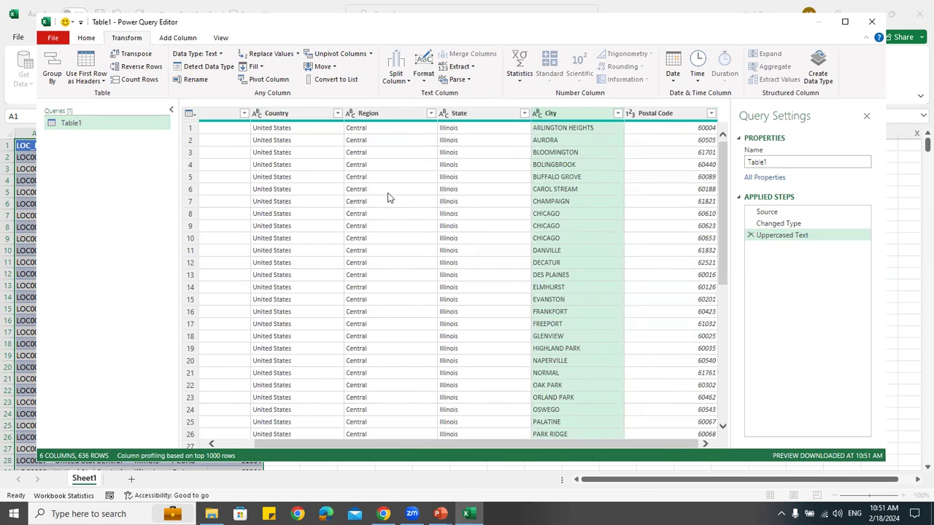
pyautogui.click(287, 119)
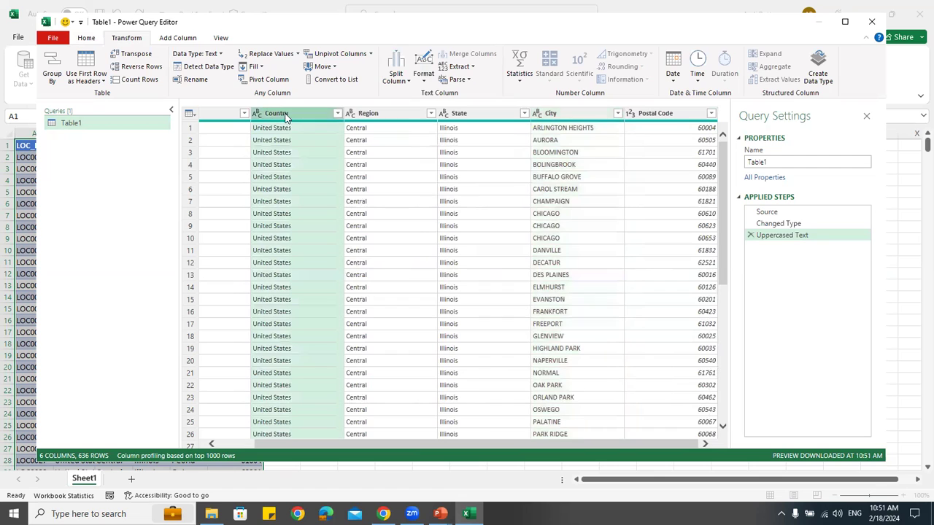
pyautogui.click(423, 75)
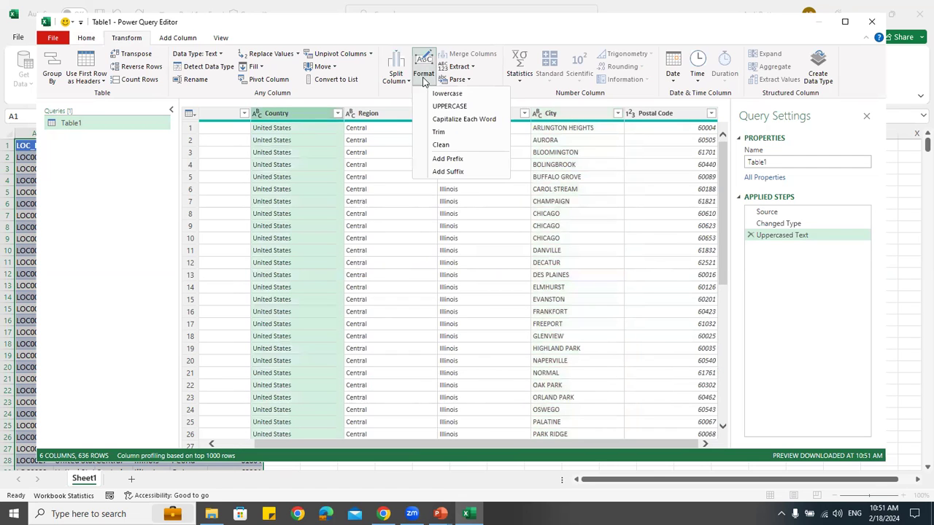
pyautogui.click(450, 107)
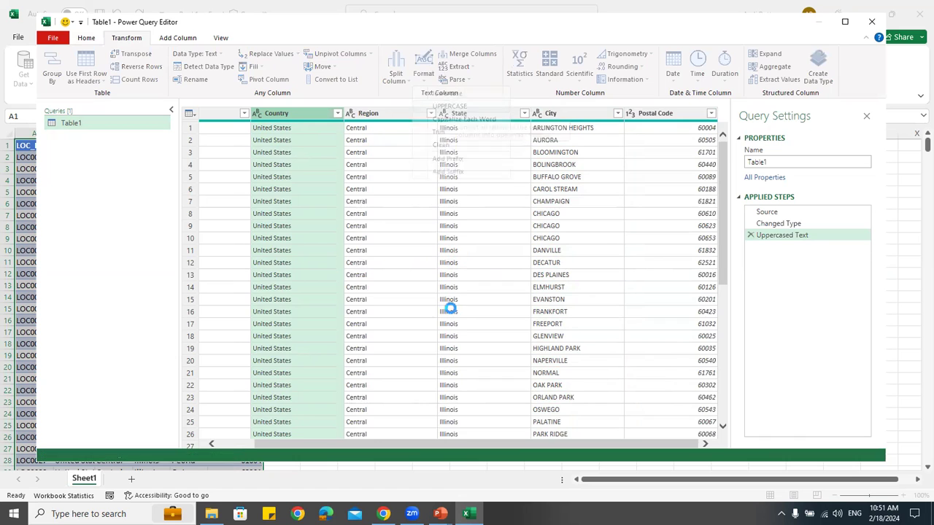
pyautogui.moveTo(415, 448)
pyautogui.mouseDown()
pyautogui.moveTo(257, 450)
pyautogui.moveTo(510, 441)
pyautogui.moveTo(422, 447)
pyautogui.mouseUp()
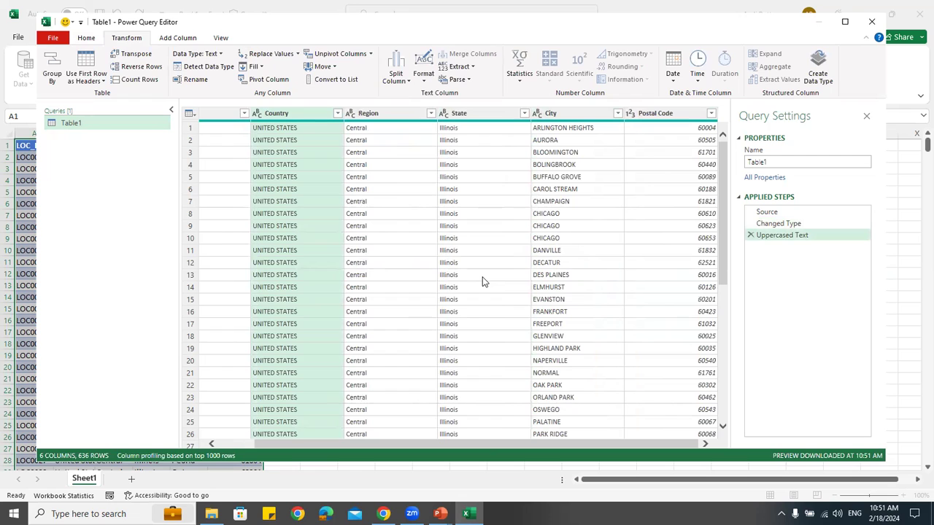
# Close the Power Query Editor keeping the changes, and select the City column in the loaded worksheet table
pyautogui.click(872, 21)
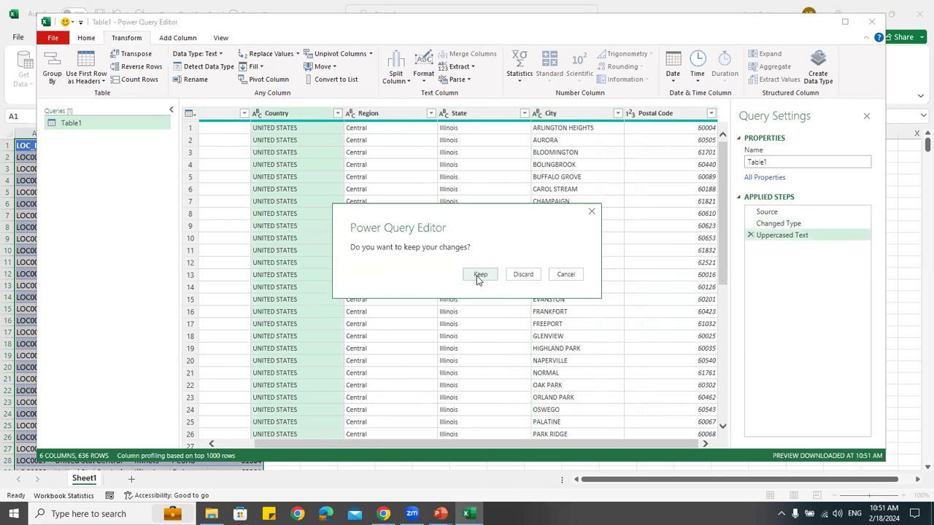
pyautogui.click(477, 277)
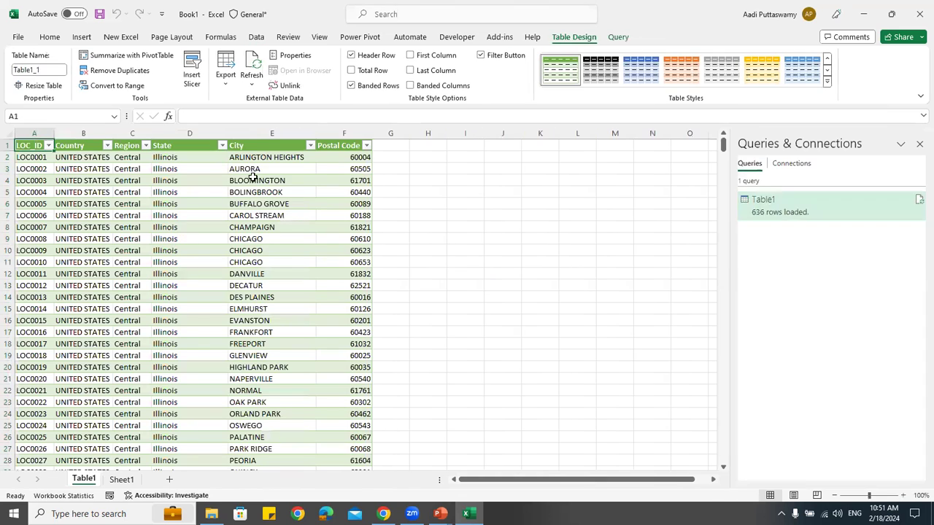
pyautogui.click(258, 133)
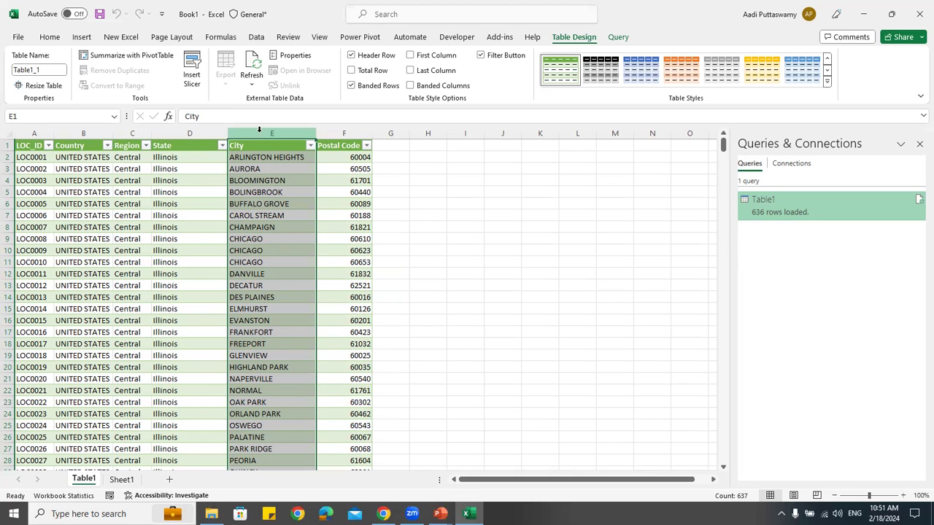
# Close the current workbook, relaunch Excel and create a new blank workbook
pyautogui.click(919, 18)
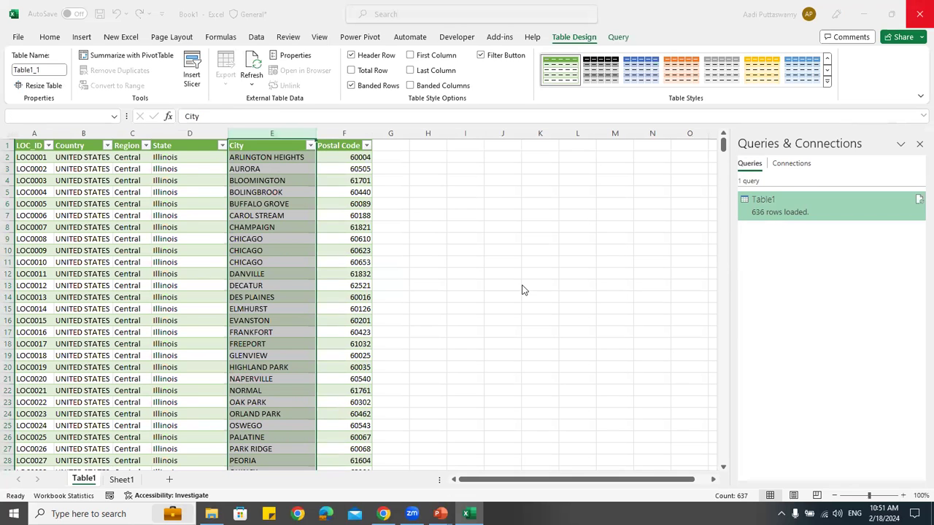
pyautogui.click(515, 411)
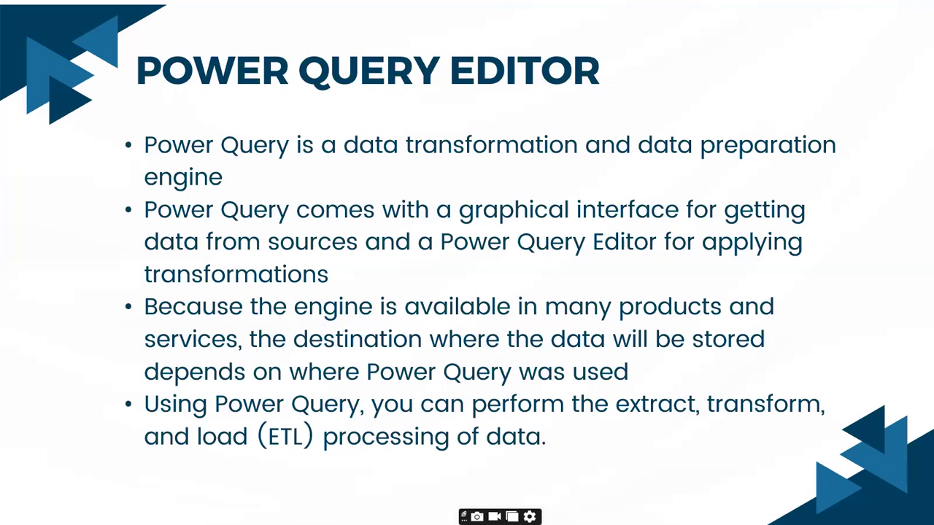
pyautogui.press('super+r')
pyautogui.write('e')
pyautogui.press('Return')
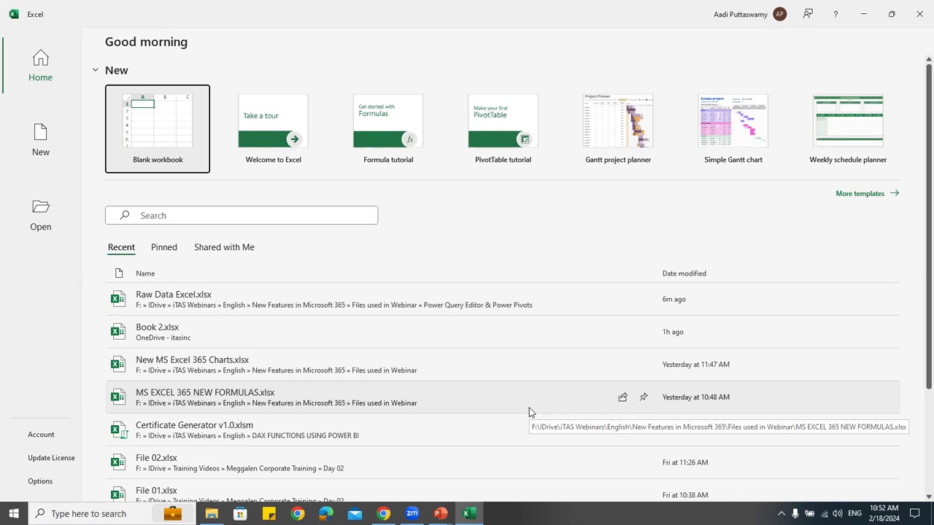
pyautogui.click(180, 129)
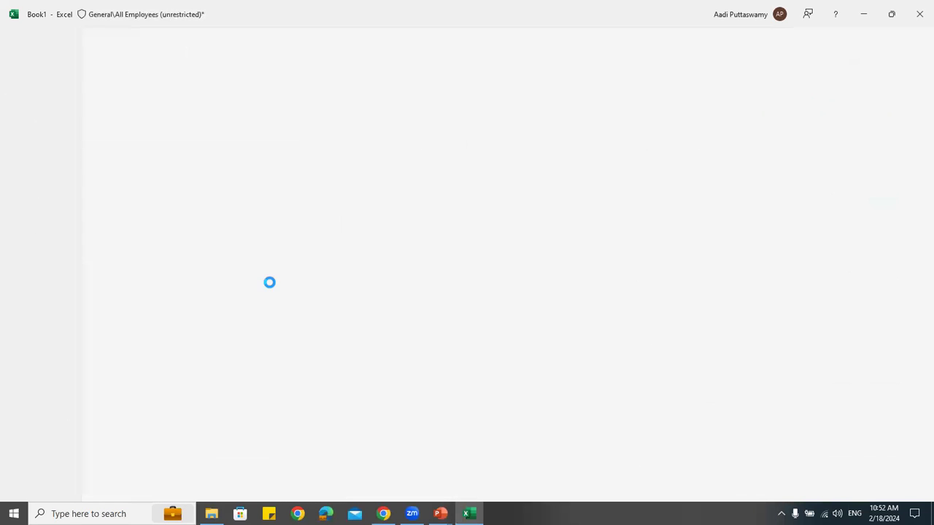
pyautogui.click(305, 229)
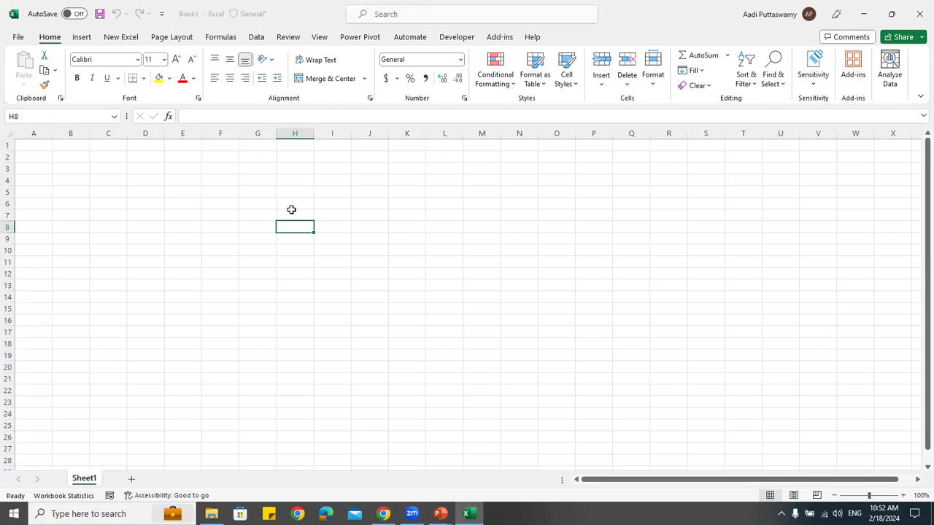
# Switch to File Explorer and preview the raw data Access, Excel and CSV files in the Power Query Editor & Power Pivots folder
pyautogui.click(212, 514)
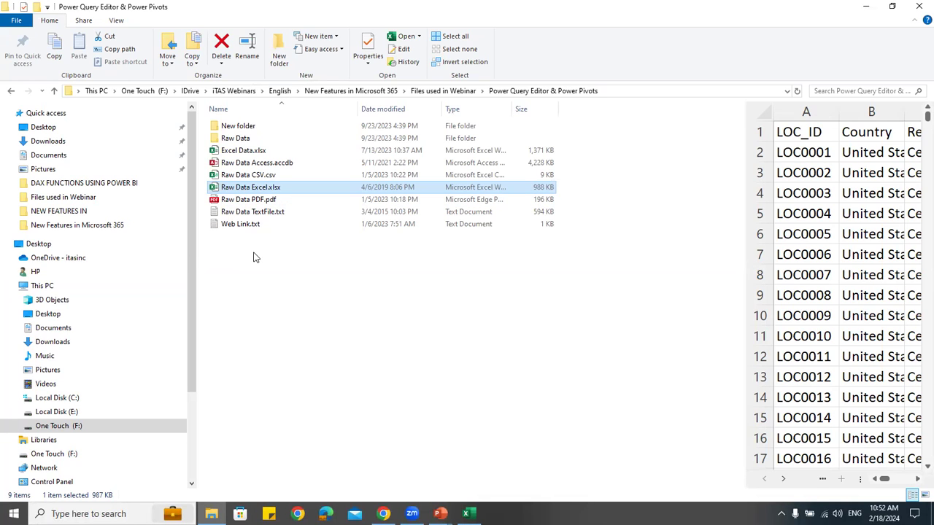
pyautogui.press('Up')
pyautogui.press('Up')
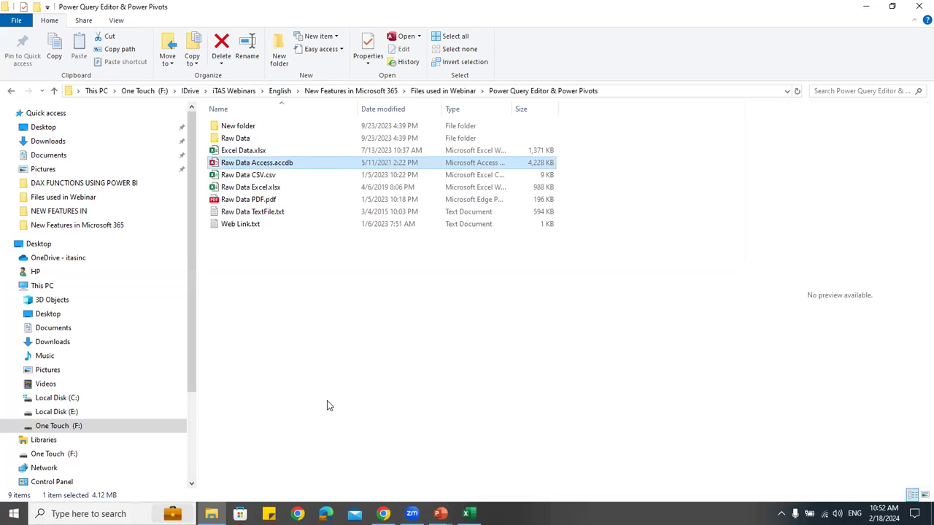
pyautogui.click(250, 187)
pyautogui.click(254, 177)
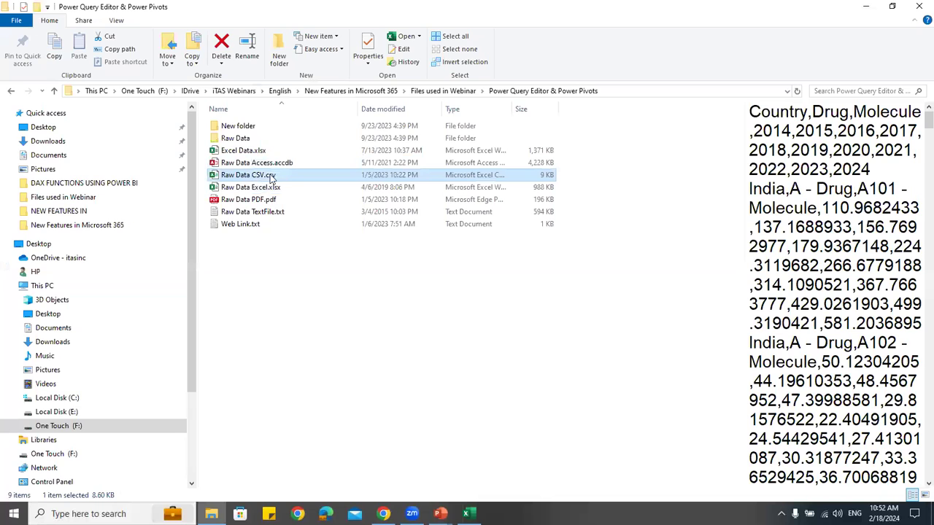
pyautogui.click(387, 395)
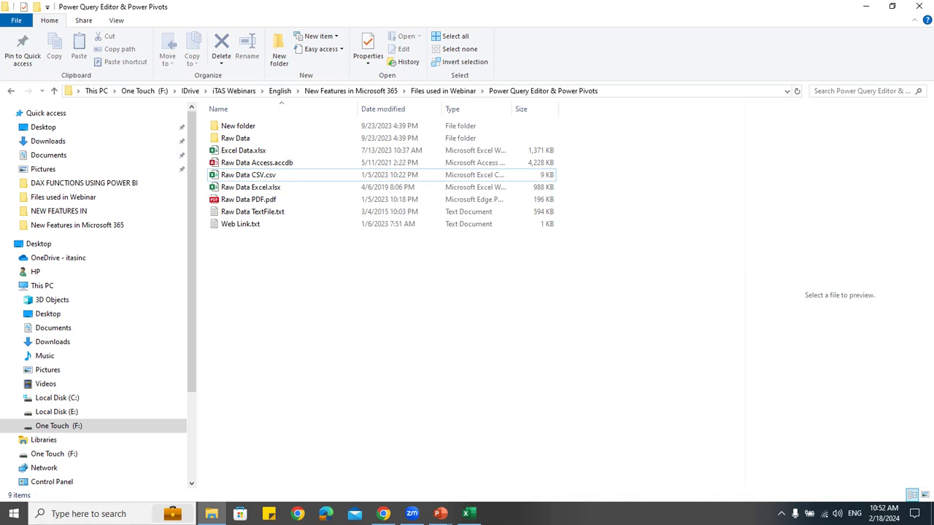
# Switch back to Excel and start a data import from an Excel workbook file
pyautogui.click(469, 513)
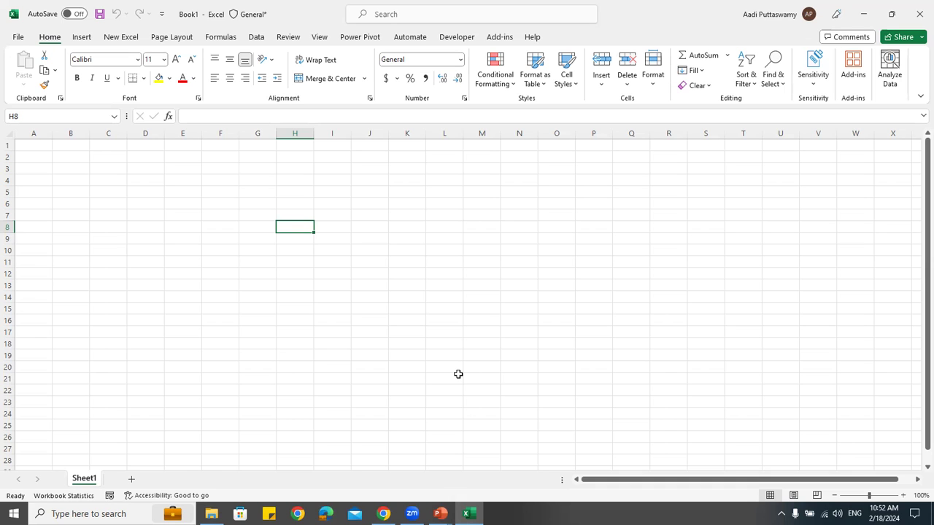
pyautogui.click(249, 41)
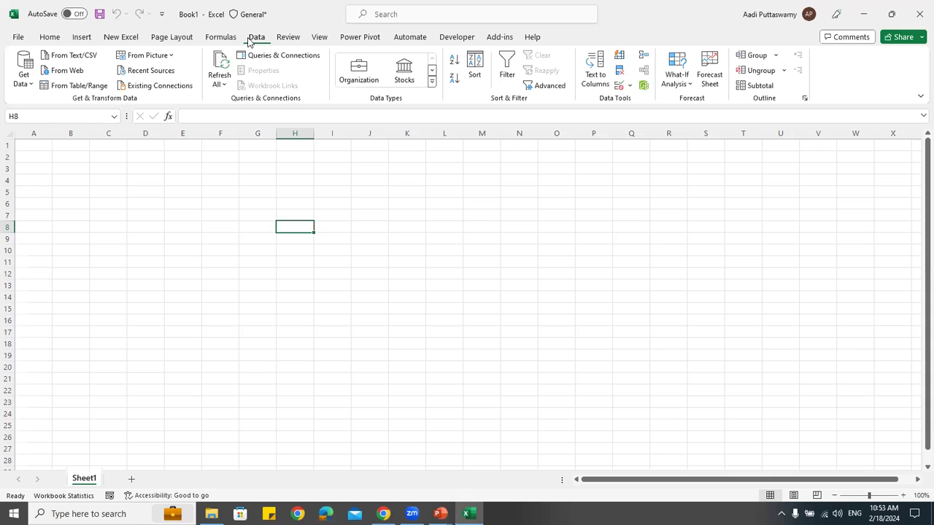
pyautogui.click(34, 85)
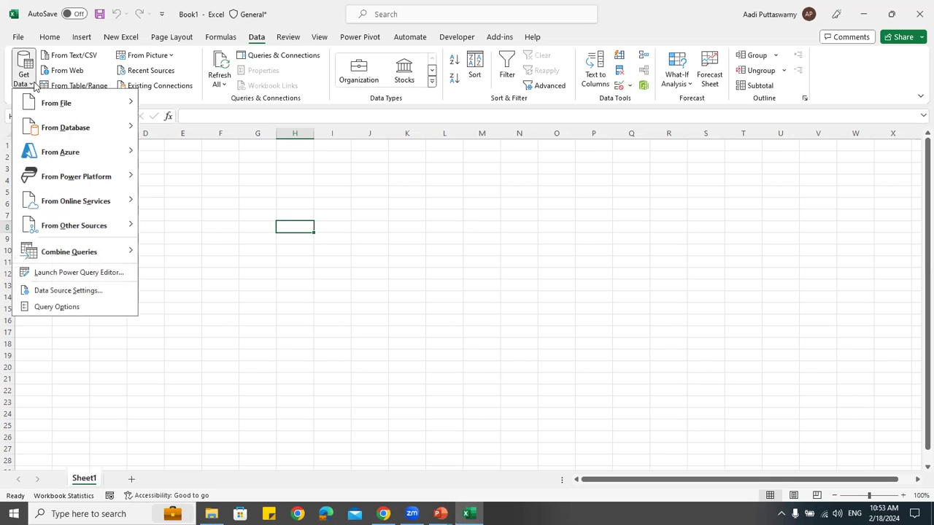
pyautogui.moveTo(65, 136)
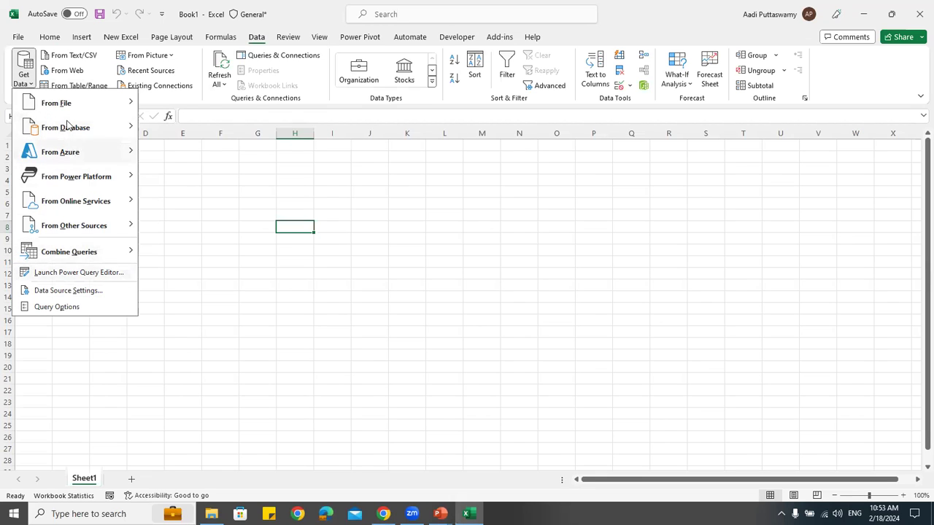
pyautogui.moveTo(66, 108)
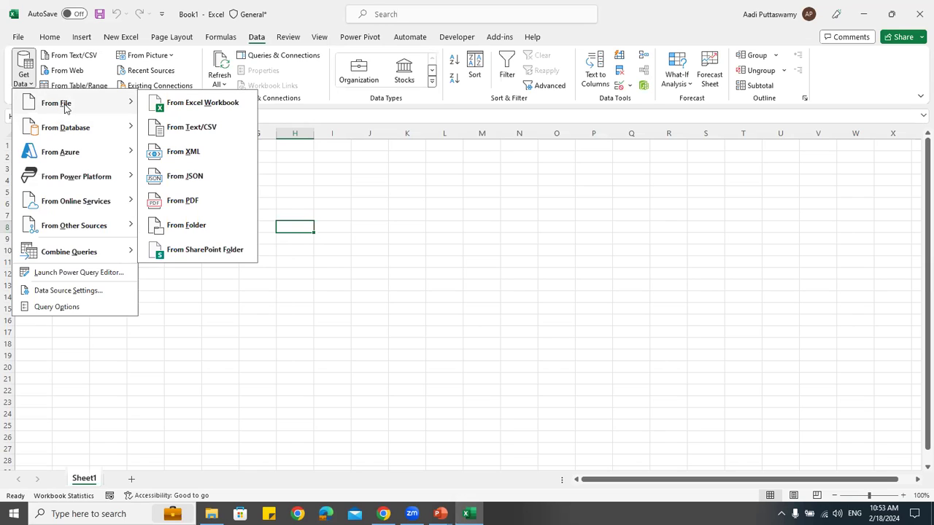
pyautogui.click(175, 106)
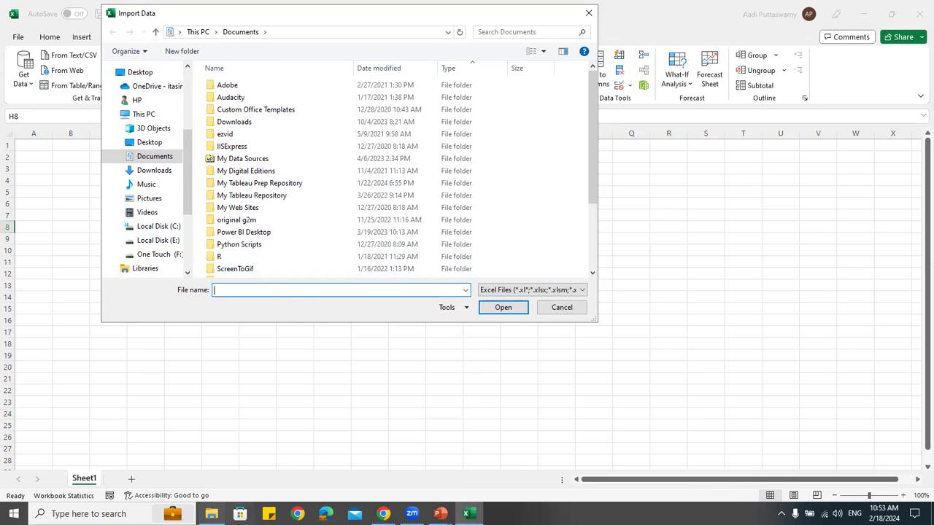
# Copy the Power Query Editor & Power Pivots folder path from File Explorer into the import dialog and import Raw Data Excel.xlsx from that folder
pyautogui.click(211, 514)
pyautogui.click(640, 92)
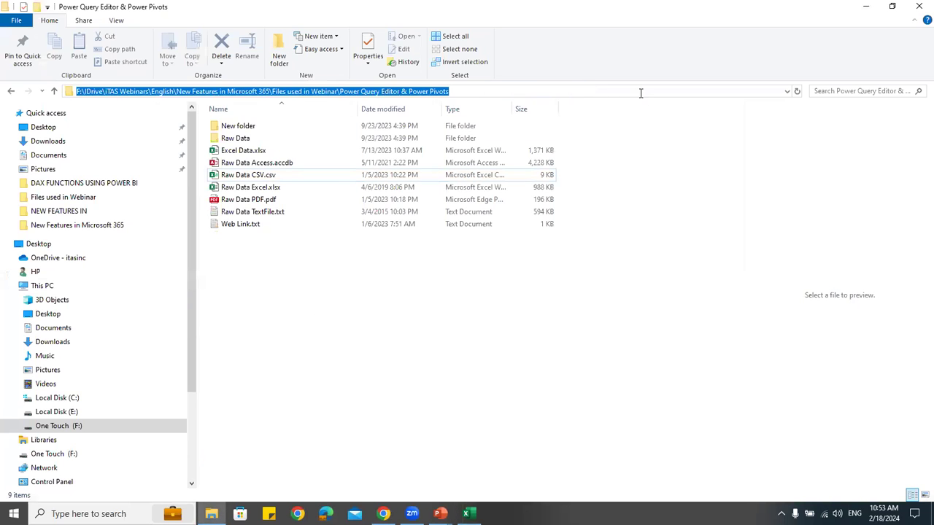
pyautogui.hotkey('alt', 'Tab')
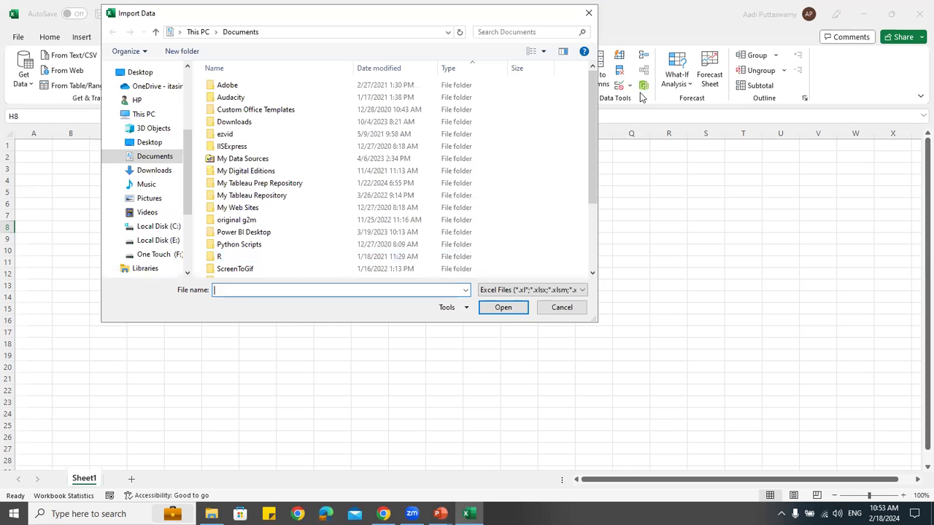
pyautogui.hotkey('ctrl', 'v')
pyautogui.press('Return')
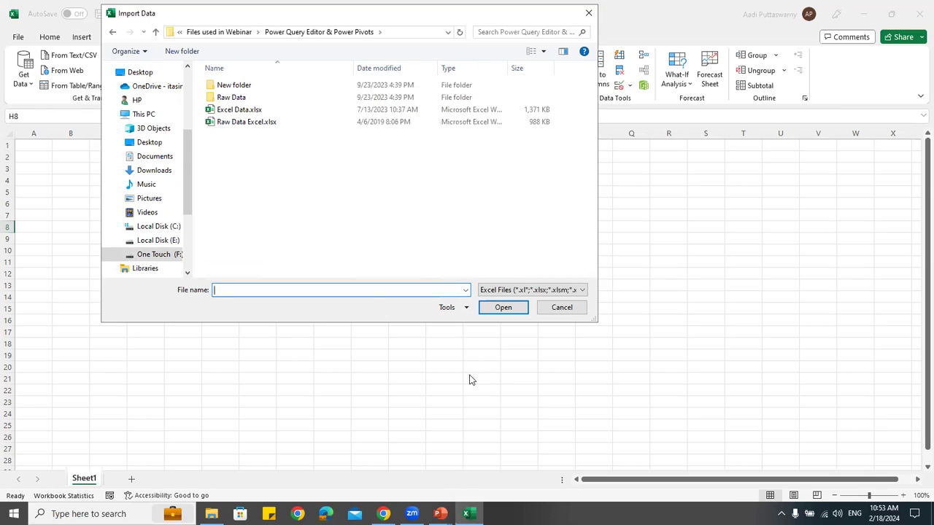
pyautogui.click(269, 122)
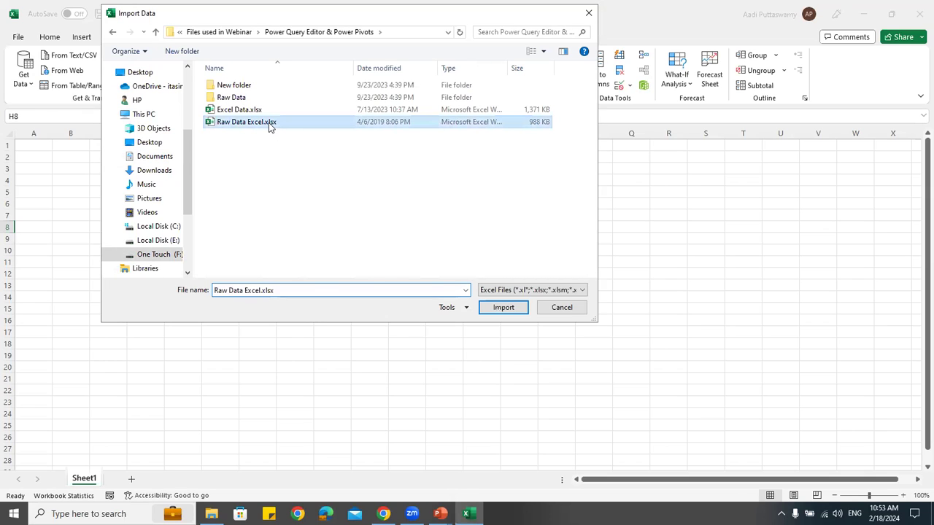
pyautogui.click(503, 310)
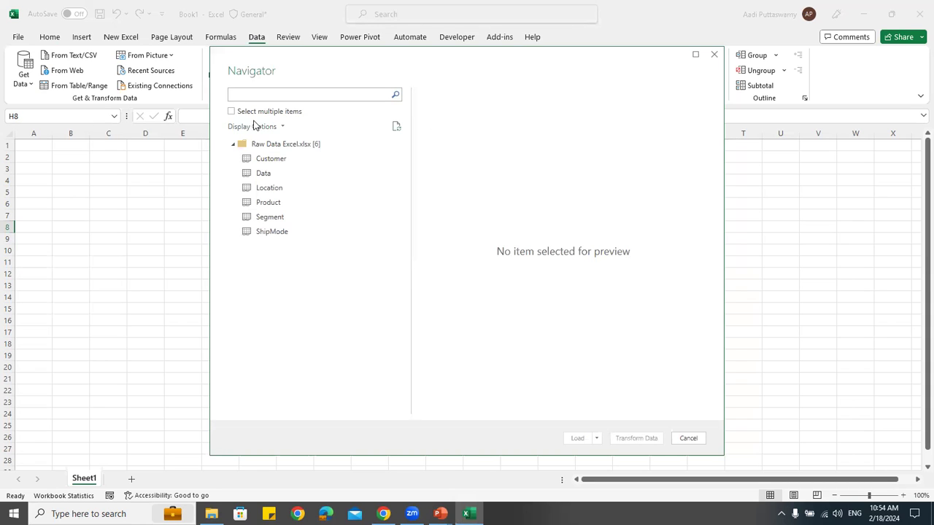
# Enable selection of multiple items and include the Data, Customer and Location sheets of Raw Data Excel.xlsx
pyautogui.click(232, 111)
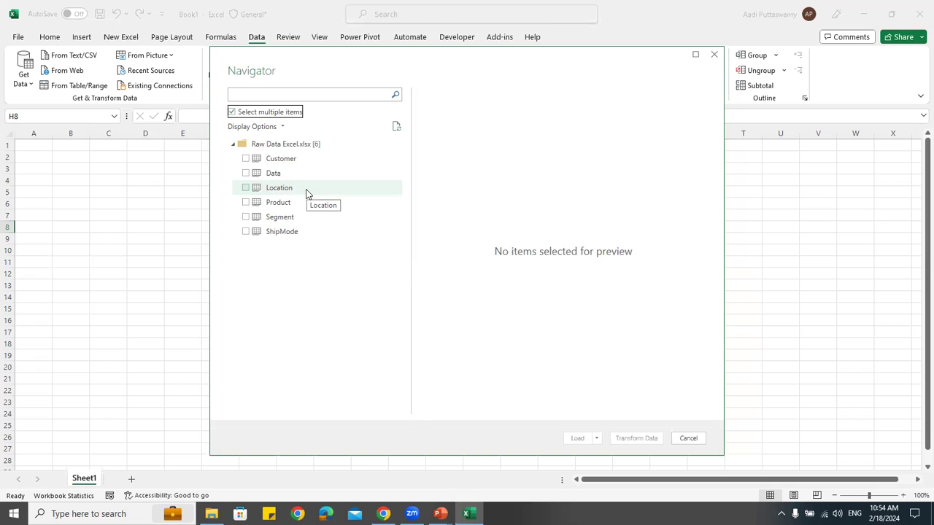
pyautogui.click(246, 174)
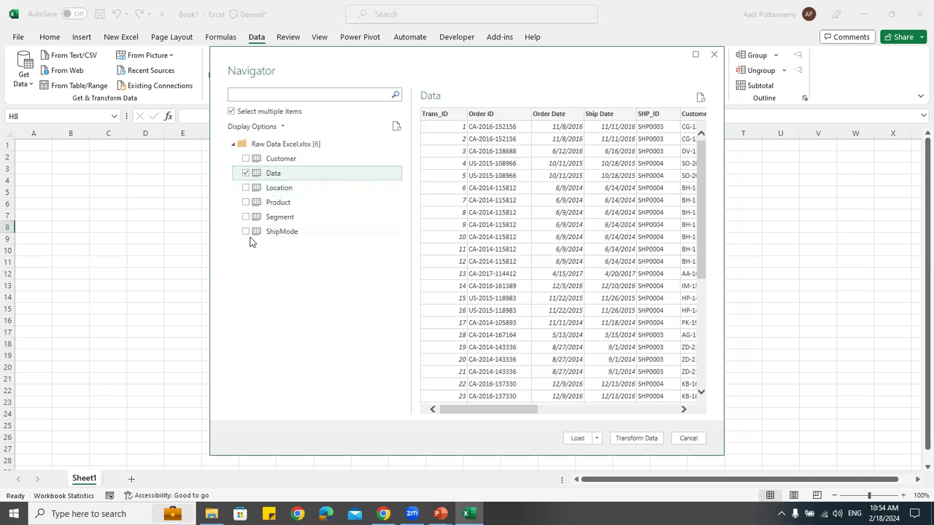
pyautogui.click(246, 158)
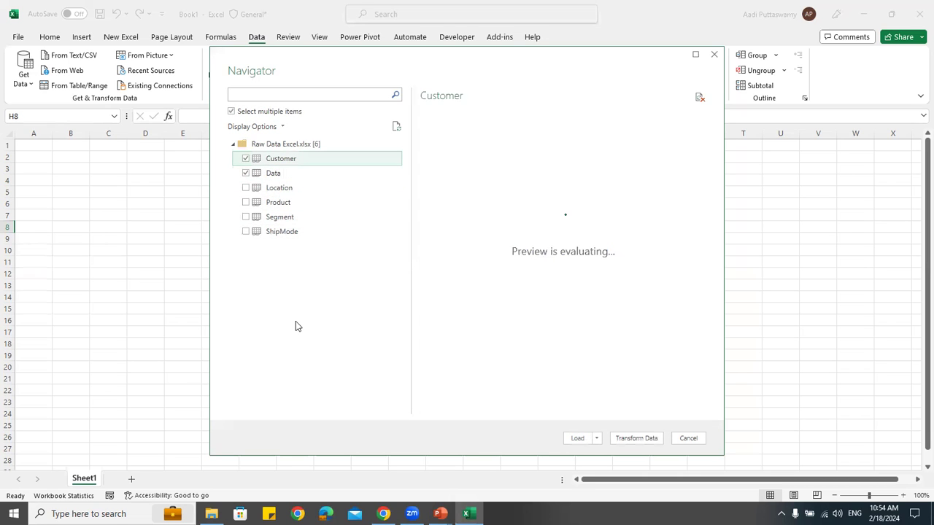
pyautogui.click(246, 187)
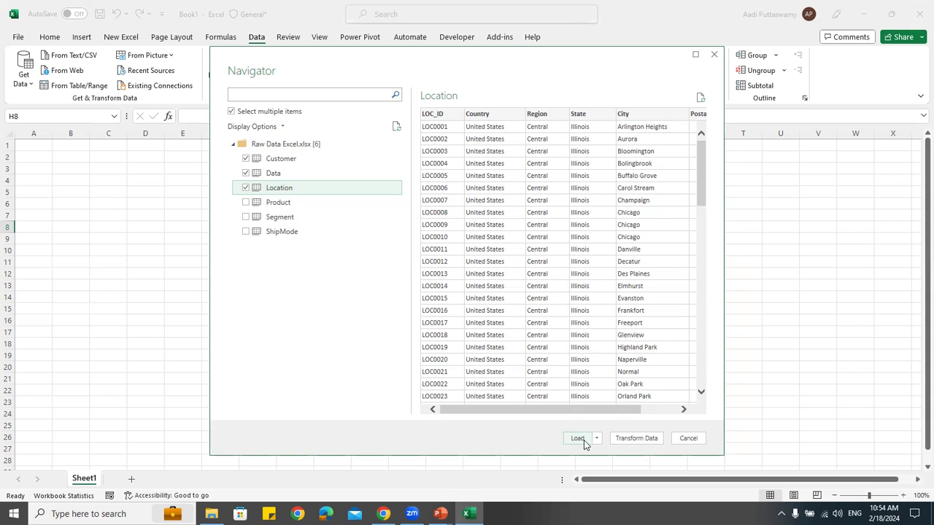
# Preview the Data and Customer sheets, and open the three selected sheets in Power Query Editor for transformation
pyautogui.click(281, 176)
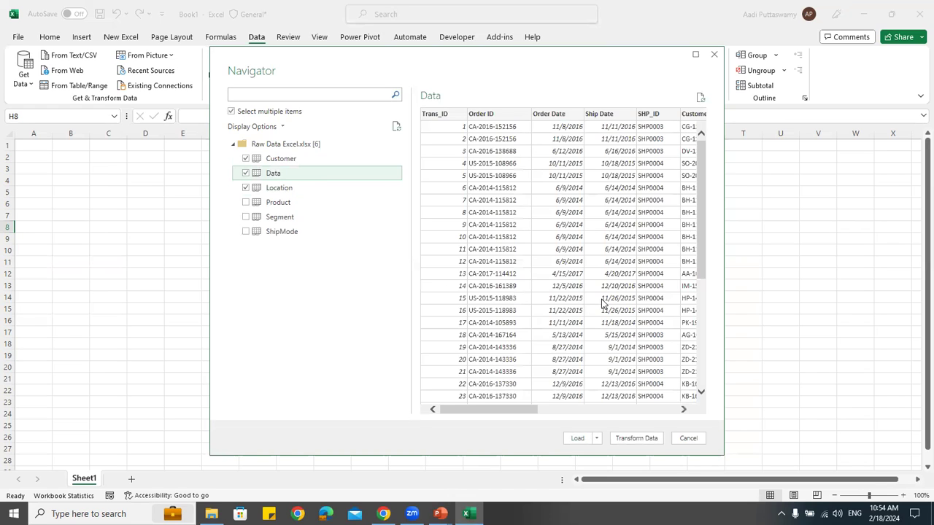
pyautogui.click(268, 162)
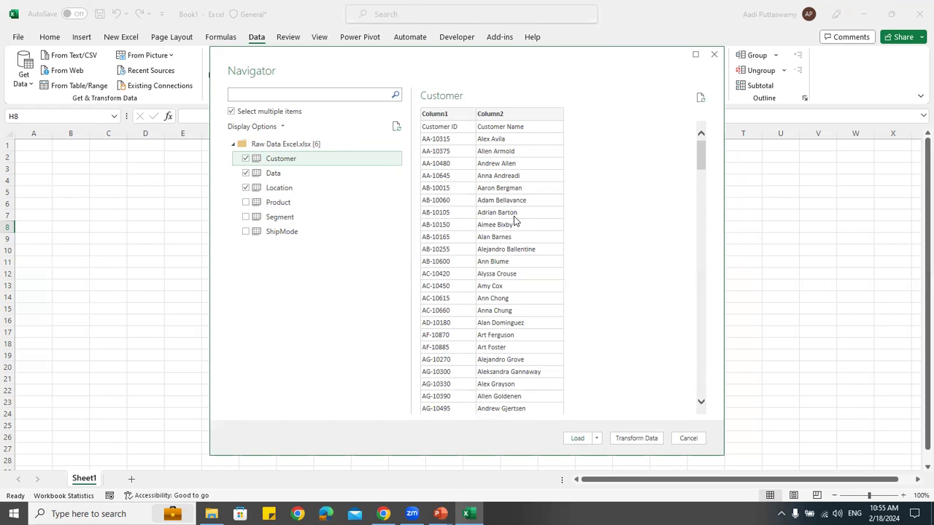
pyautogui.click(636, 438)
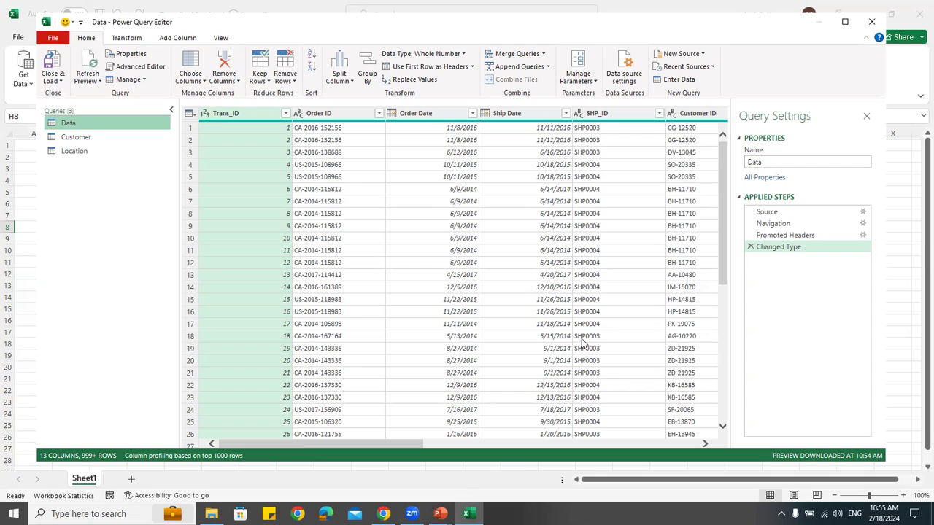
# Promote the first row of the Customer query to column headers
pyautogui.click(73, 138)
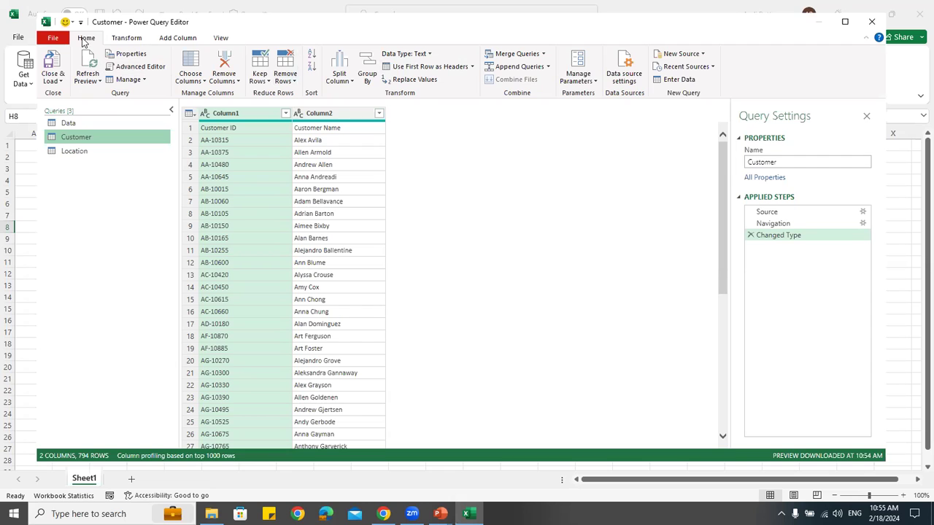
pyautogui.click(438, 66)
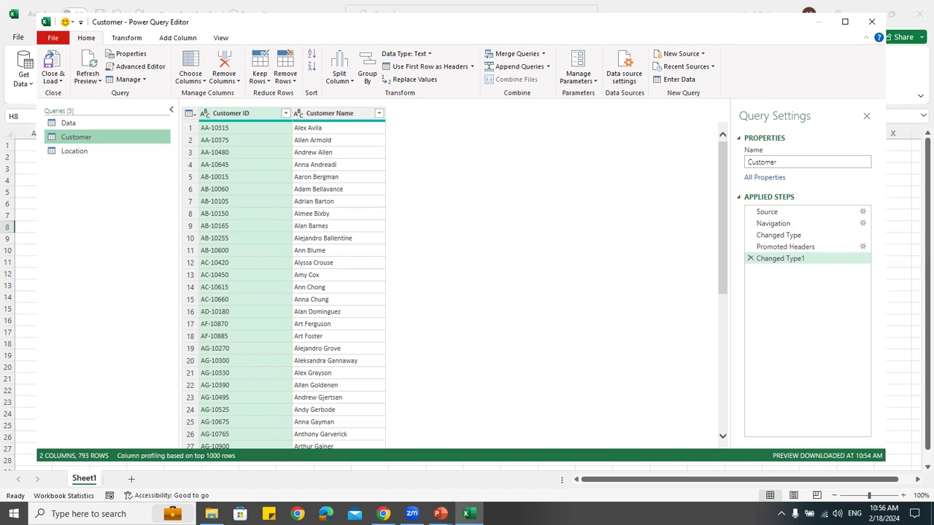
pyautogui.moveTo(734, 26); pyautogui.dragTo(733, 12)
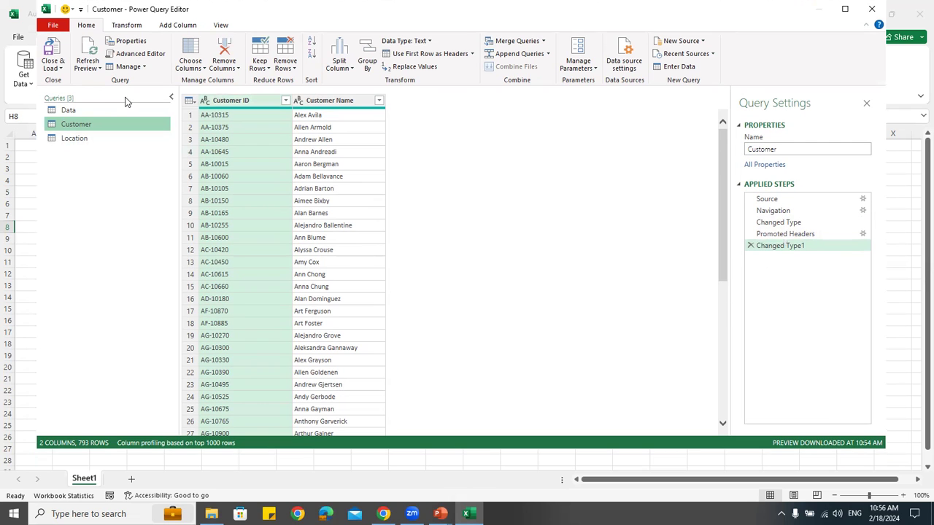
pyautogui.click(52, 67)
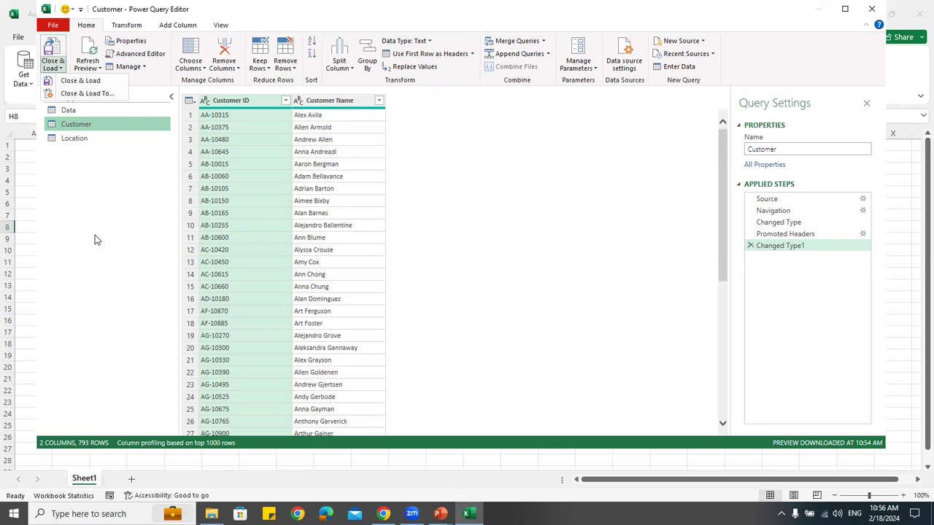
pyautogui.click(340, 113)
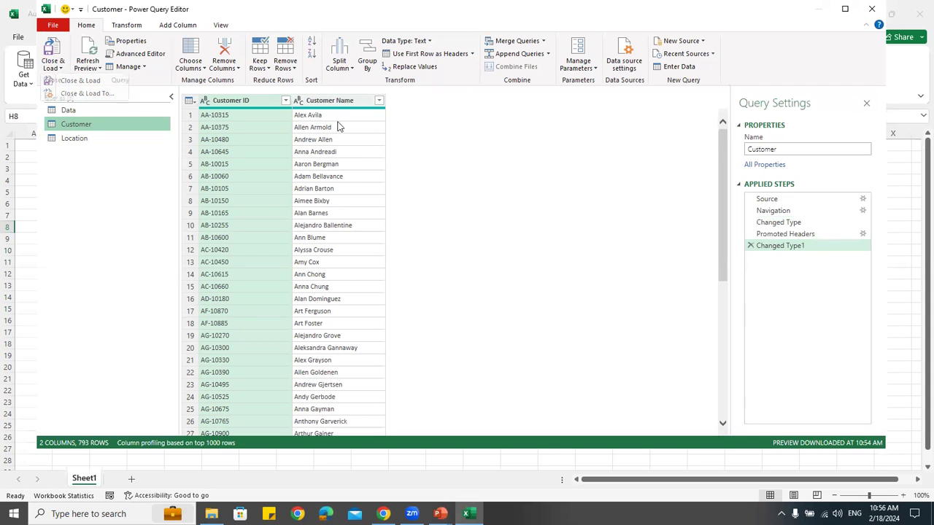
# Duplicate the Customer Name column in the Customer query and convert the duplicate's text to uppercase
pyautogui.click(325, 112)
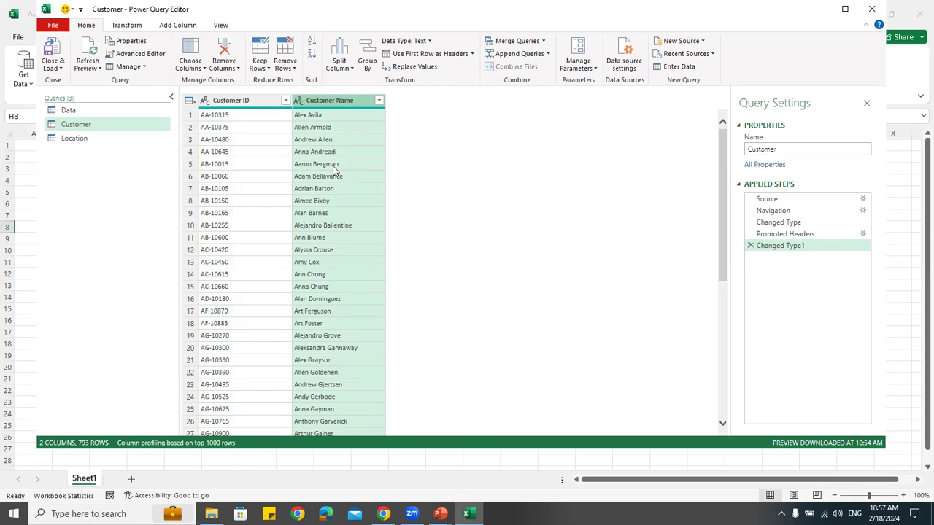
pyautogui.rightClick(331, 103)
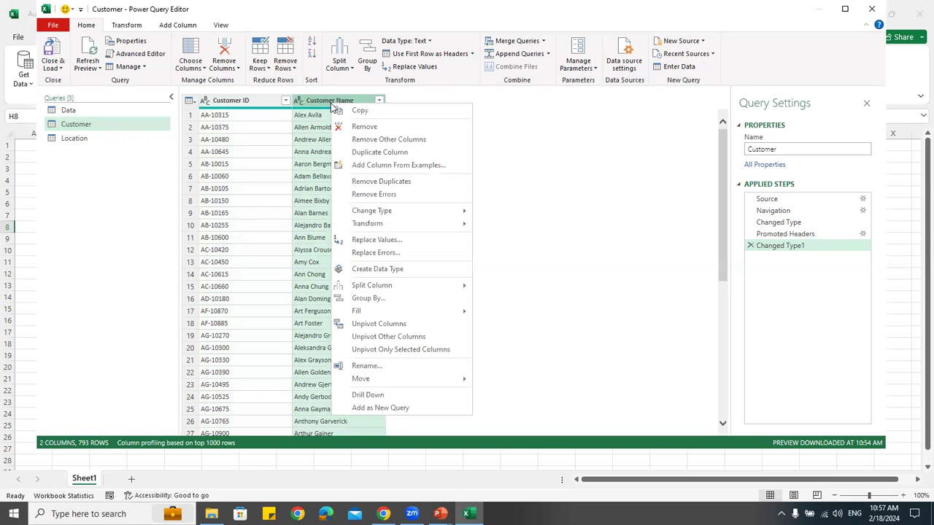
pyautogui.click(384, 152)
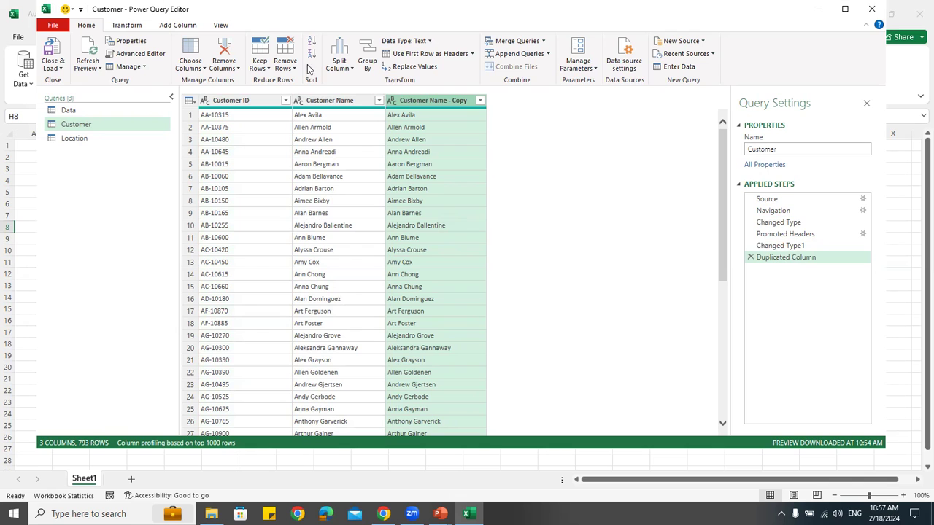
pyautogui.click(132, 26)
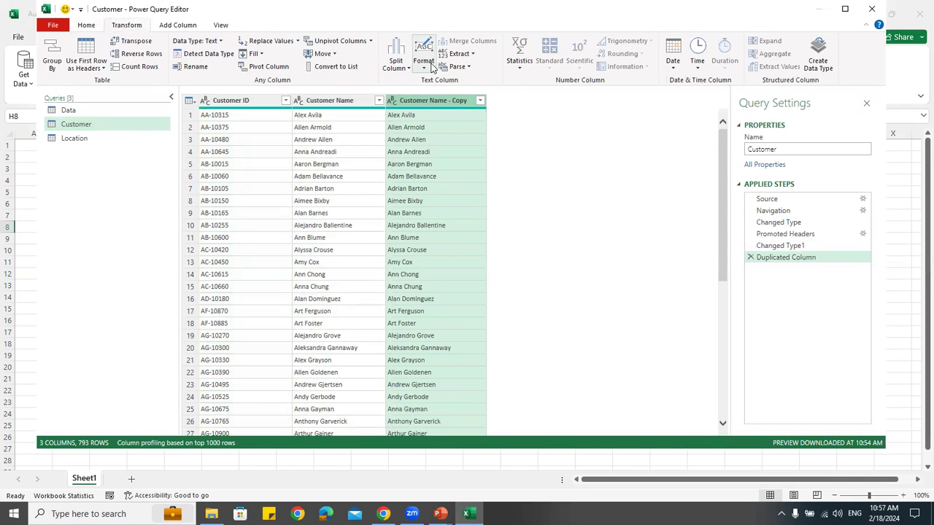
pyautogui.click(430, 66)
pyautogui.click(441, 93)
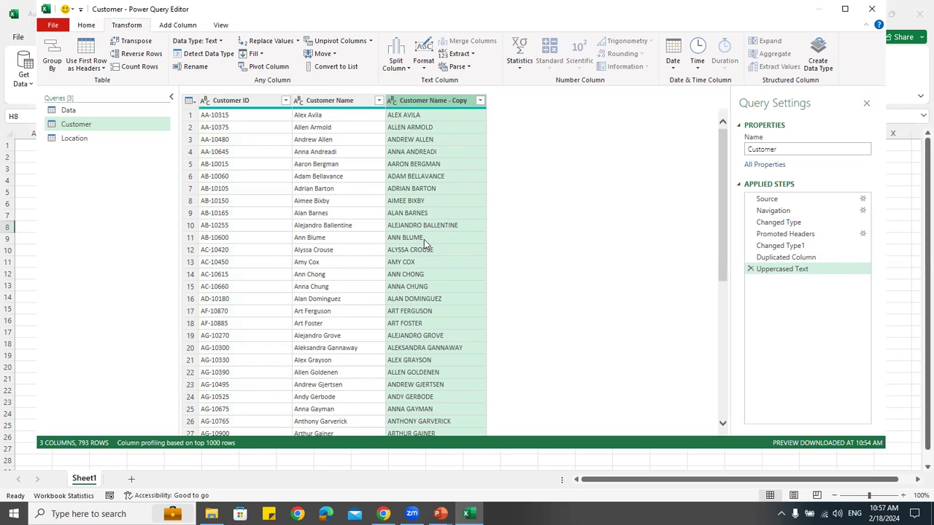
pyautogui.click(178, 25)
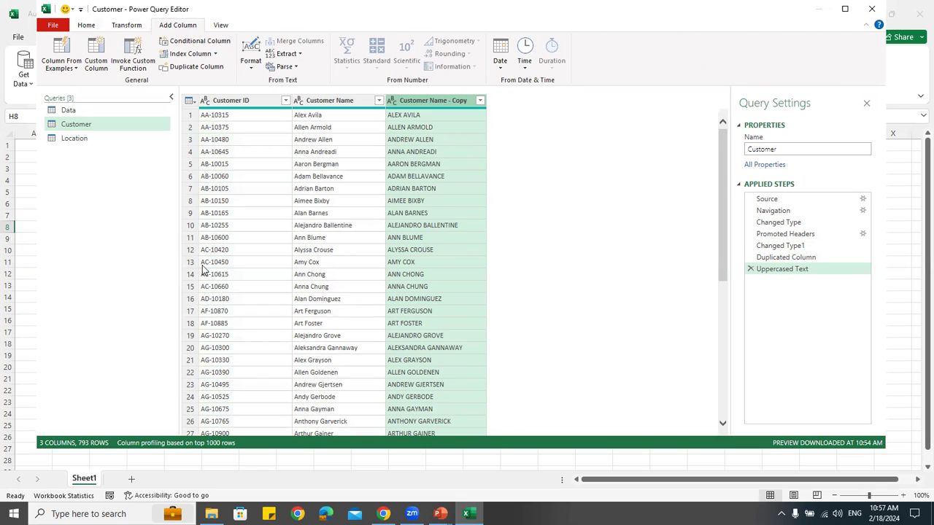
pyautogui.click(252, 63)
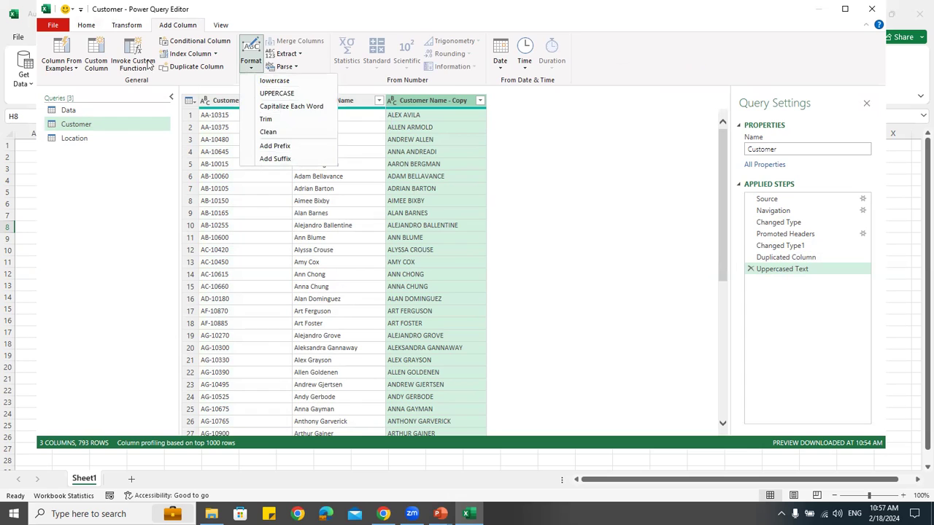
pyautogui.click(128, 27)
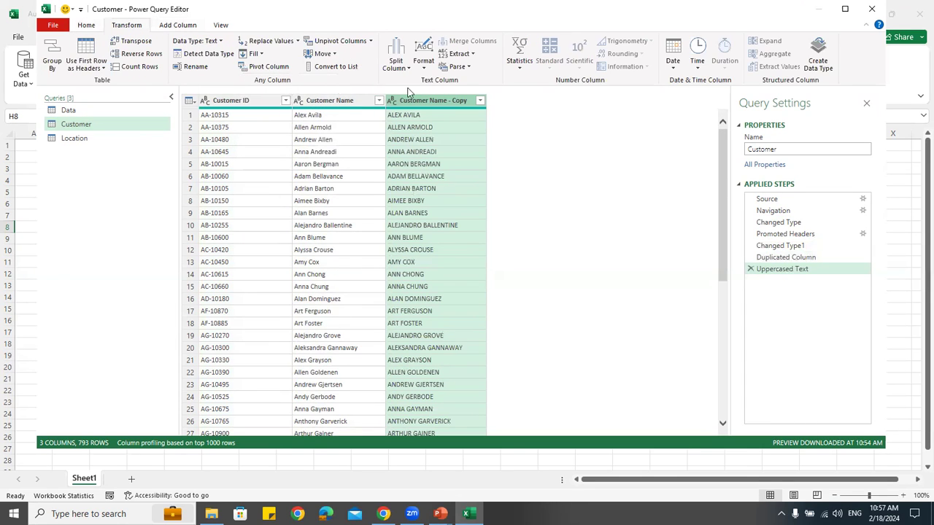
pyautogui.click(423, 63)
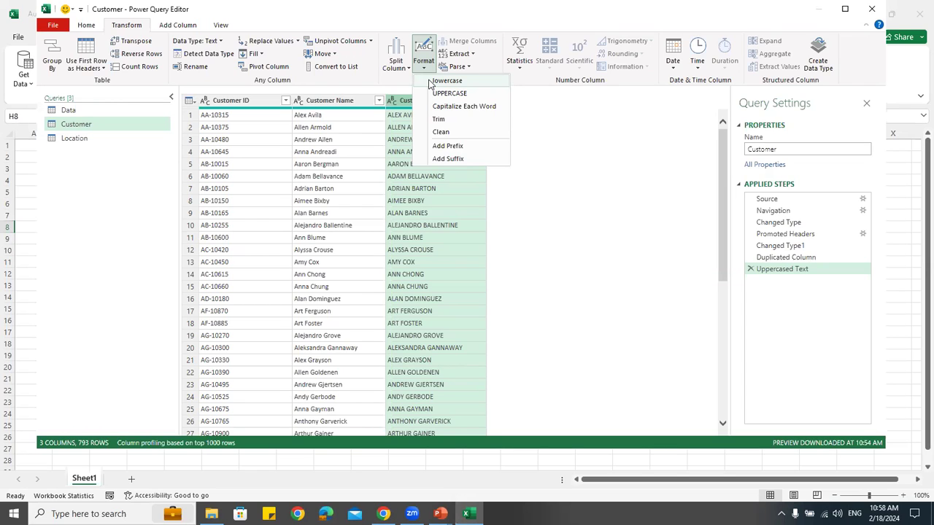
pyautogui.click(401, 108)
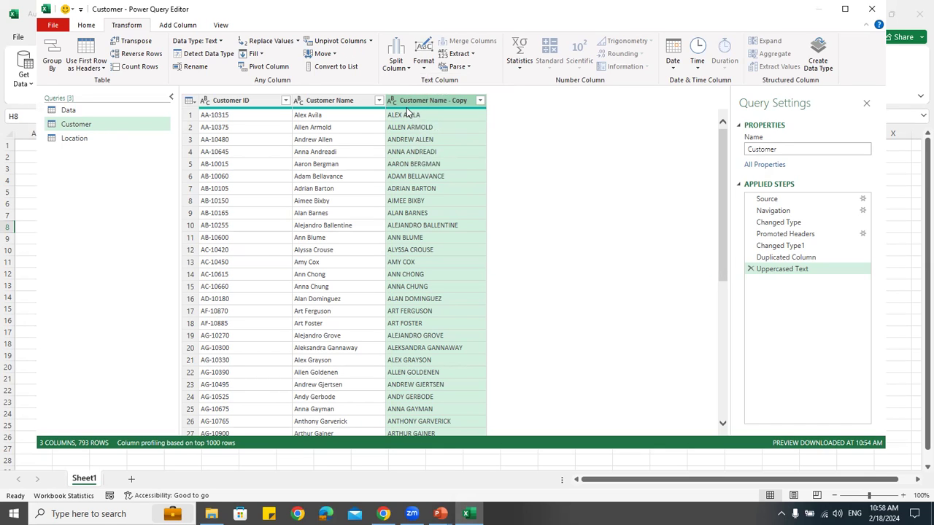
# Add a new column containing the lowercase version of the Customer Name - Copy column
pyautogui.click(164, 27)
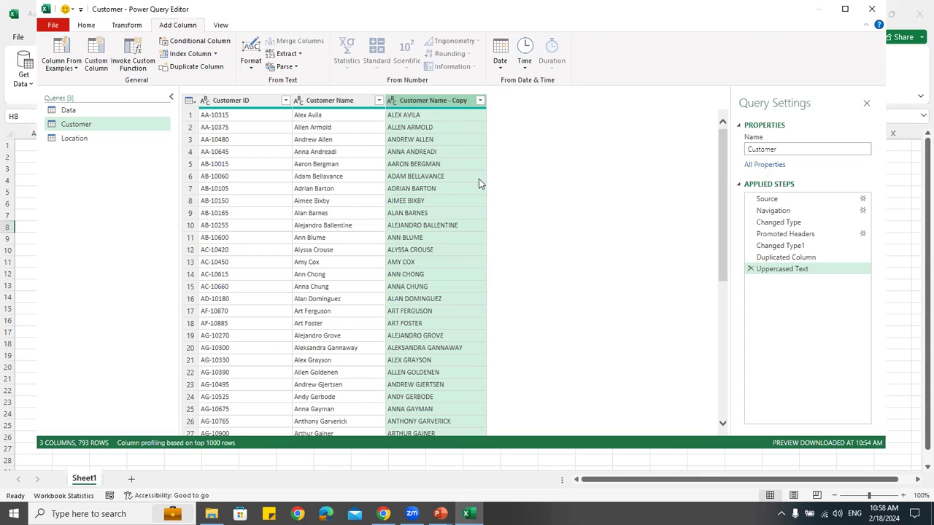
pyautogui.click(255, 69)
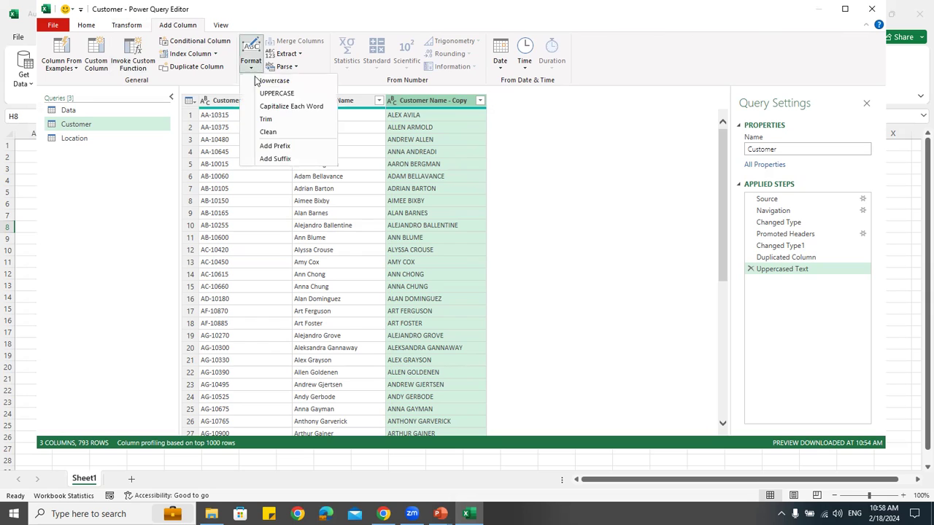
pyautogui.click(272, 79)
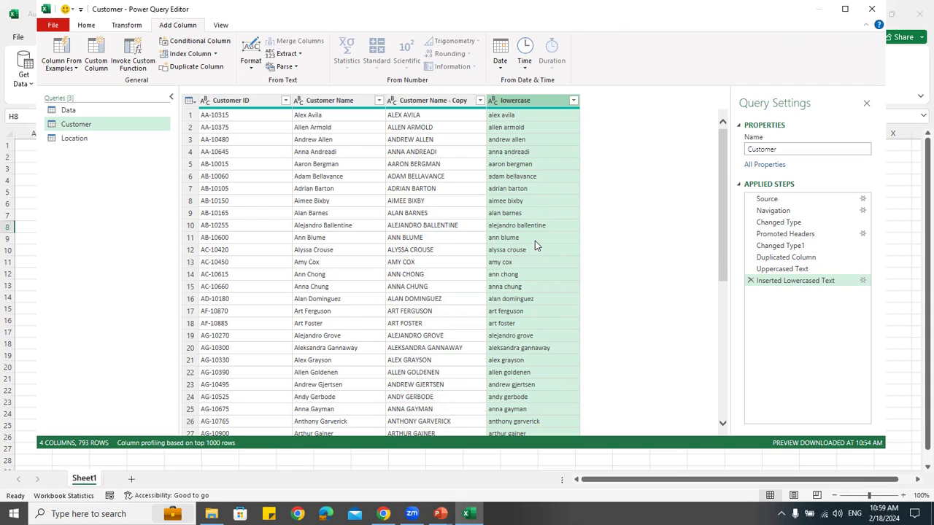
# In the Data query, review the Profit column's values and add a new column with the absolute value of Profit
pyautogui.click(78, 111)
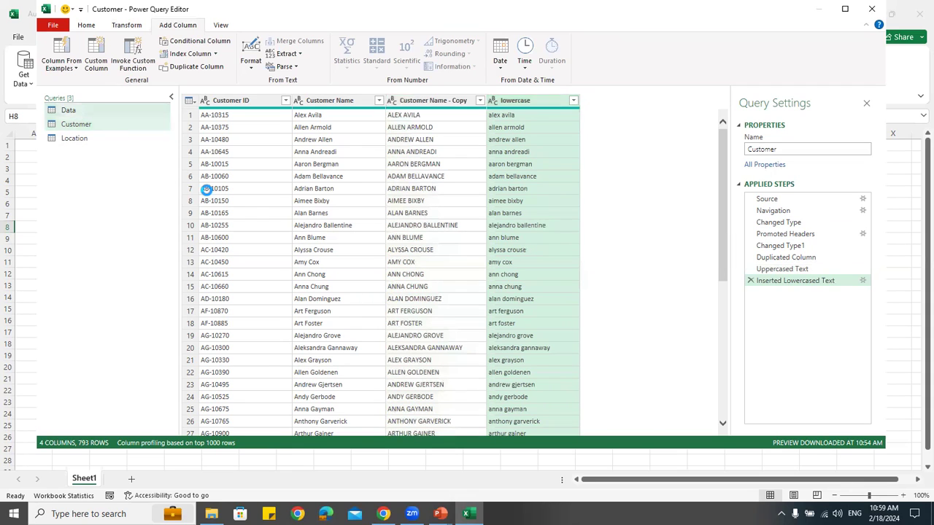
pyautogui.moveTo(391, 431); pyautogui.dragTo(739, 436)
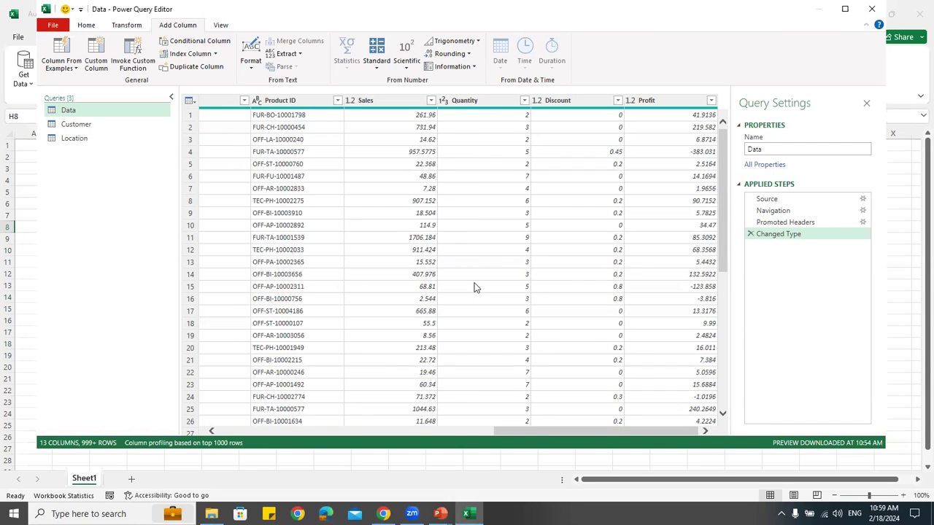
pyautogui.click(673, 106)
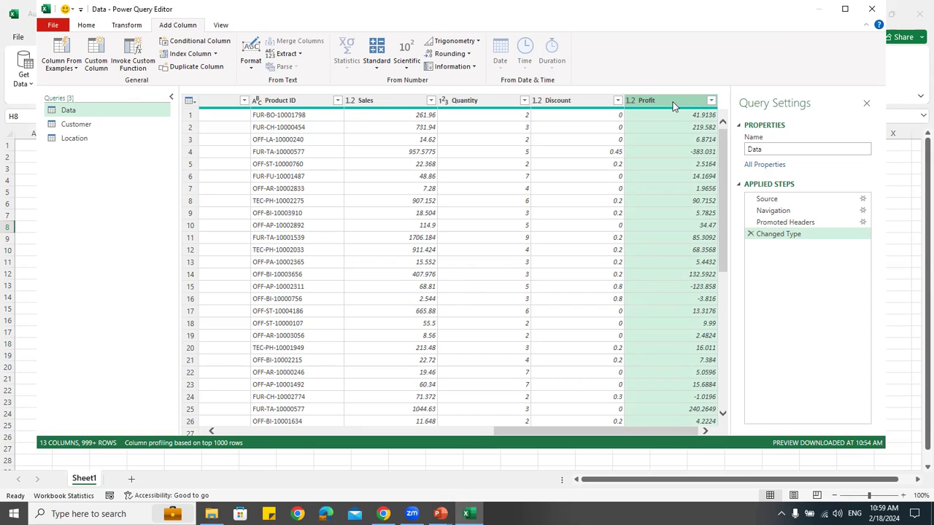
pyautogui.click(711, 100)
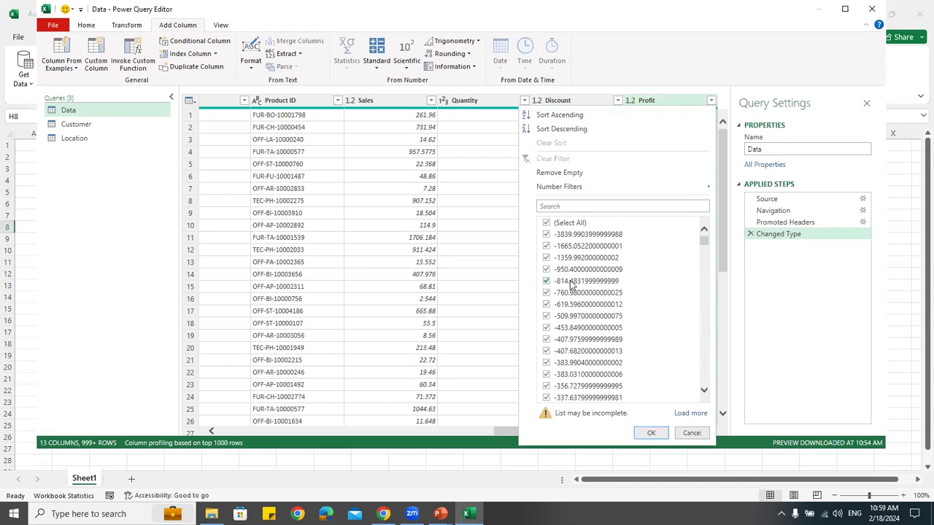
pyautogui.click(648, 96)
pyautogui.click(649, 100)
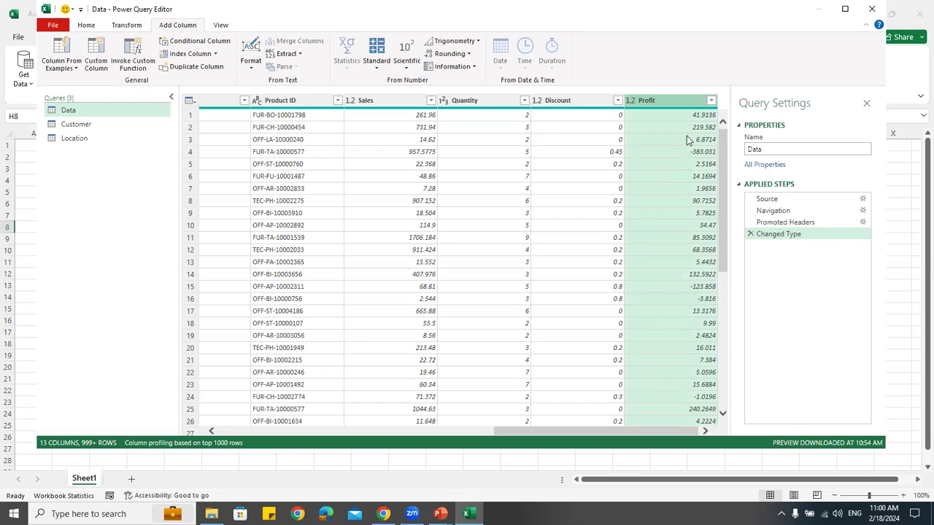
pyautogui.click(413, 69)
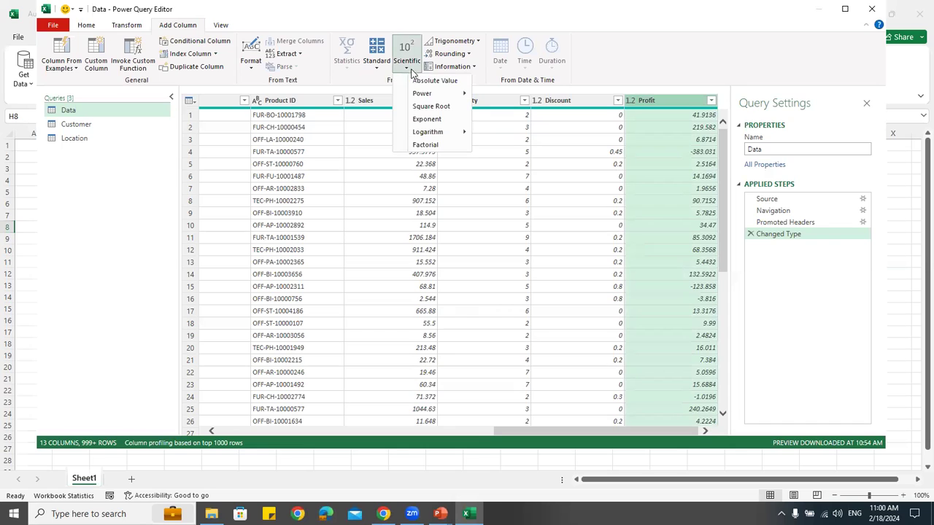
pyautogui.click(430, 81)
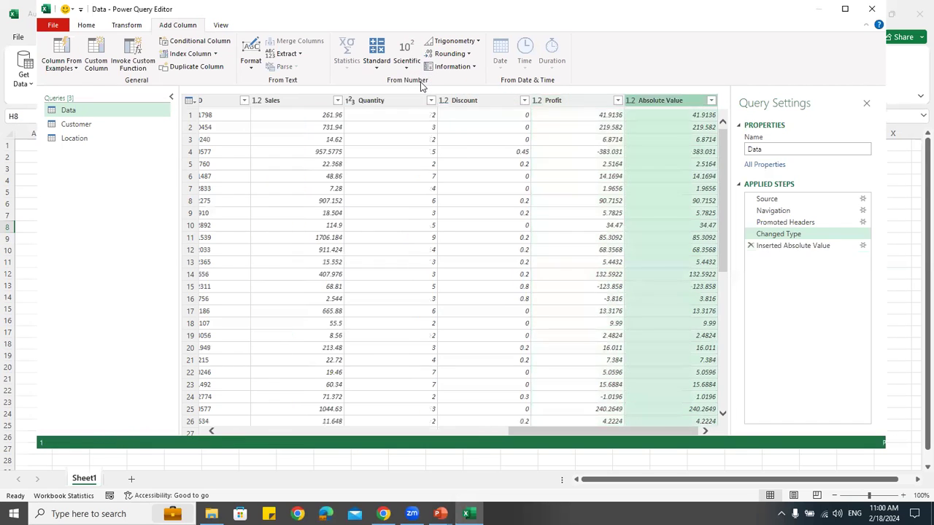
pyautogui.click(712, 103)
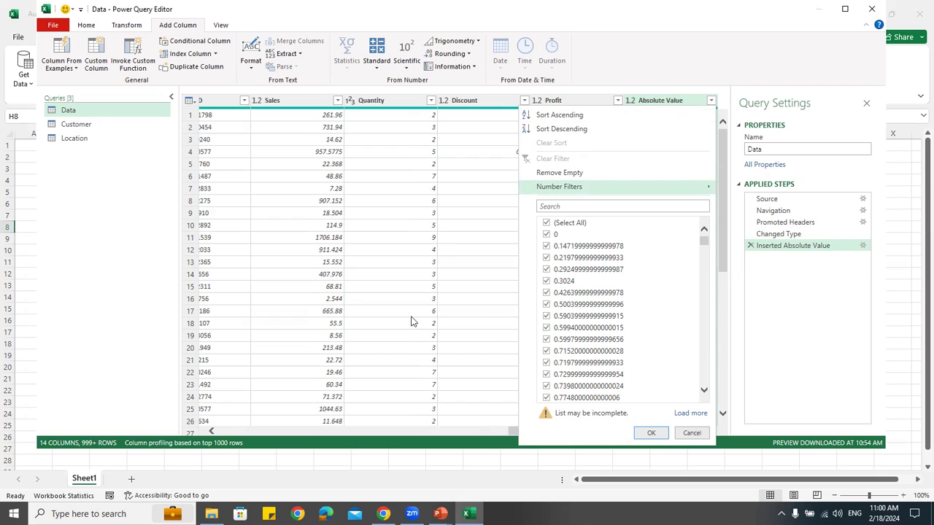
# Add a new column to the Data query that adds 100 to each Quantity value
pyautogui.click(378, 104)
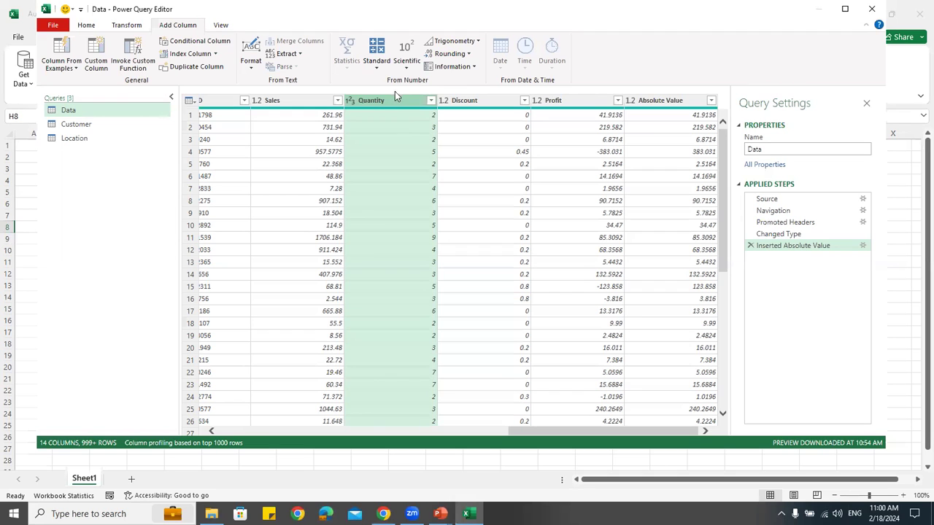
pyautogui.click(380, 66)
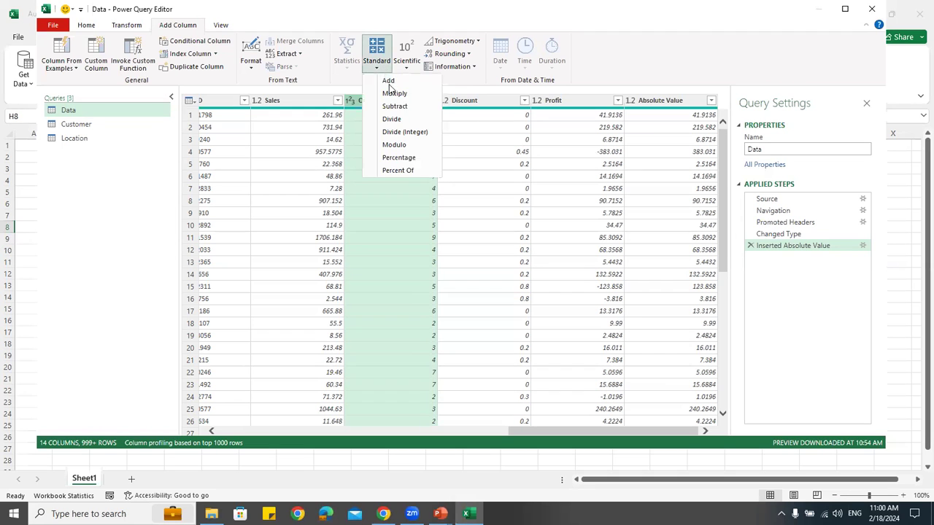
pyautogui.click(389, 82)
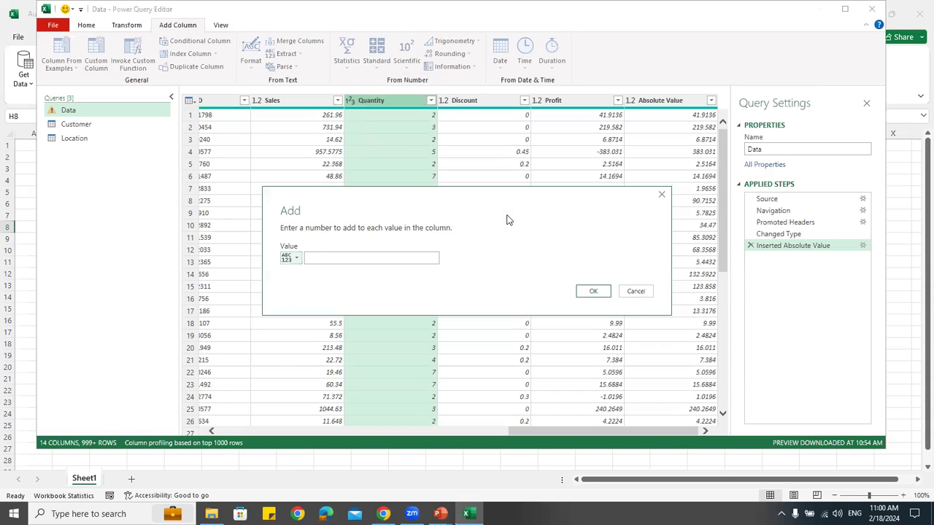
pyautogui.write('100')
pyautogui.click(587, 292)
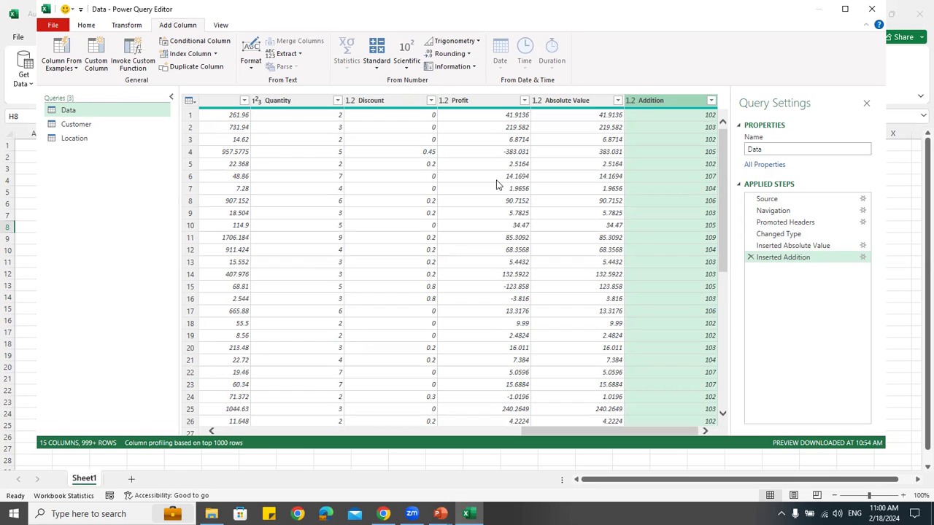
pyautogui.click(406, 72)
pyautogui.moveTo(419, 97)
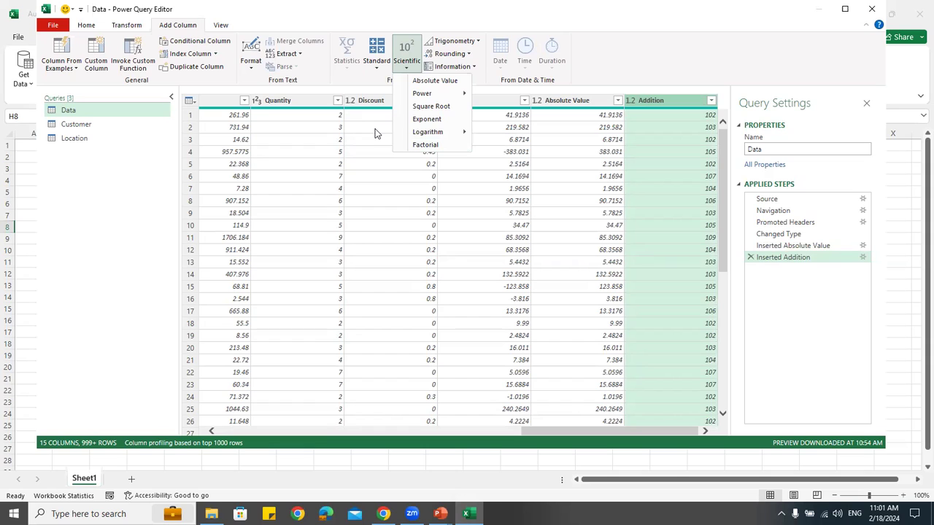
pyautogui.click(376, 71)
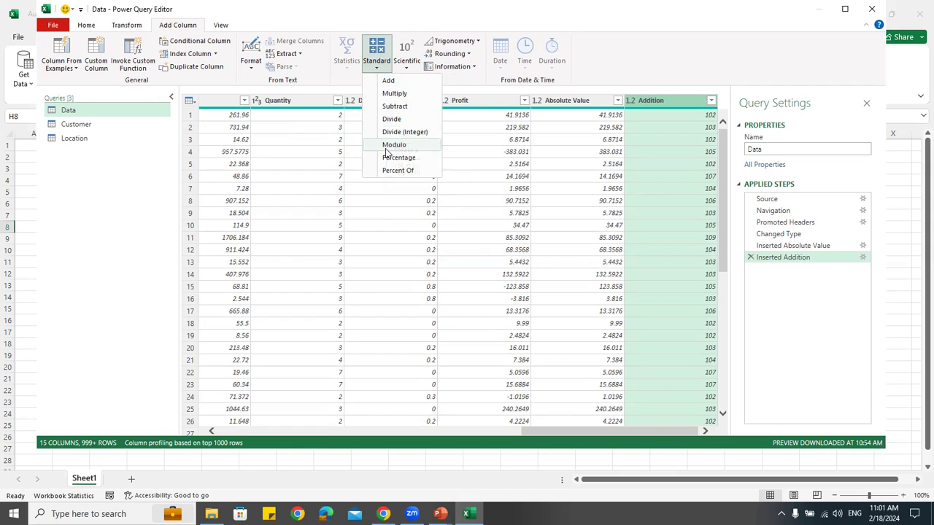
pyautogui.click(482, 326)
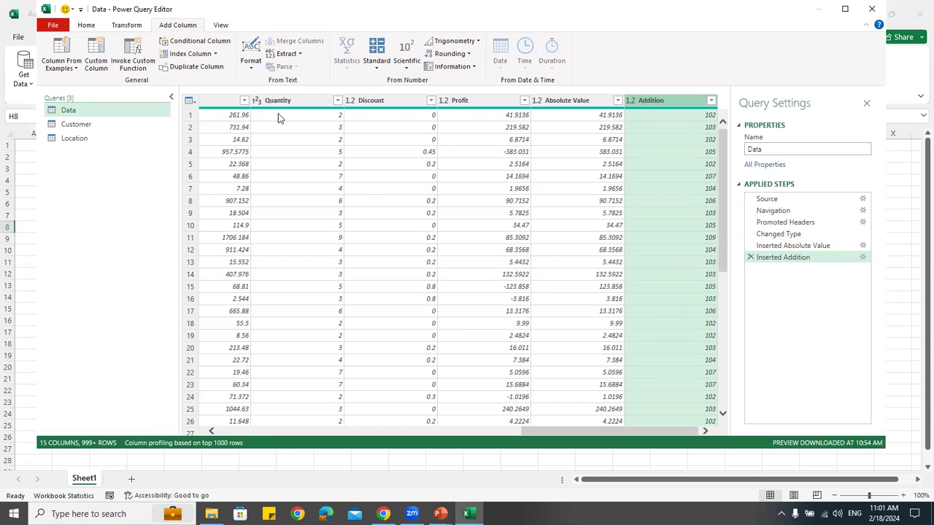
# Add a new column to the Data query that divides each Profit value by 12
pyautogui.click(483, 104)
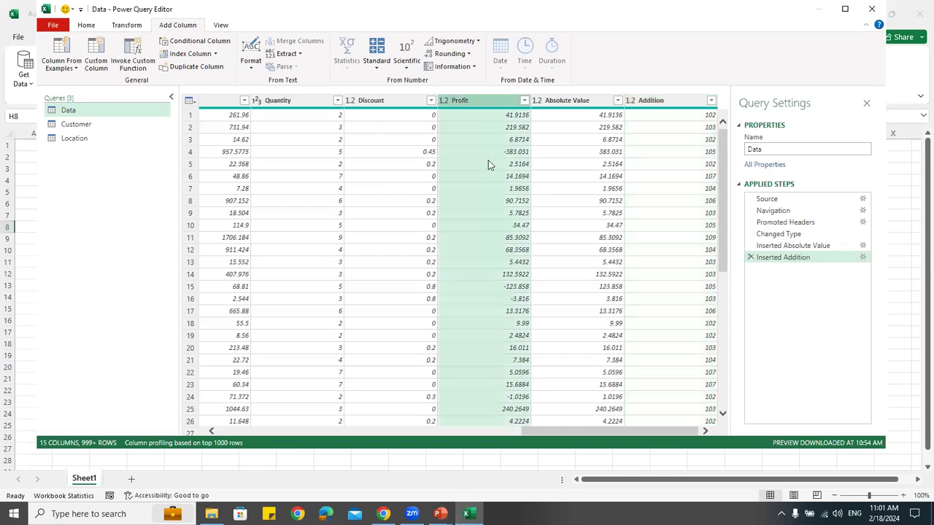
pyautogui.click(378, 65)
pyautogui.click(393, 119)
pyautogui.click(359, 258)
pyautogui.write('12')
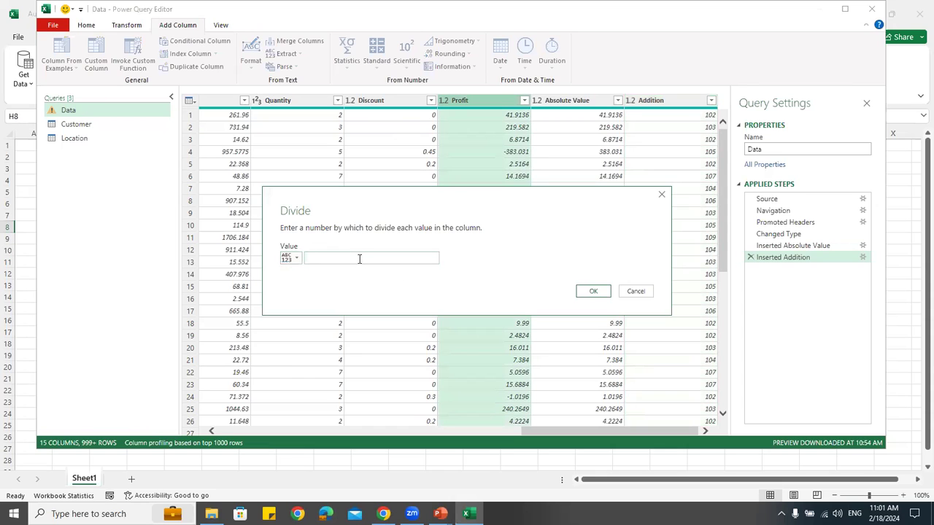
pyautogui.click(591, 291)
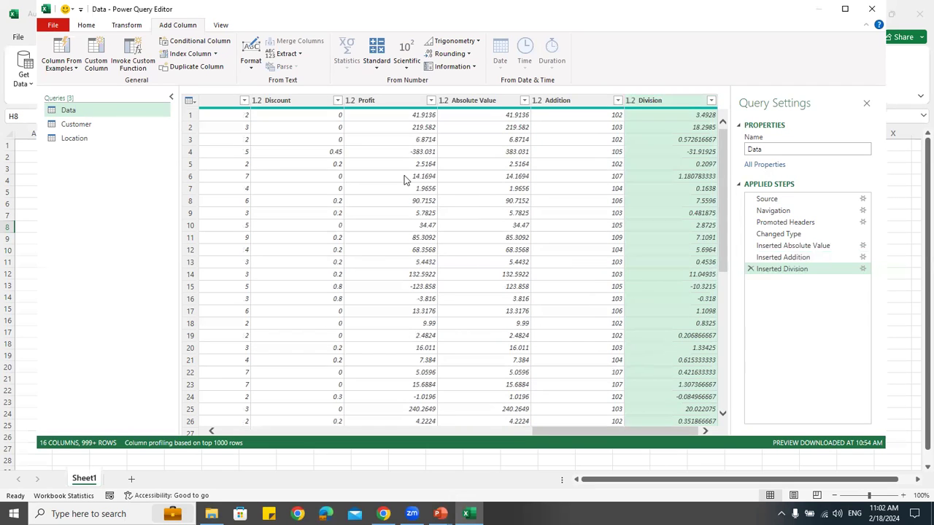
# Add a new column with the integer division of Profit by 12 and compare it with the Division column
pyautogui.click(376, 103)
pyautogui.click(377, 63)
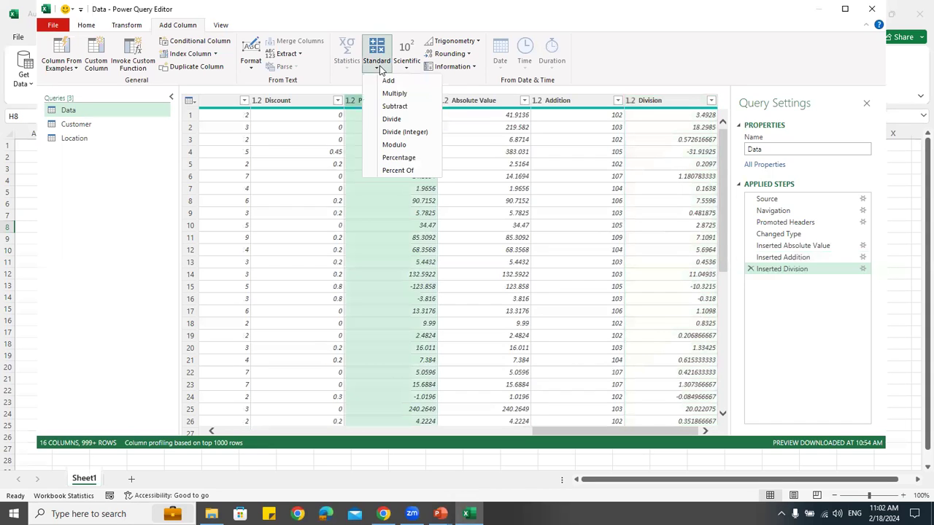
pyautogui.click(398, 134)
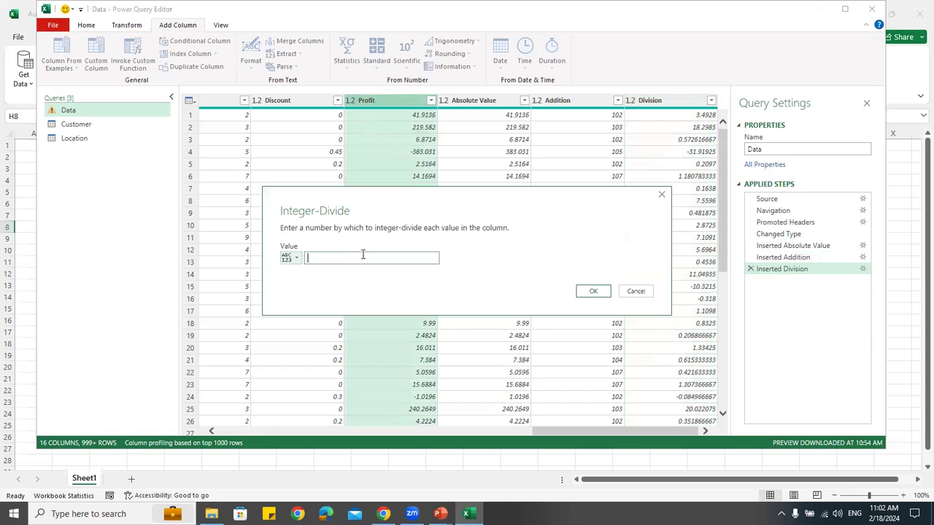
pyautogui.write('12')
pyautogui.click(593, 292)
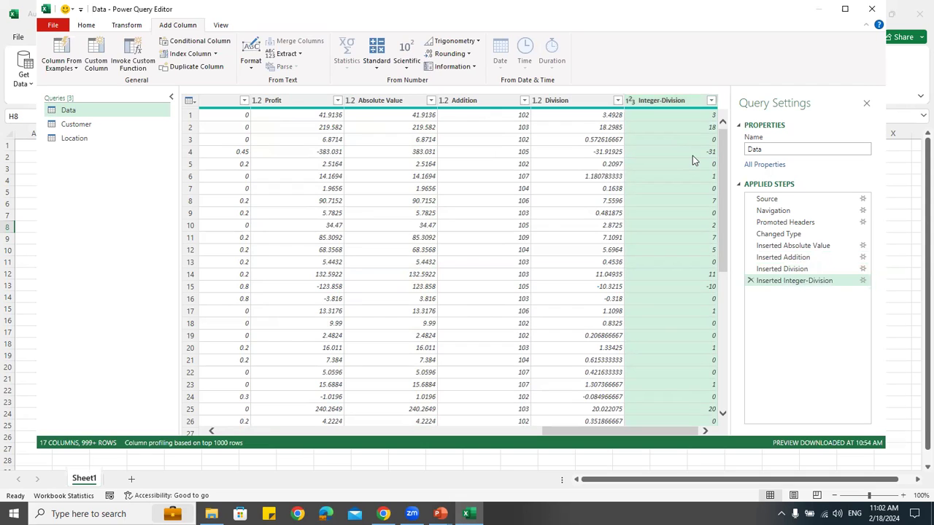
pyautogui.click(574, 100)
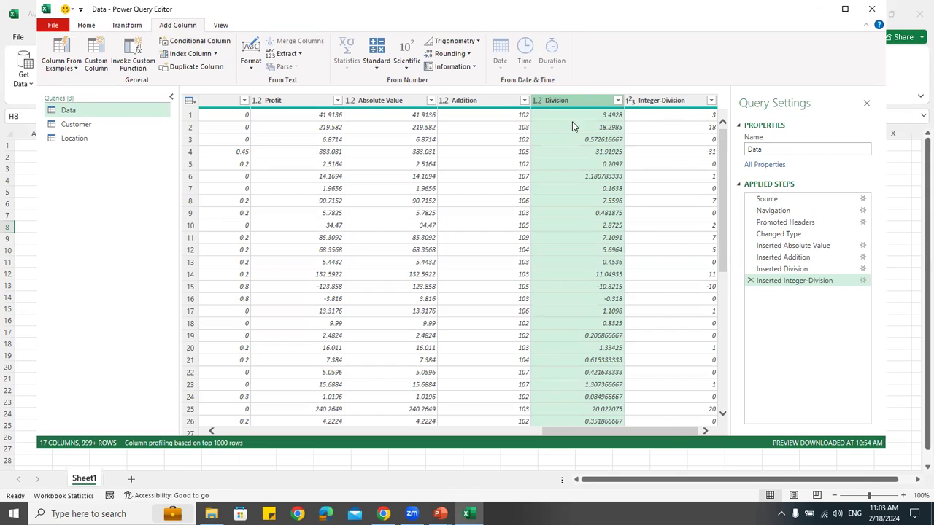
# Add a Modulo column with the remainder of Profit divided by 12 and compare it with the Profit and division columns
pyautogui.click(284, 102)
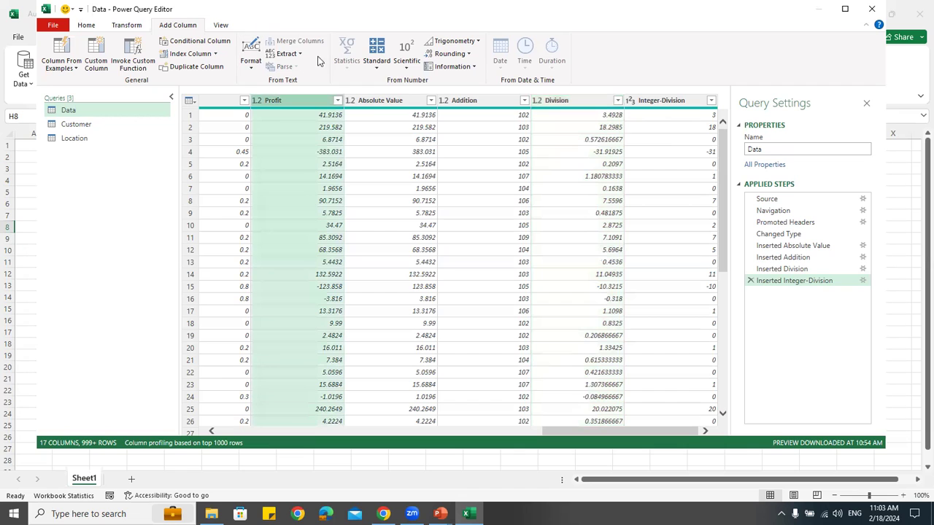
pyautogui.click(375, 66)
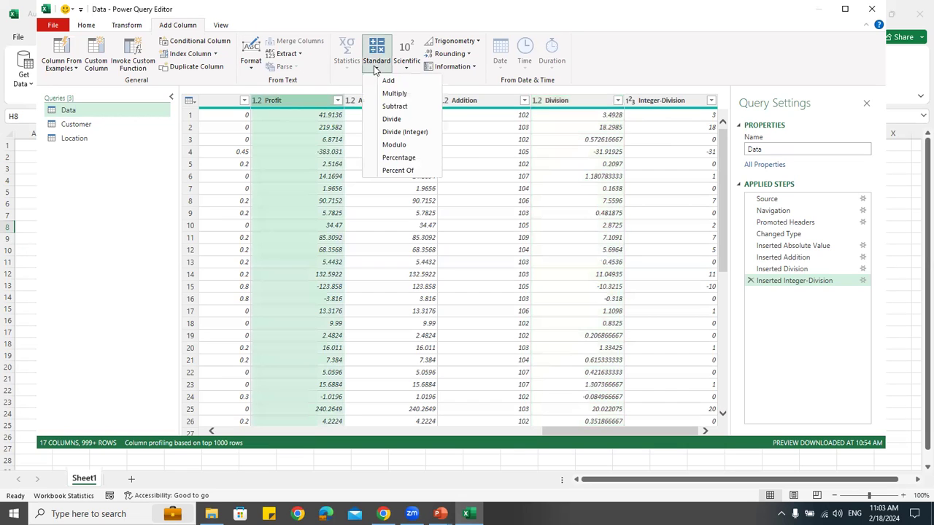
pyautogui.click(398, 145)
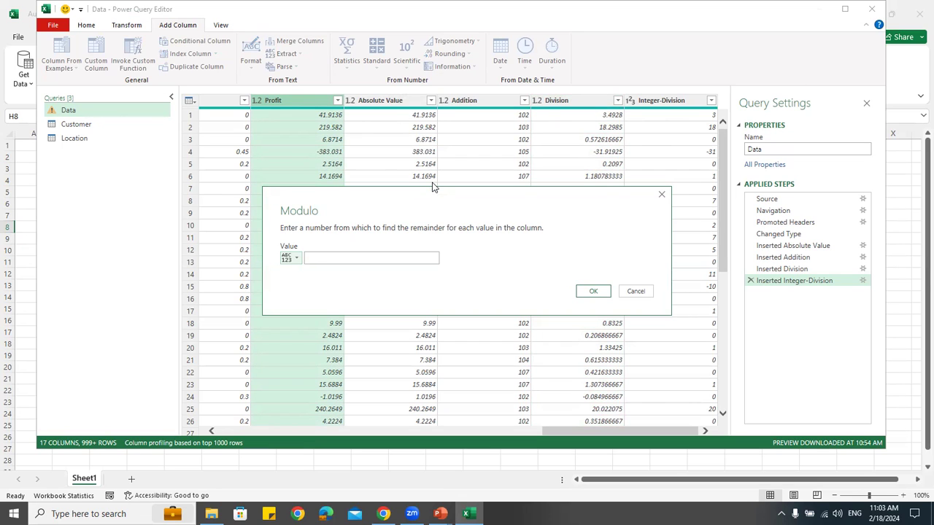
pyautogui.click(320, 260)
pyautogui.write('12')
pyautogui.click(603, 298)
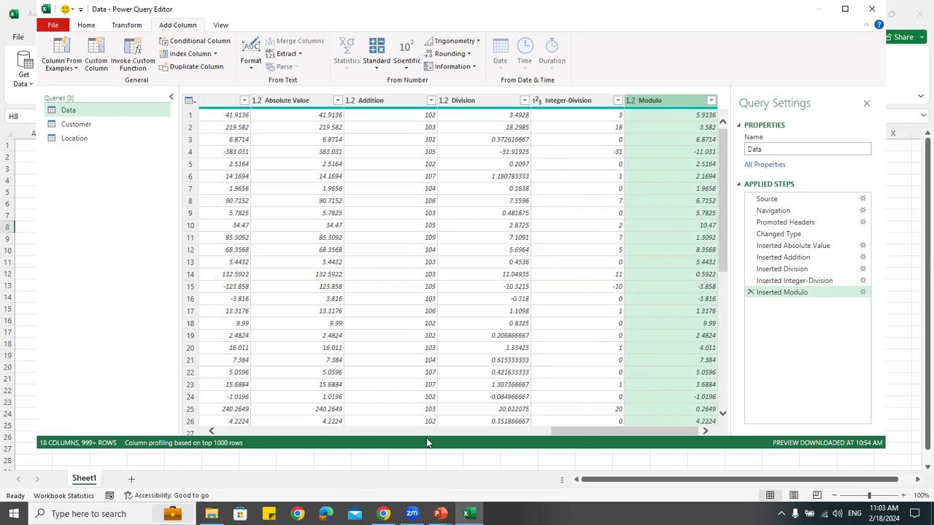
pyautogui.moveTo(579, 431); pyautogui.dragTo(565, 430)
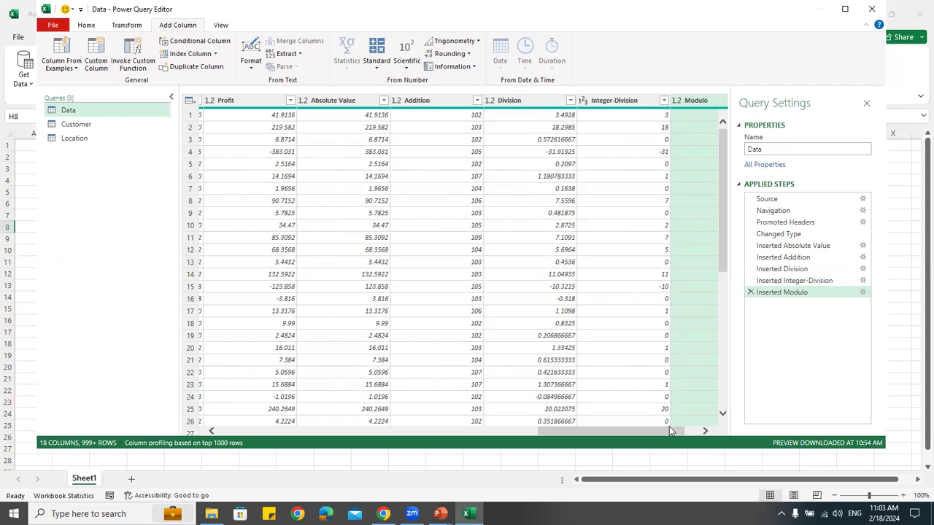
pyautogui.hscroll(2, 673, 432)
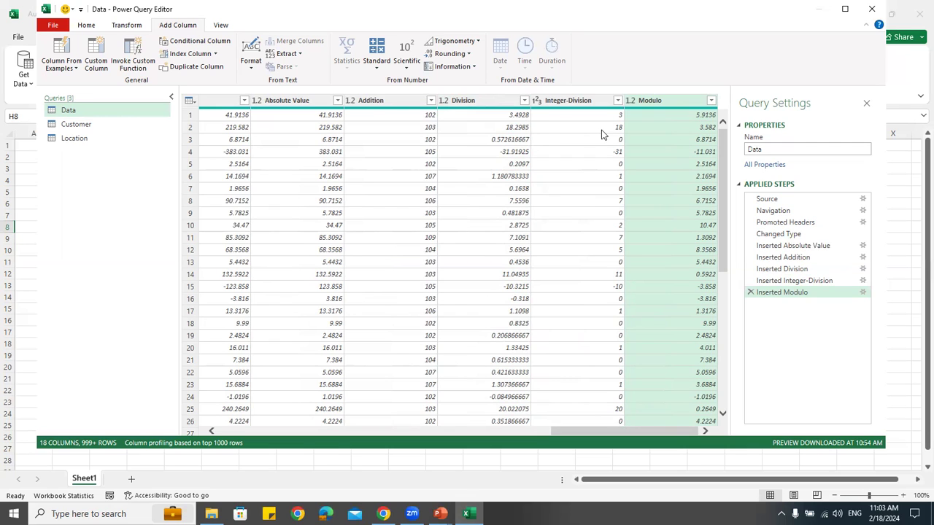
# Round the existing Absolute Value column in place to 2 decimal places
pyautogui.click(313, 101)
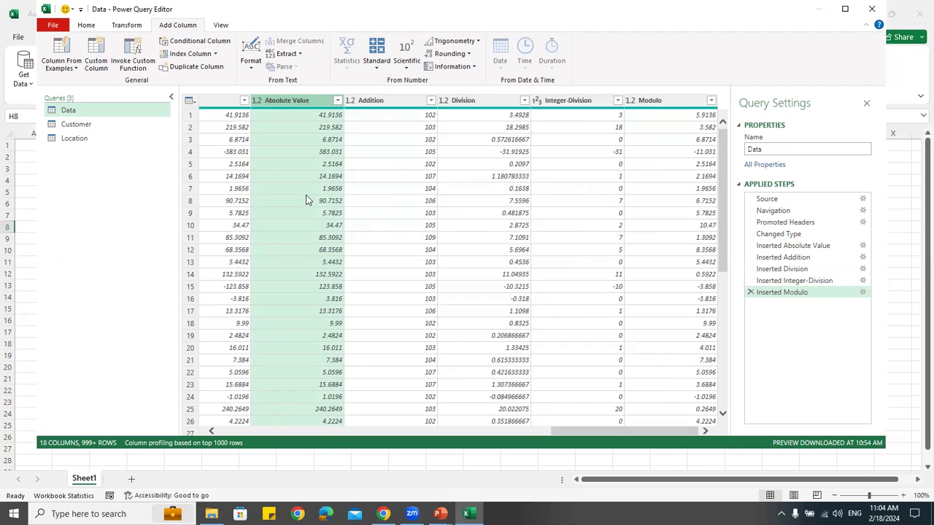
pyautogui.click(131, 27)
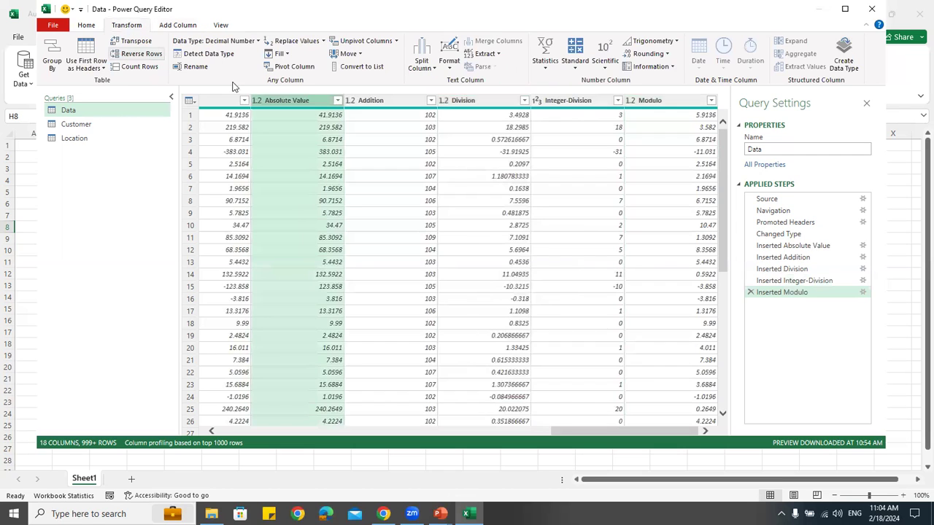
pyautogui.click(575, 66)
pyautogui.click(608, 65)
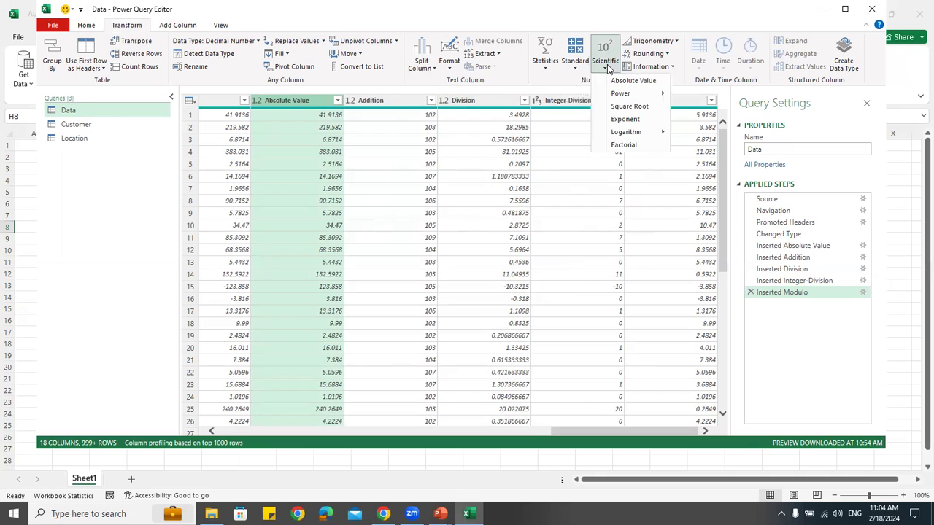
pyautogui.click(668, 56)
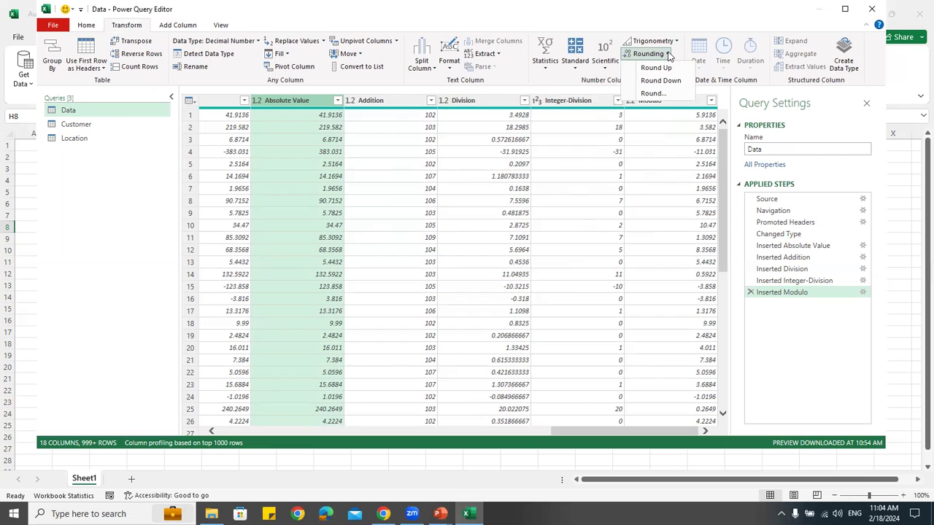
pyautogui.click(654, 93)
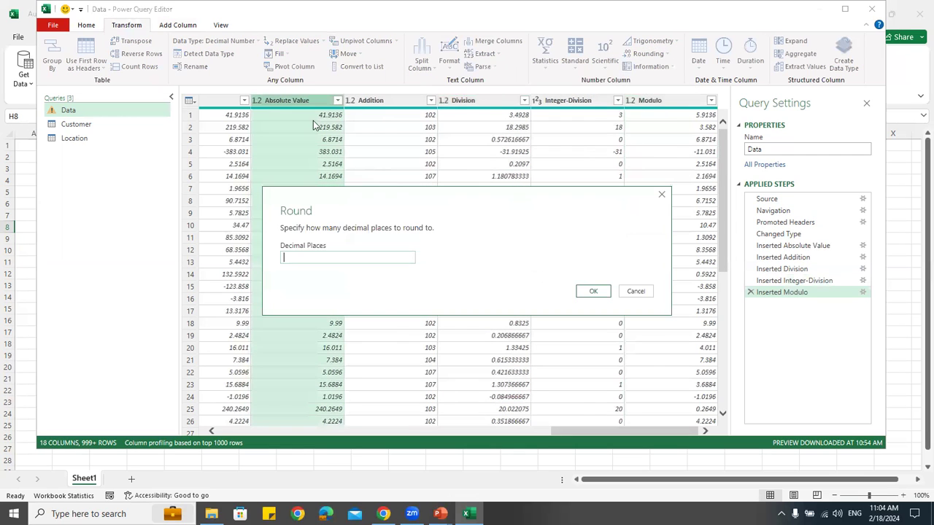
pyautogui.write('2')
pyautogui.click(592, 292)
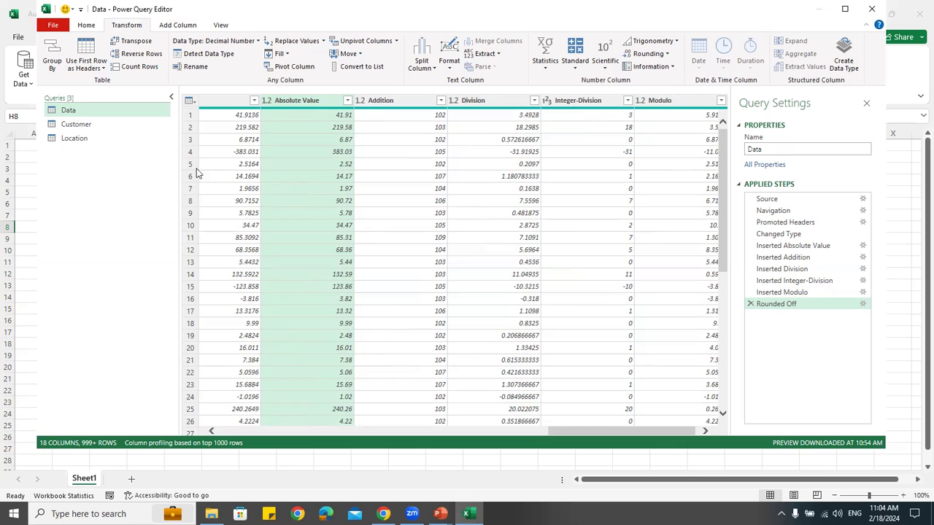
# Add a new column with the name of the month from Order Date and view it at the table's end
pyautogui.click(445, 431)
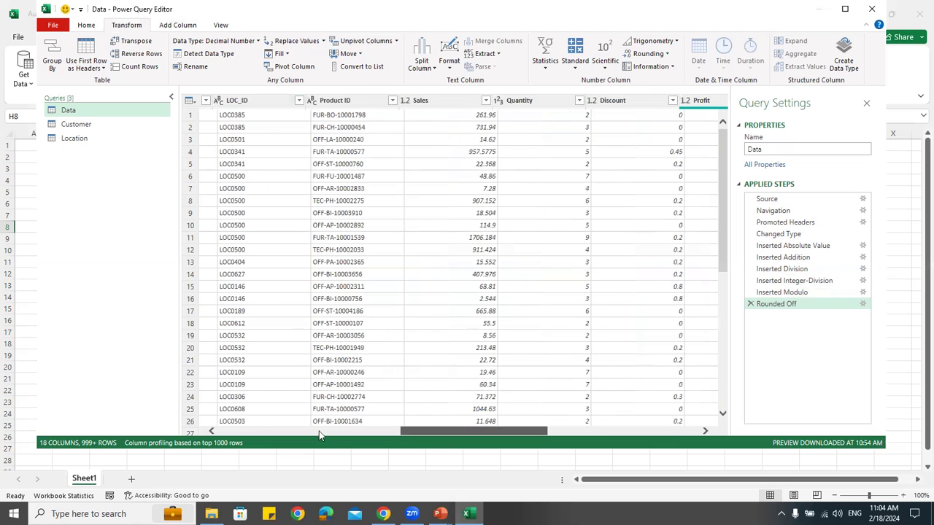
pyautogui.moveTo(445, 431); pyautogui.dragTo(217, 378)
pyautogui.click(438, 100)
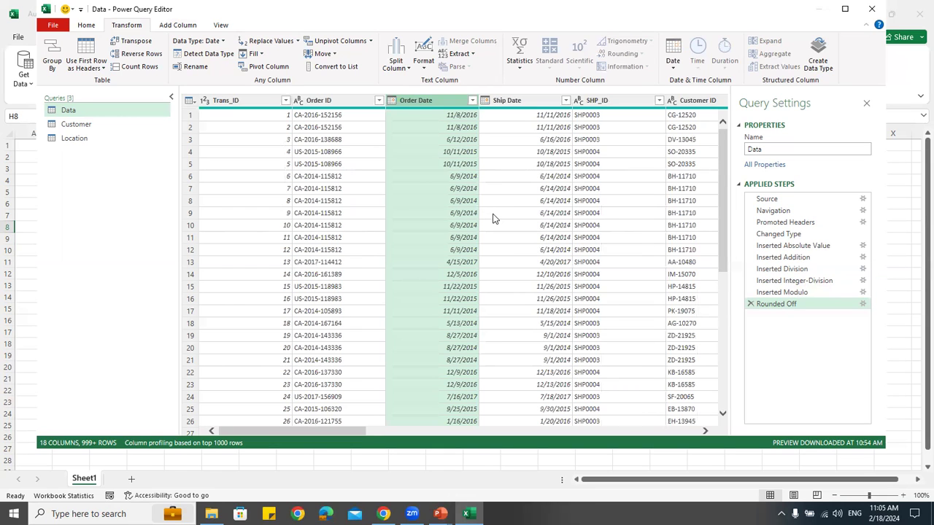
pyautogui.click(170, 29)
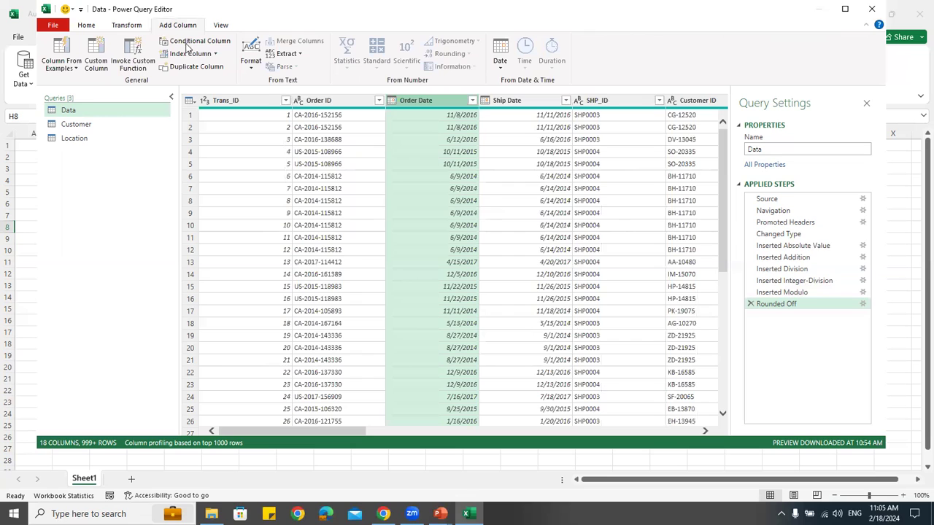
pyautogui.click(501, 60)
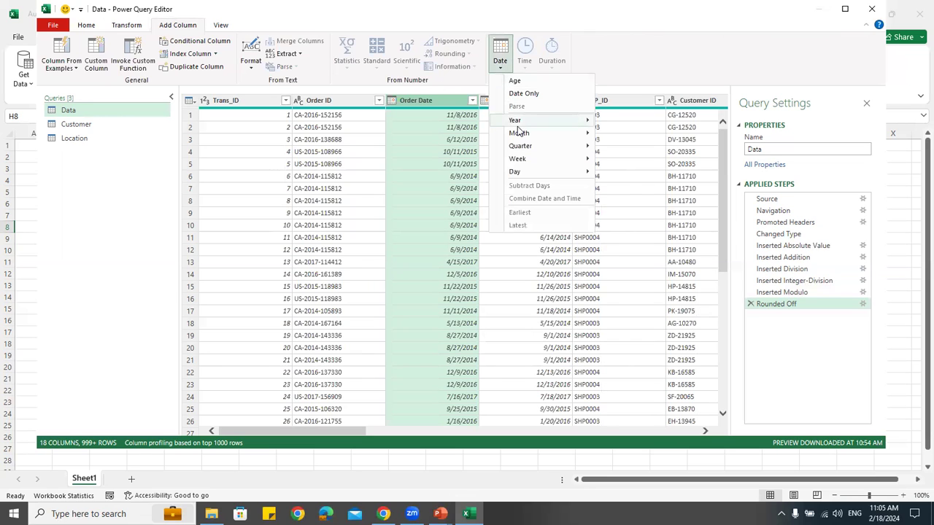
pyautogui.moveTo(520, 136)
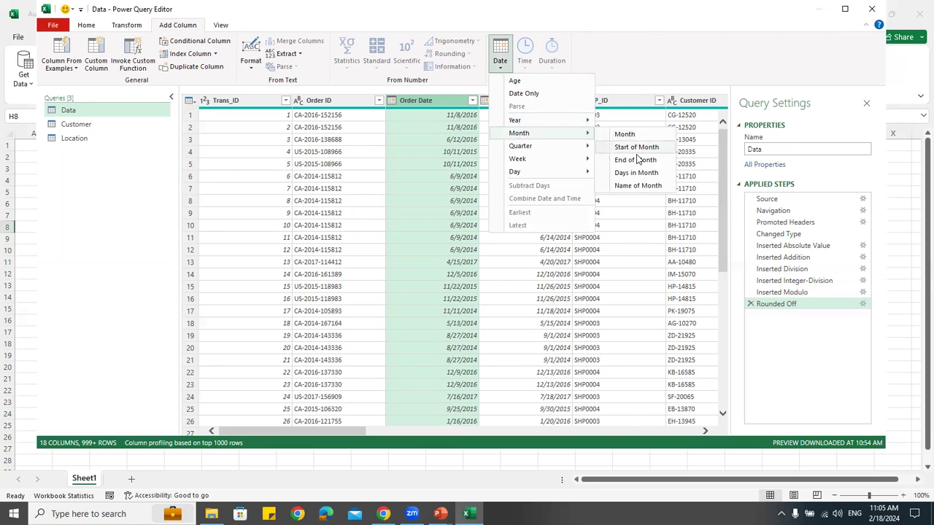
pyautogui.click(637, 187)
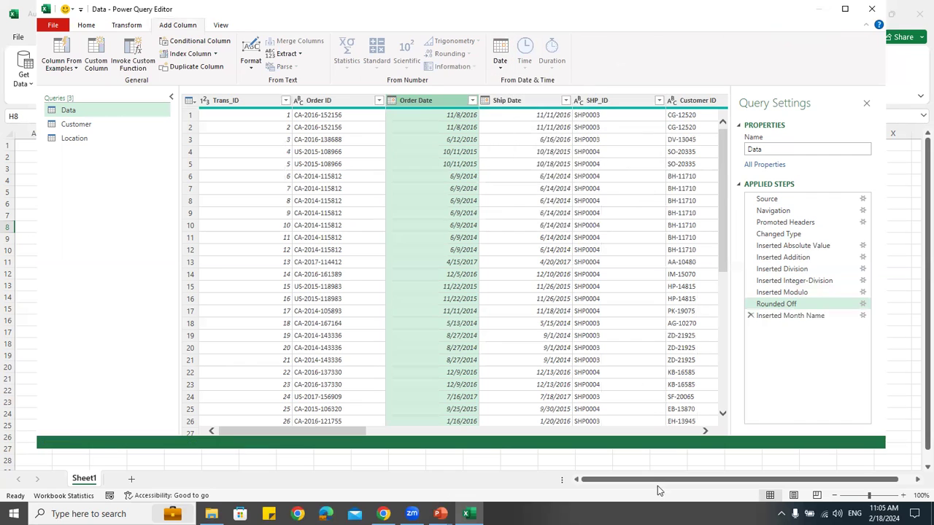
pyautogui.click(694, 432)
pyautogui.click(694, 431)
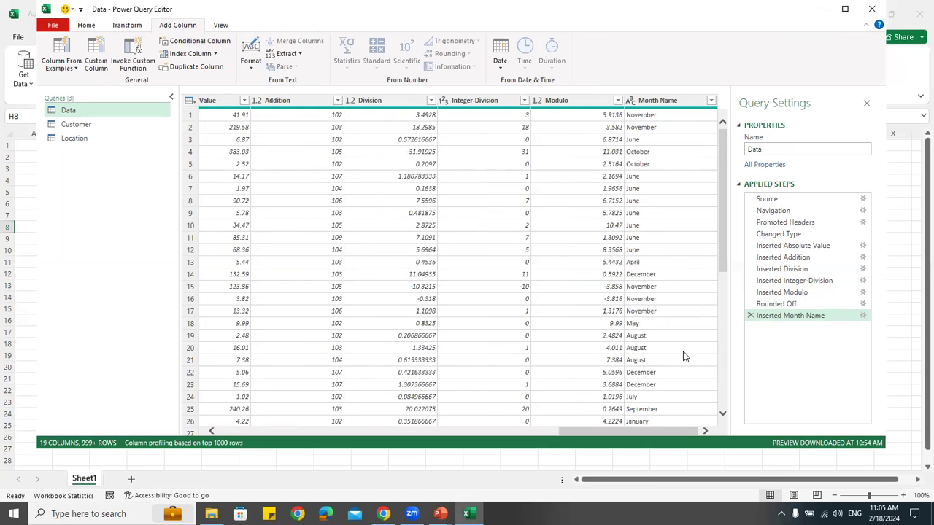
# Add a new column with the name of the day from Order Date and view it at the table's end
pyautogui.moveTo(588, 432); pyautogui.dragTo(214, 450)
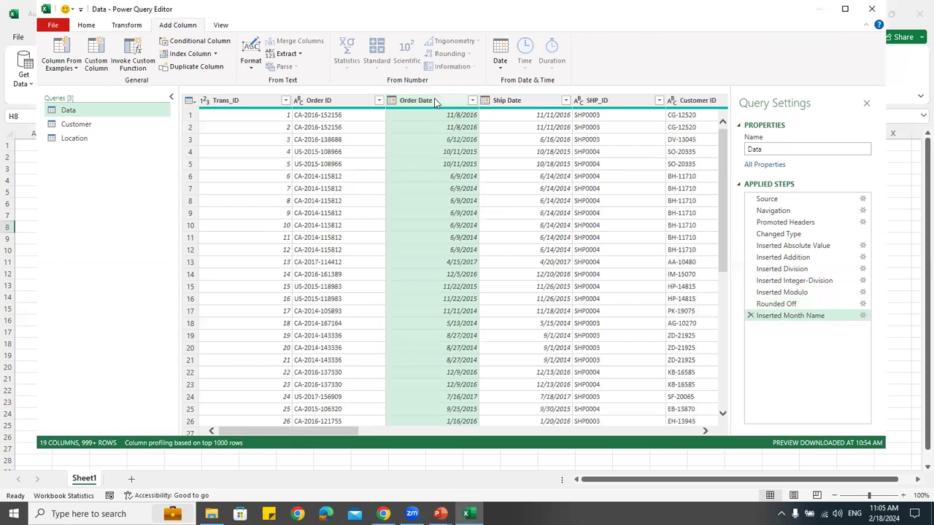
pyautogui.click(501, 68)
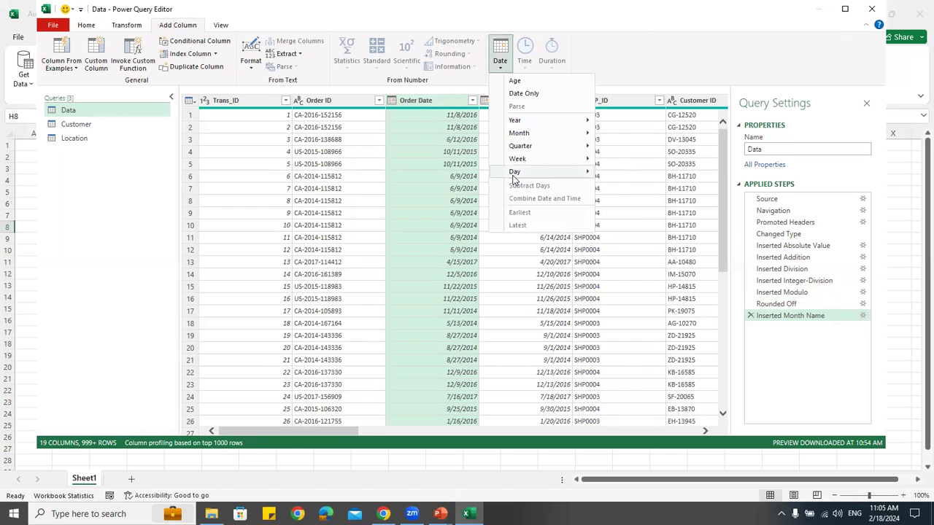
pyautogui.moveTo(515, 172)
pyautogui.click(627, 237)
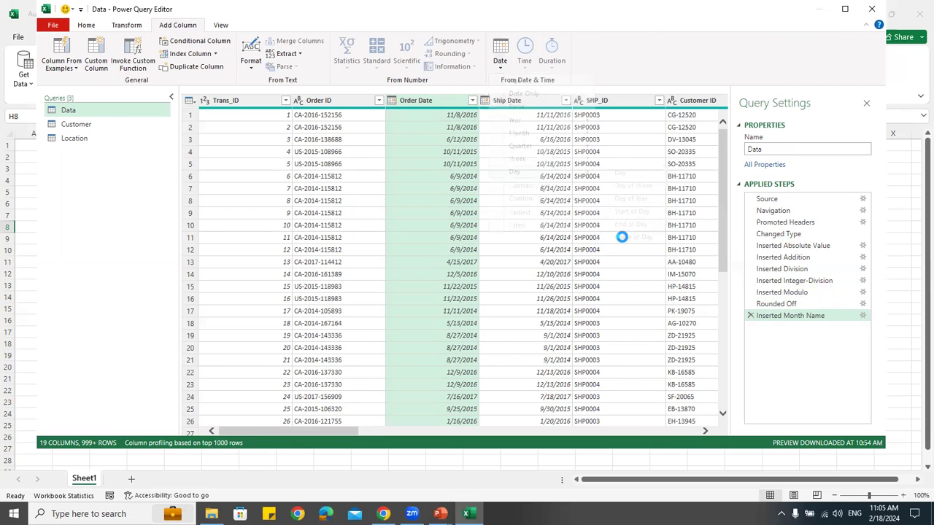
pyautogui.click(677, 430)
pyautogui.click(678, 431)
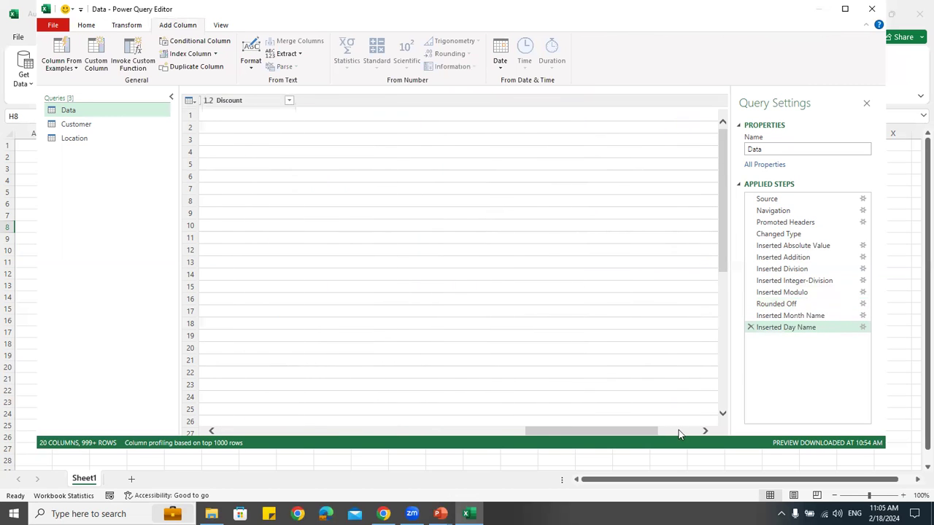
pyautogui.click(679, 431)
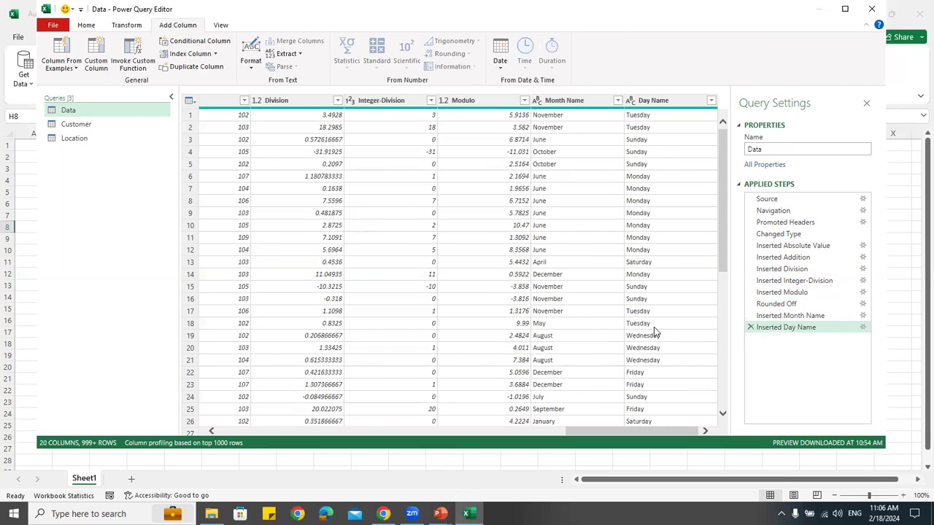
# Add a new column with the start-of-quarter date for each Order Date
pyautogui.moveTo(582, 429); pyautogui.dragTo(185, 463)
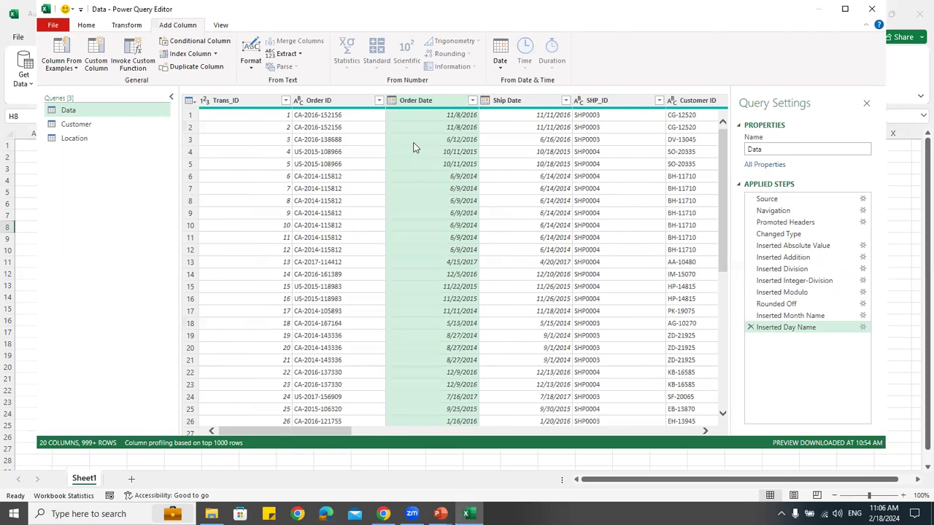
pyautogui.click(502, 67)
pyautogui.moveTo(548, 121)
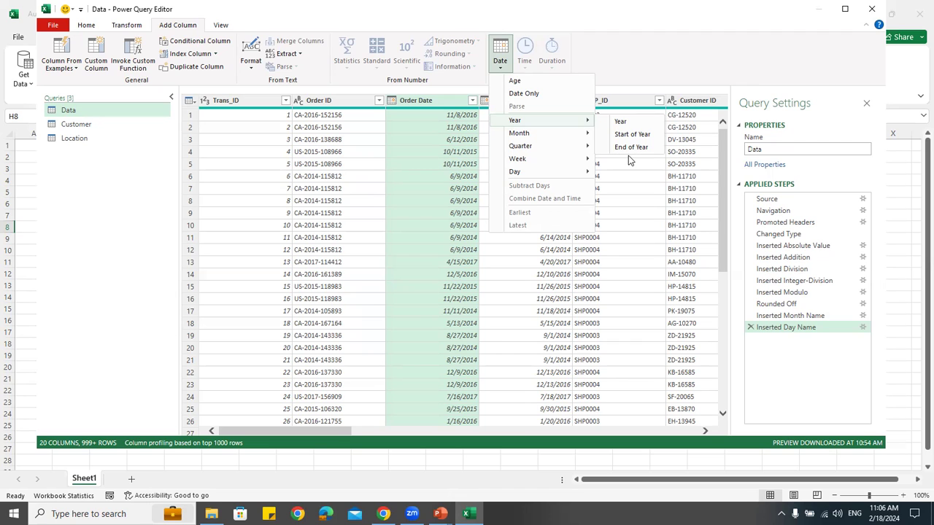
pyautogui.moveTo(536, 148)
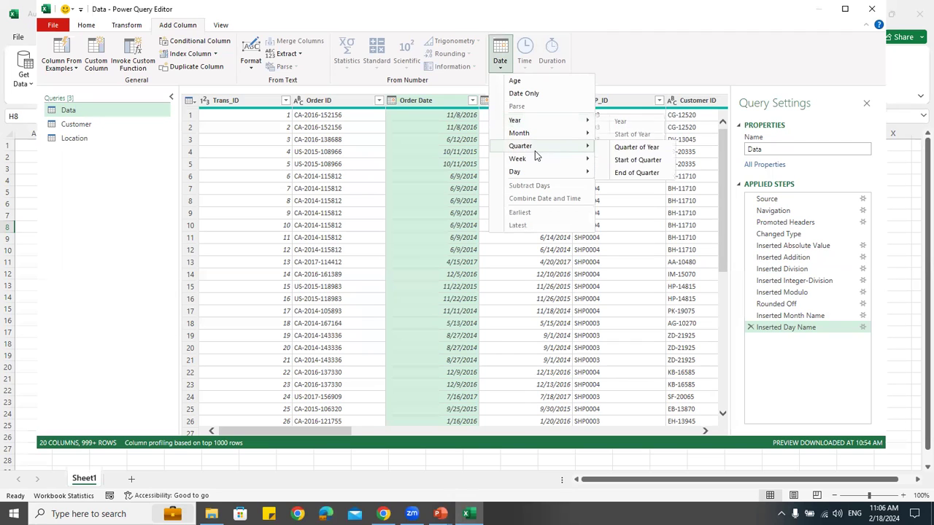
pyautogui.click(632, 165)
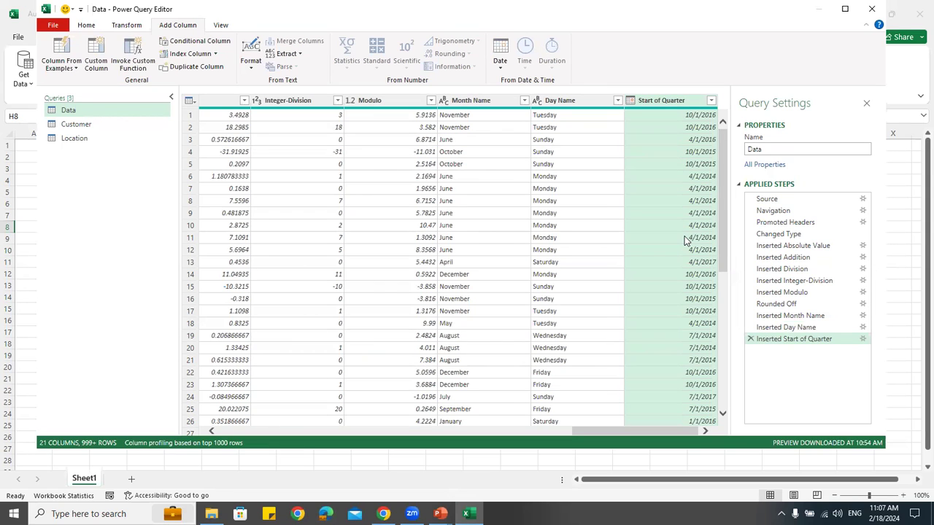
# Add a new column with the quarter-of-year number for each Order Date
pyautogui.moveTo(614, 431); pyautogui.dragTo(261, 443)
pyautogui.click(430, 100)
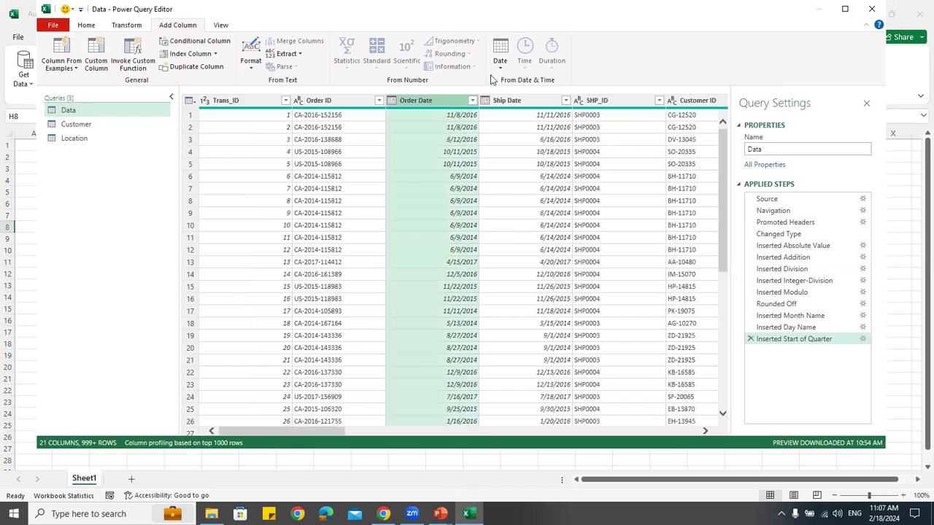
pyautogui.click(502, 62)
pyautogui.moveTo(519, 150)
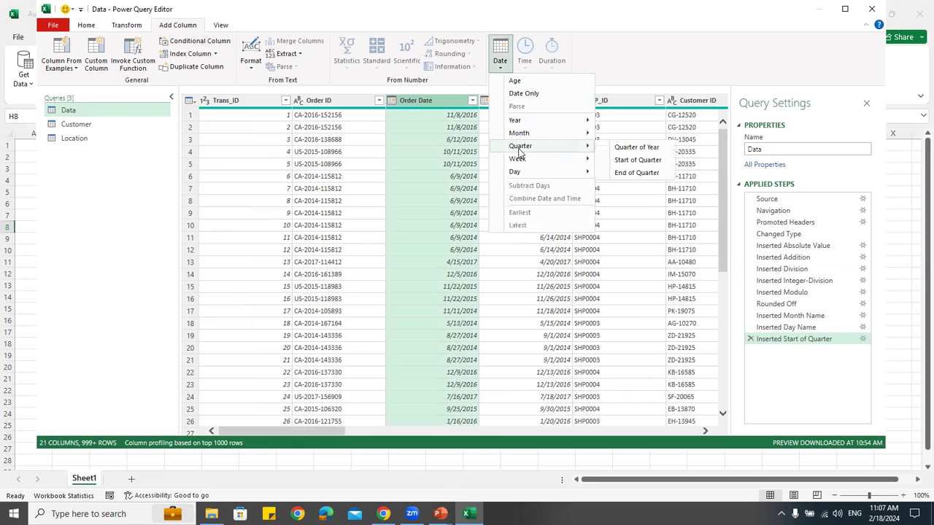
pyautogui.click(632, 151)
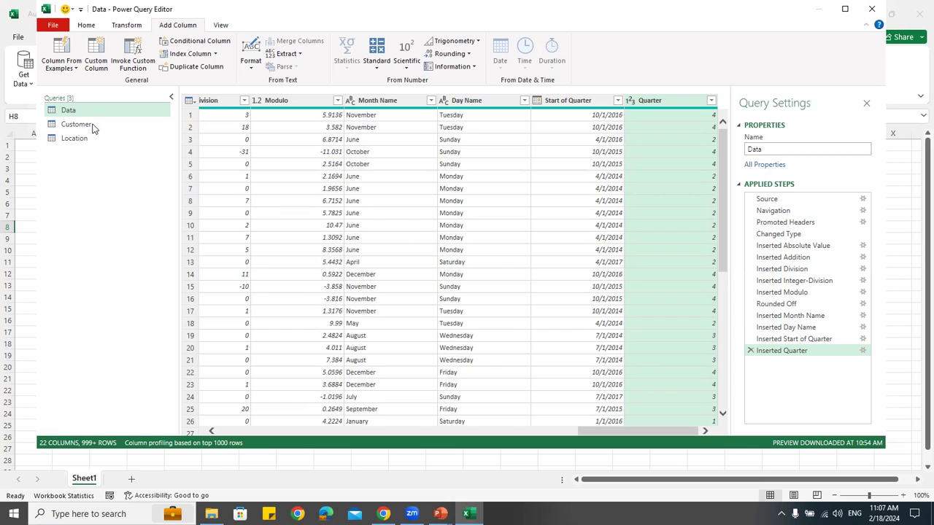
# Duplicate the Data query and look through the copy's columns to the table's end and back
pyautogui.rightClick(68, 112)
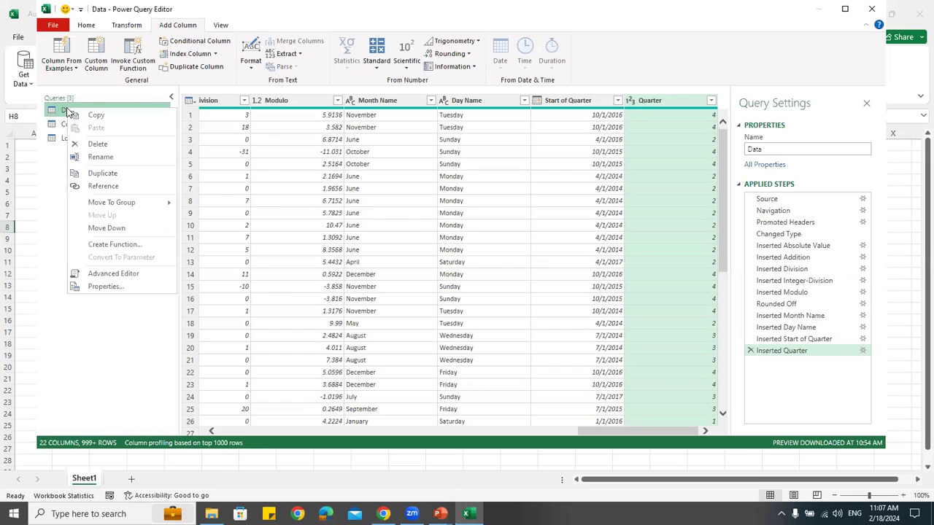
pyautogui.click(121, 176)
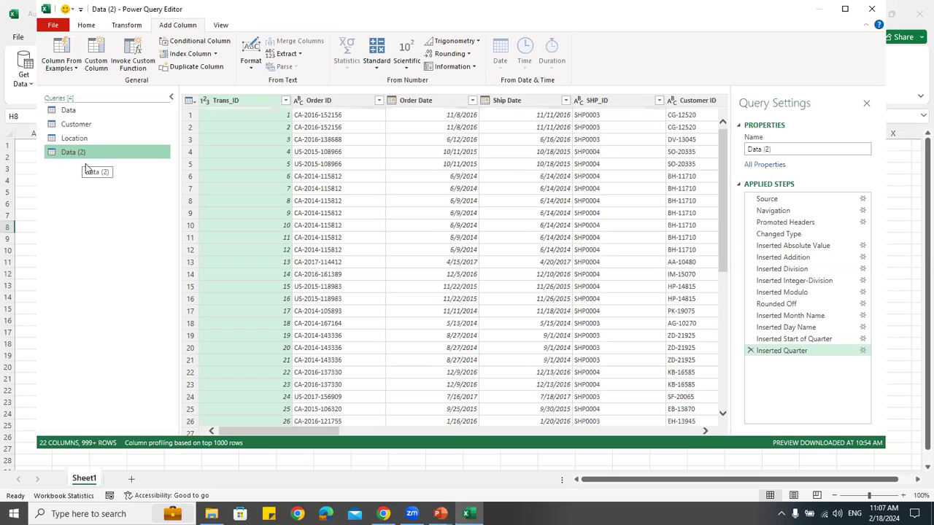
pyautogui.moveTo(333, 431); pyautogui.dragTo(744, 431)
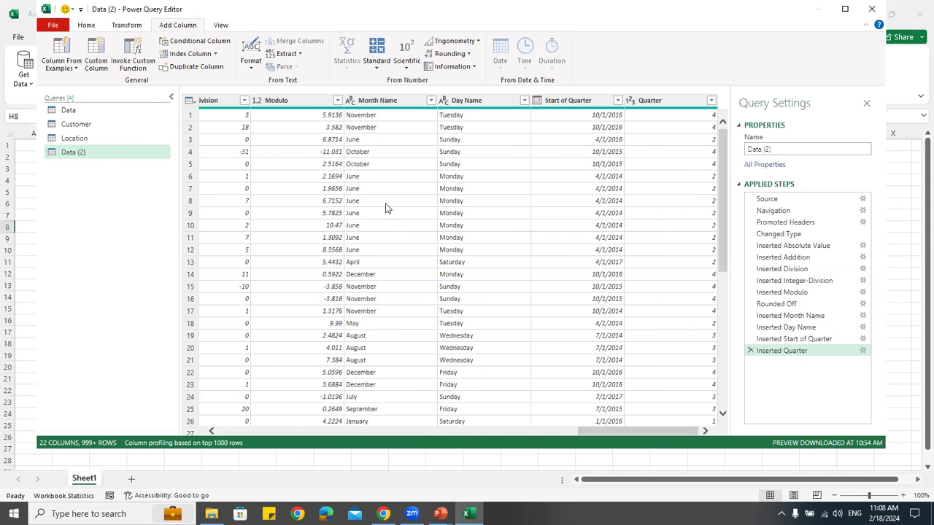
pyautogui.moveTo(591, 431); pyautogui.dragTo(214, 432)
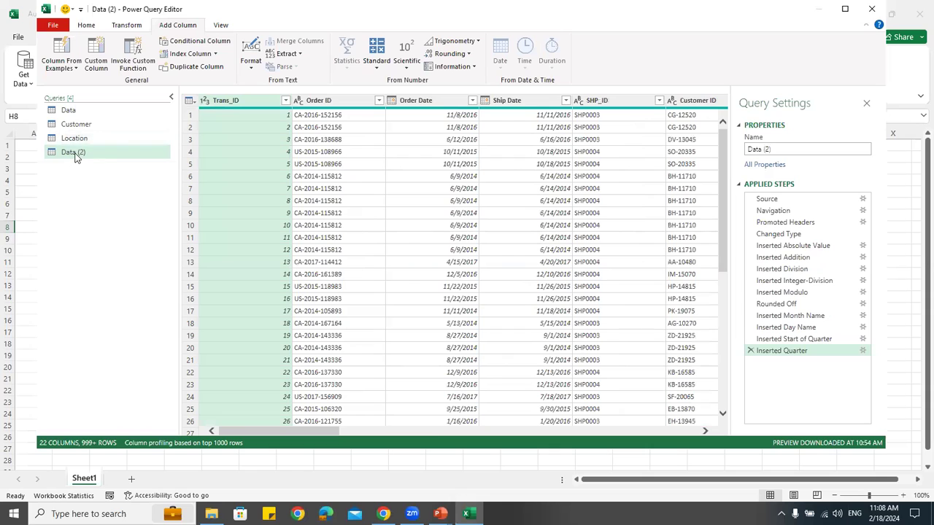
# Start an advanced Group By on the duplicated query with SHP_ID as the first grouping column
pyautogui.click(91, 26)
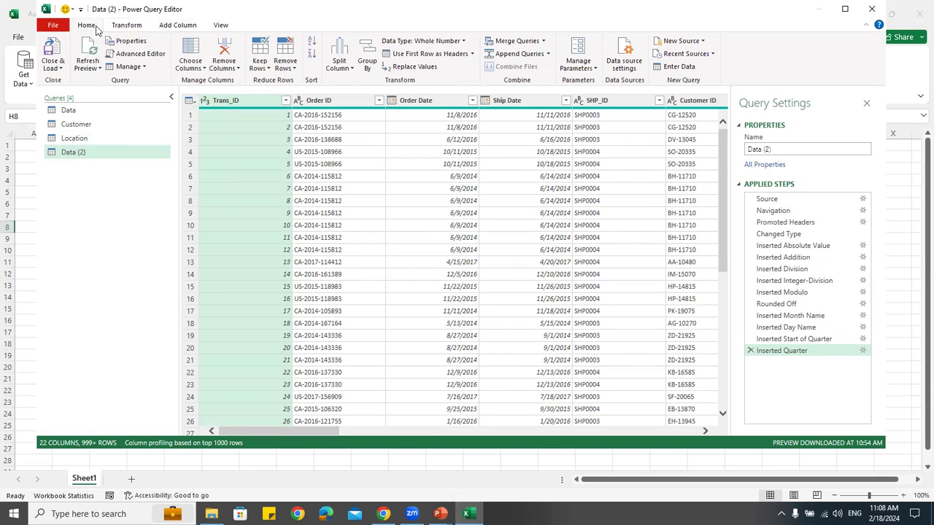
pyautogui.click(367, 60)
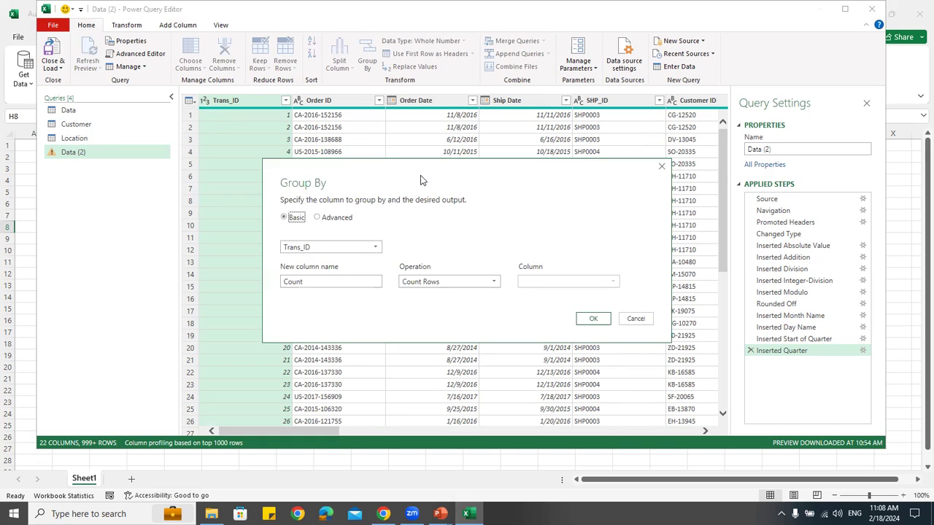
pyautogui.click(315, 184)
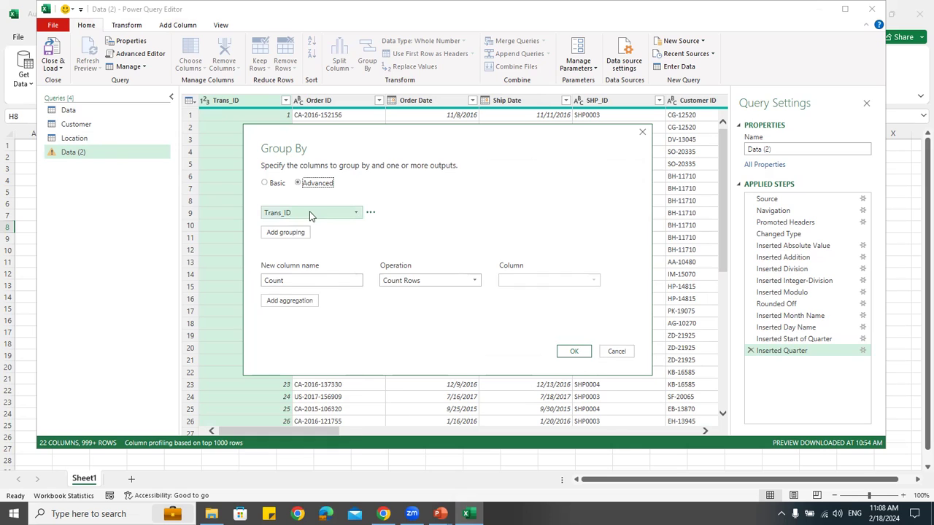
pyautogui.click(309, 213)
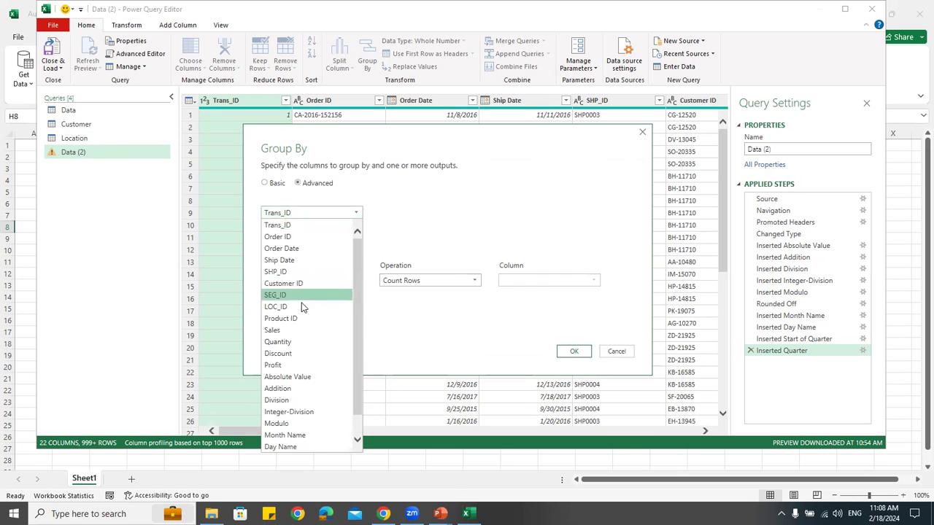
pyautogui.scroll(-1, 296, 428)
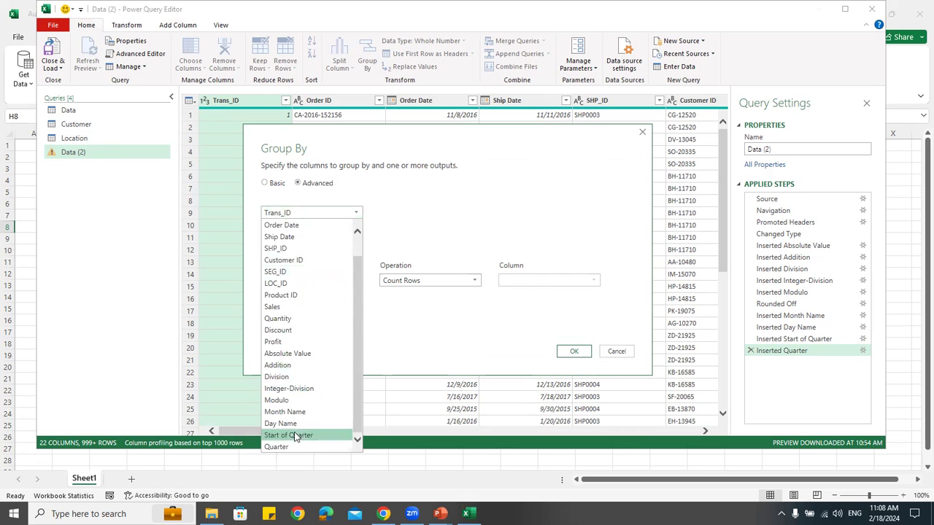
pyautogui.scroll(1, 301, 330)
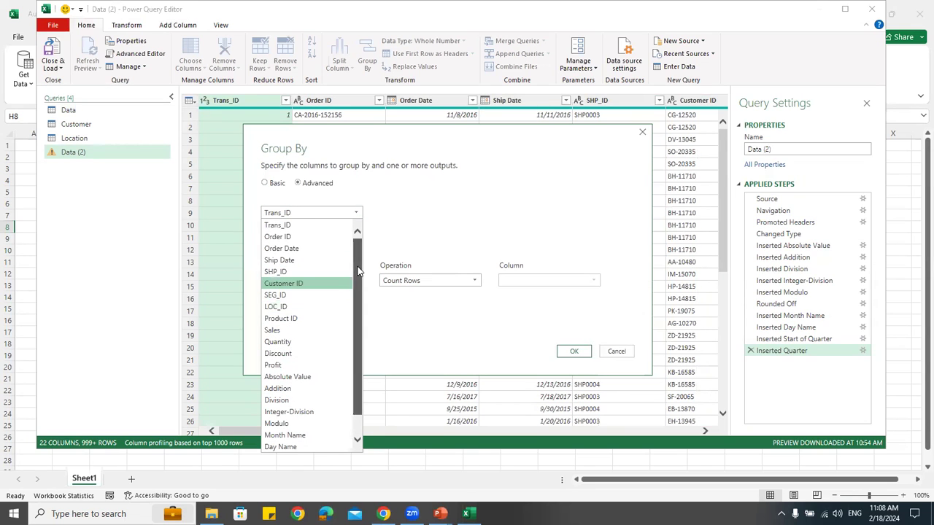
pyautogui.scroll(-1, 358, 292)
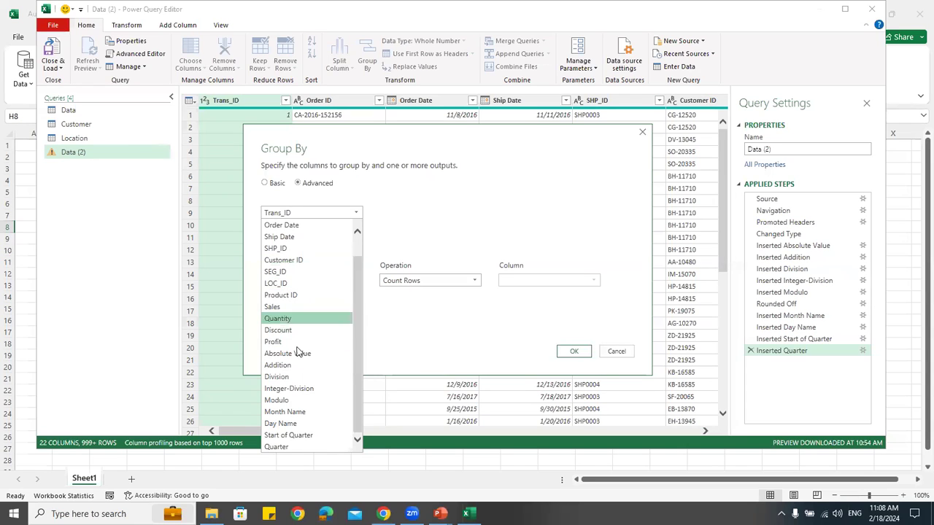
pyautogui.click(289, 248)
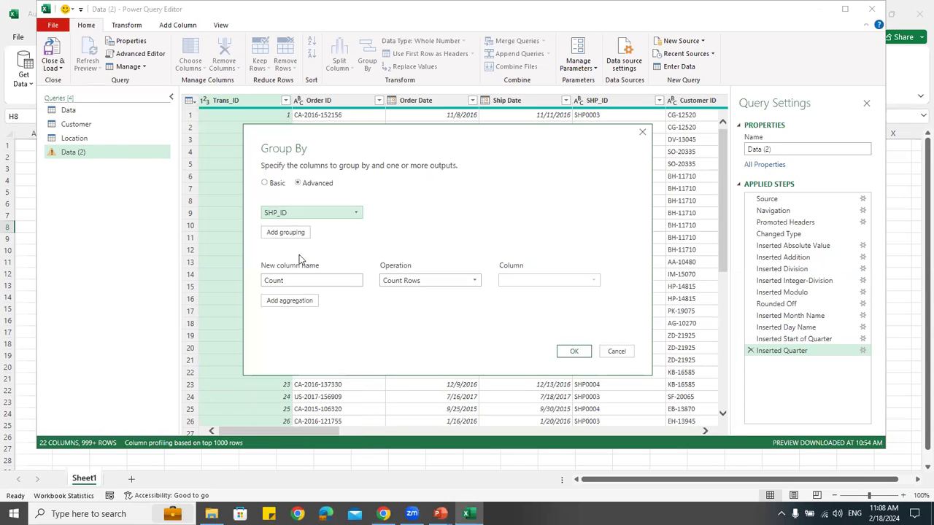
# Add SEG_ID as the second grouping column
pyautogui.click(292, 233)
pyautogui.click(289, 232)
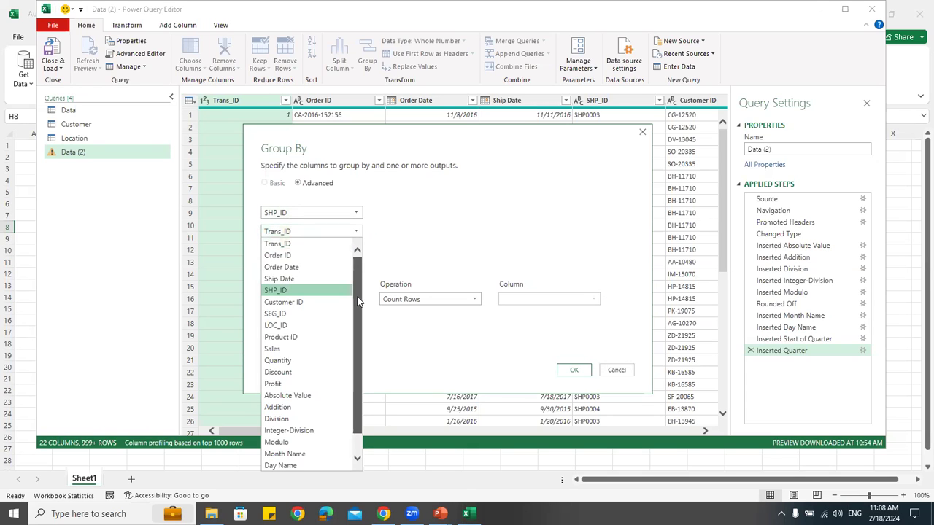
pyautogui.scroll(-2, 358, 302)
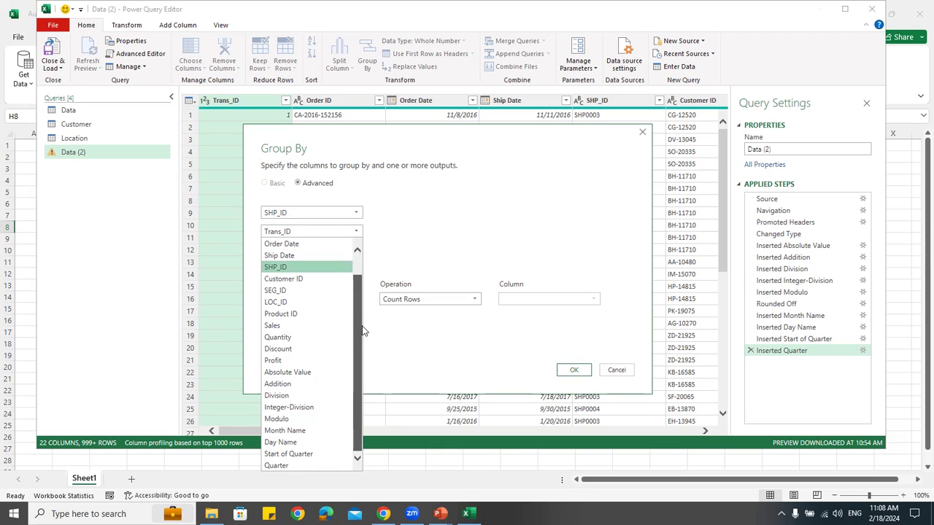
pyautogui.click(286, 290)
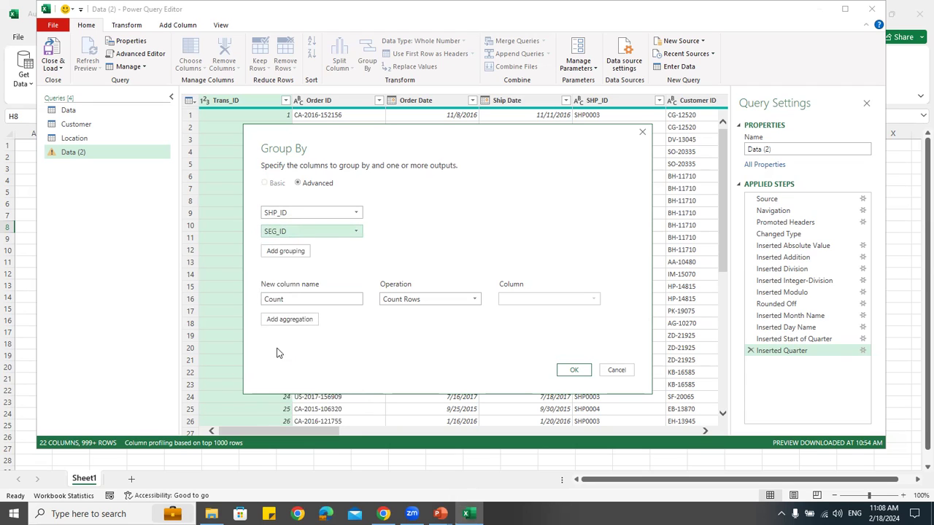
# Add another aggregation row and define the first aggregation as the Sum of Sales, named TotalSales
pyautogui.click(286, 320)
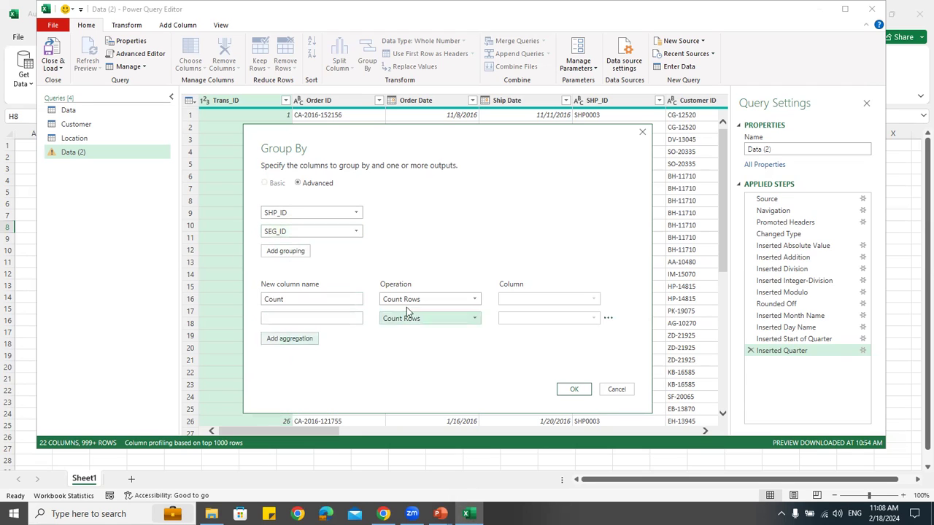
pyautogui.click(446, 300)
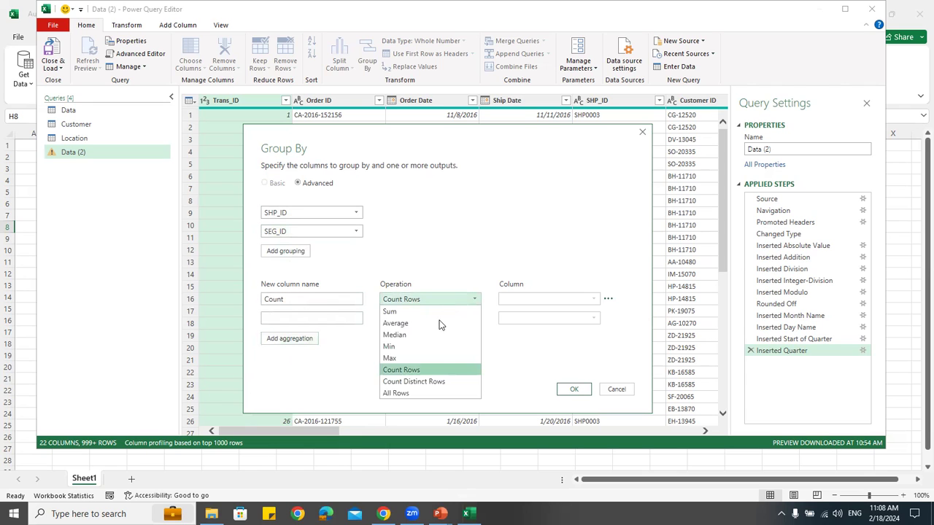
pyautogui.click(394, 312)
pyautogui.click(549, 299)
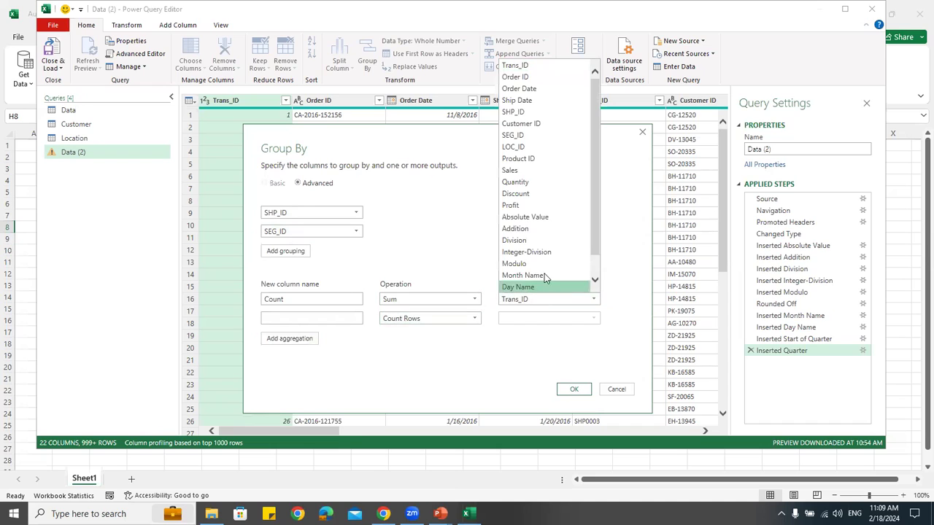
pyautogui.click(511, 170)
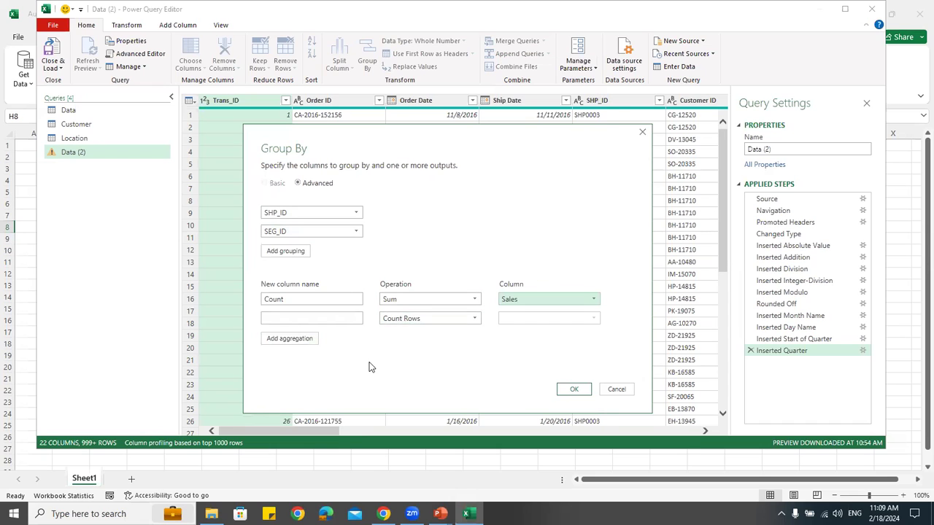
pyautogui.doubleClick(306, 299)
pyautogui.write('TotalSales')
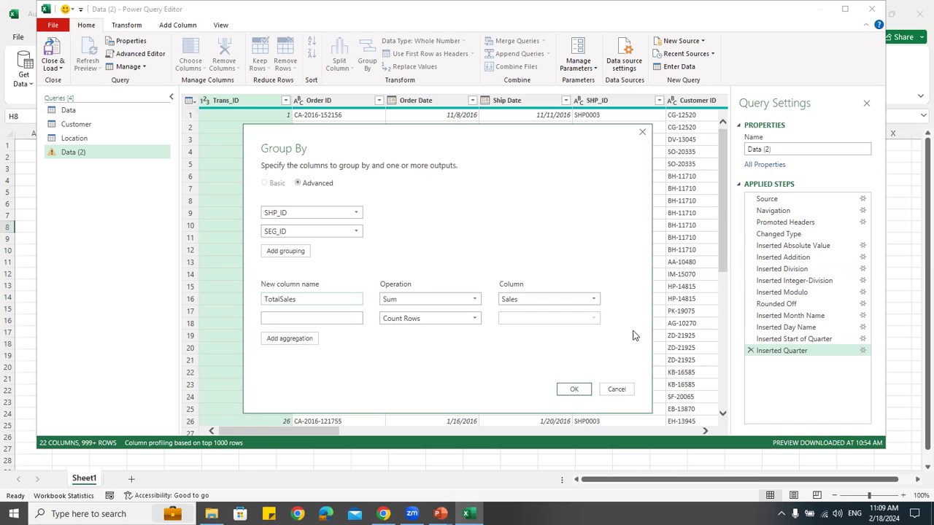
# Delete the empty second aggregation and apply the grouping
pyautogui.click(607, 319)
pyautogui.click(620, 332)
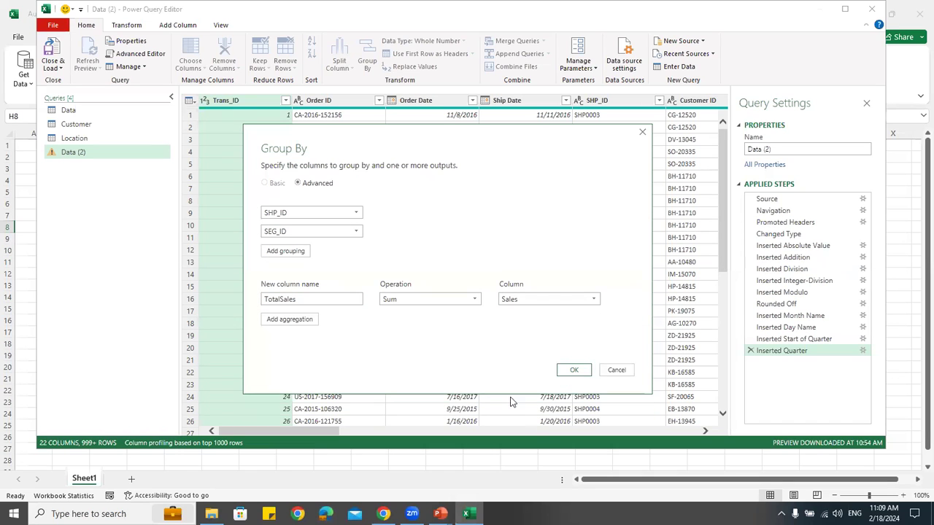
pyautogui.click(574, 370)
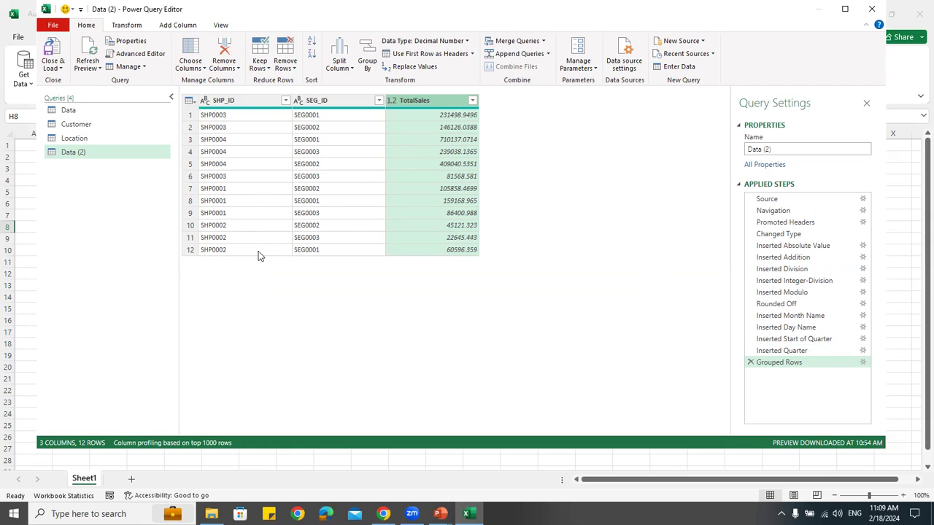
# Pivot the SEG_ID column using TotalSales as the values column
pyautogui.click(334, 163)
pyautogui.click(132, 26)
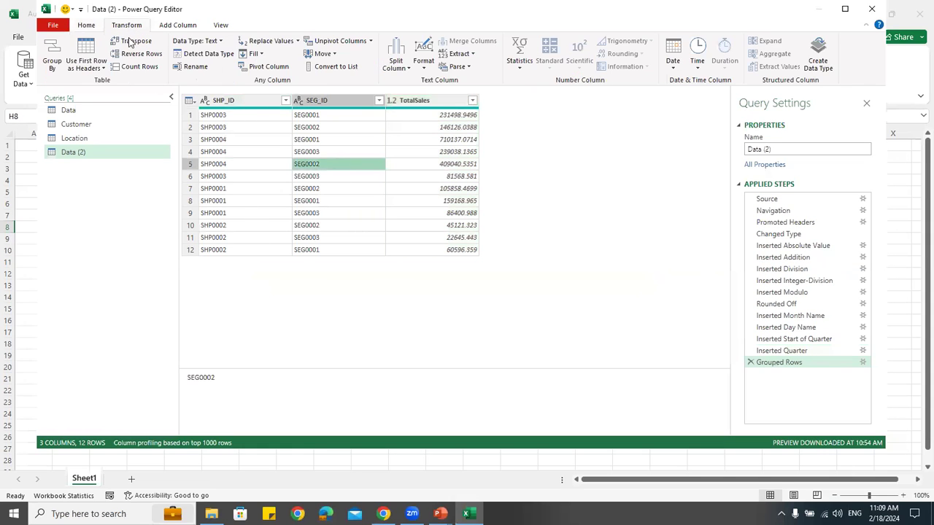
pyautogui.click(270, 66)
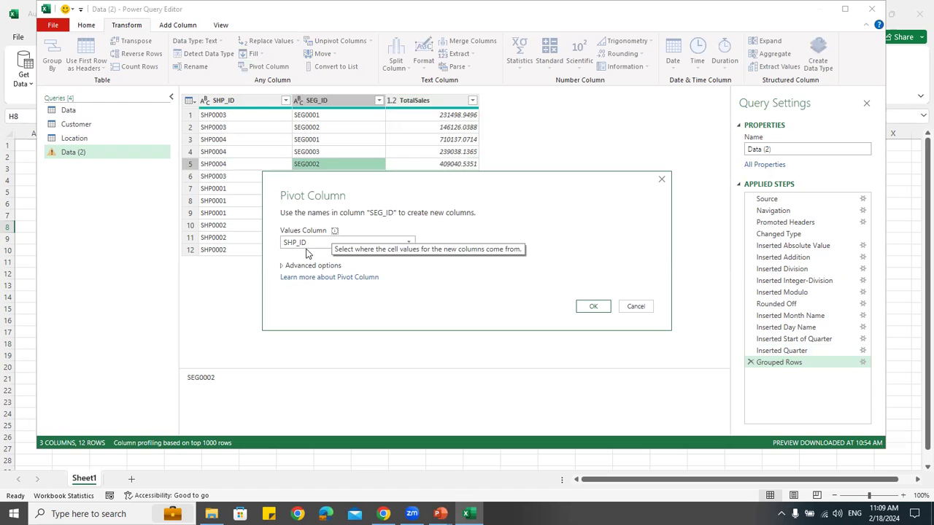
pyautogui.click(306, 245)
pyautogui.click(310, 267)
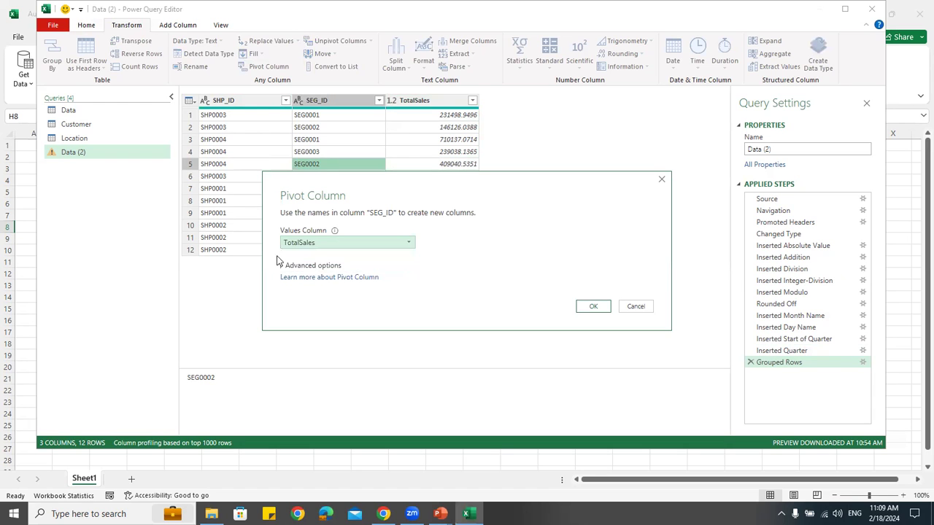
pyautogui.click(595, 307)
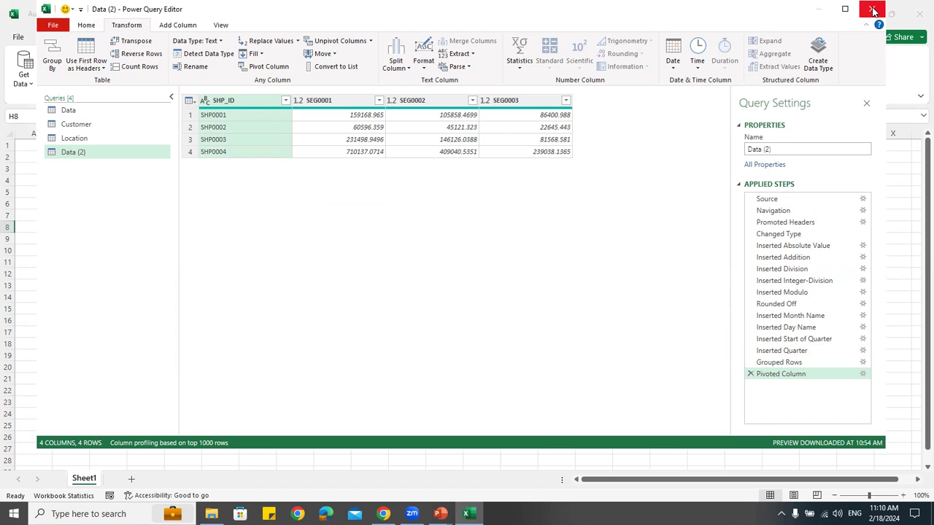
# Close the query editor and load the queries to the workbook as tables on new worksheets
pyautogui.click(86, 25)
pyautogui.click(54, 68)
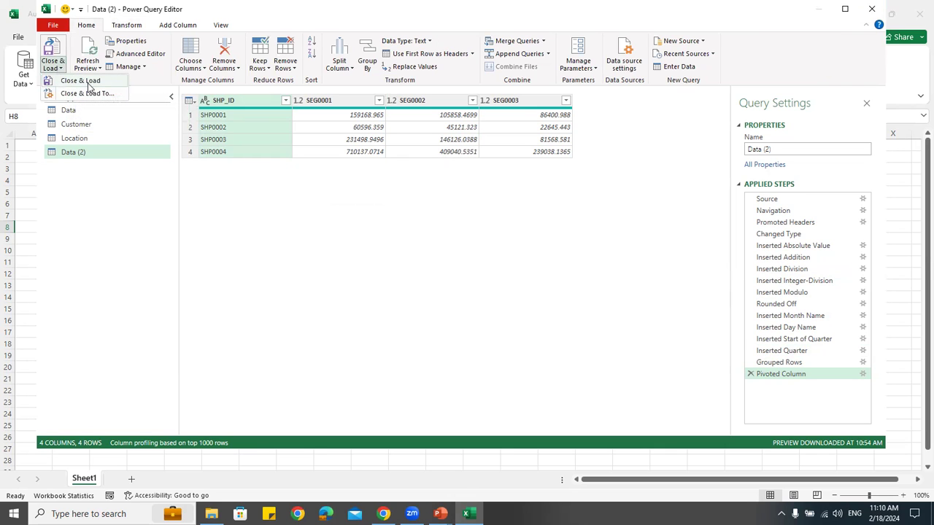
pyautogui.click(88, 94)
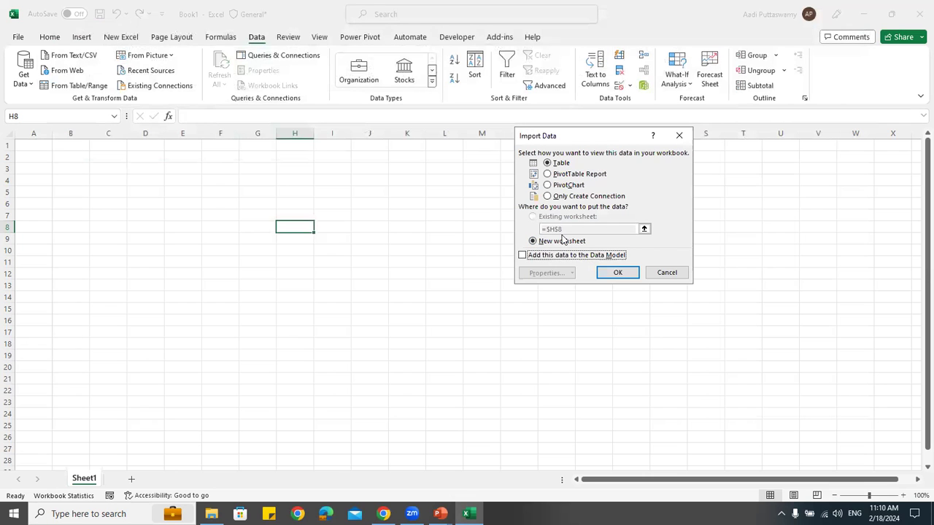
pyautogui.click(617, 272)
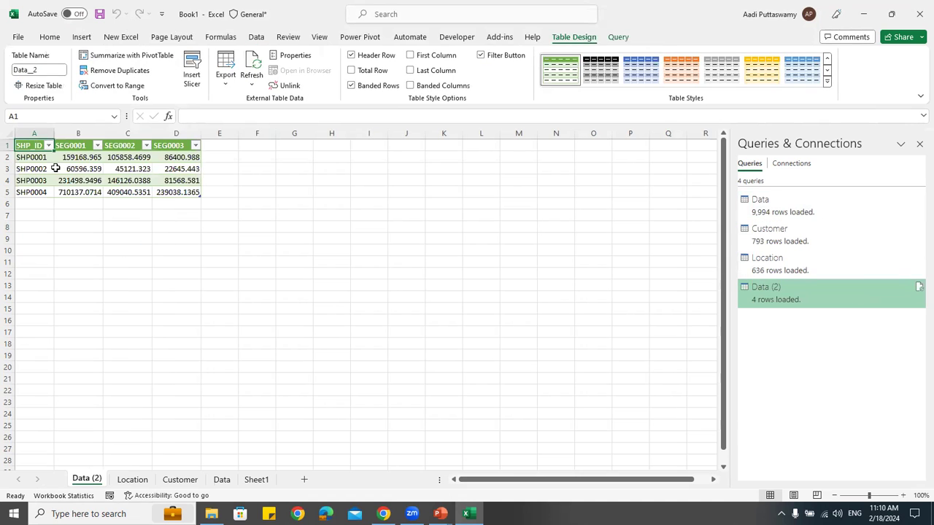
# Review the pivoted results in the Data (2) sheet and view the loaded Location and Customer sheets
pyautogui.moveTo(36, 158); pyautogui.dragTo(171, 192)
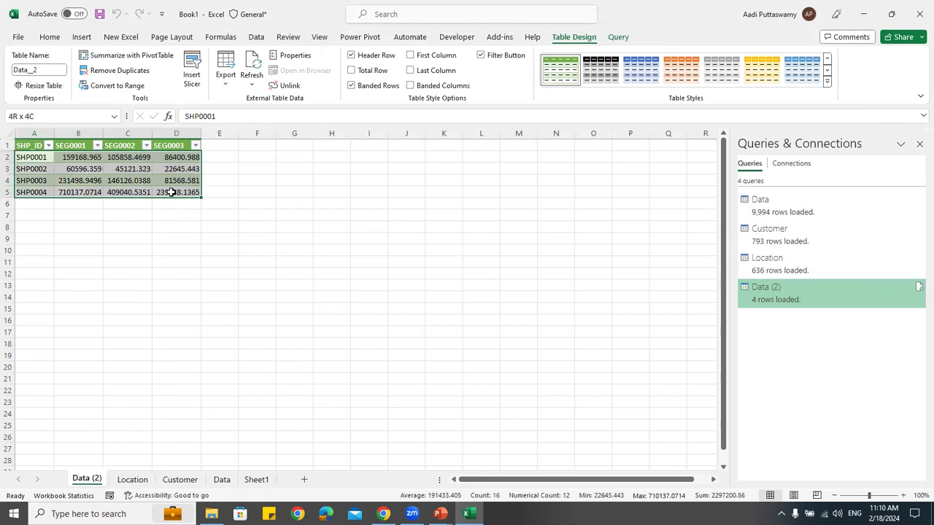
pyautogui.click(175, 271)
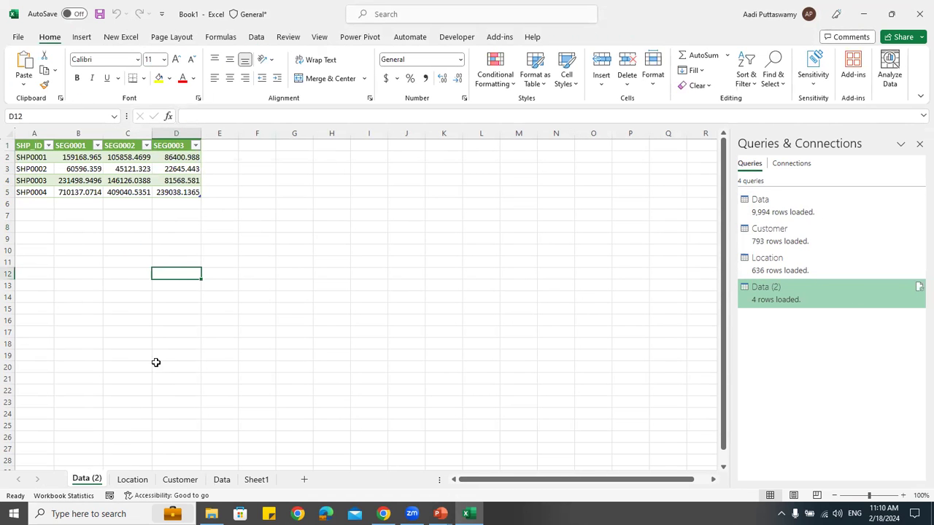
pyautogui.click(140, 481)
pyautogui.click(180, 480)
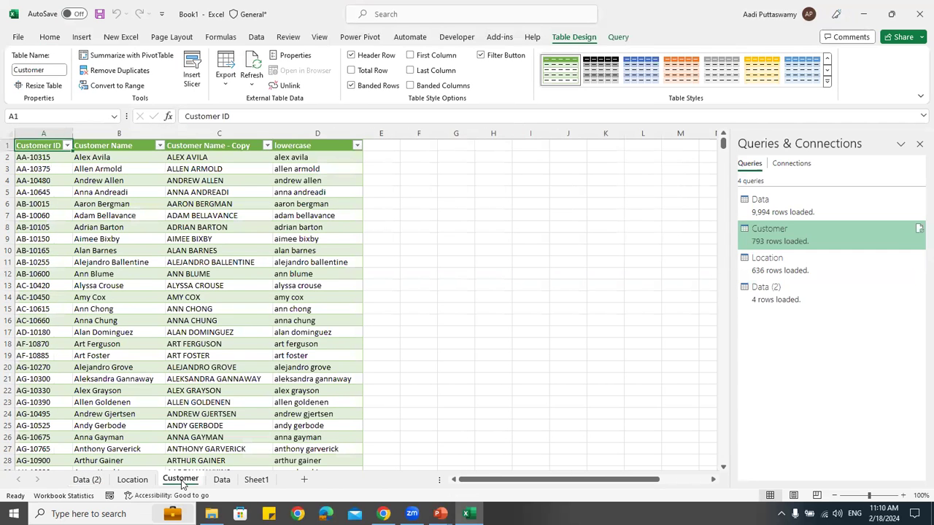
# Review the uppercase and lowercase name columns in the Customer sheet and the added calculation and date columns in the Data sheet
pyautogui.moveTo(197, 157); pyautogui.dragTo(322, 410)
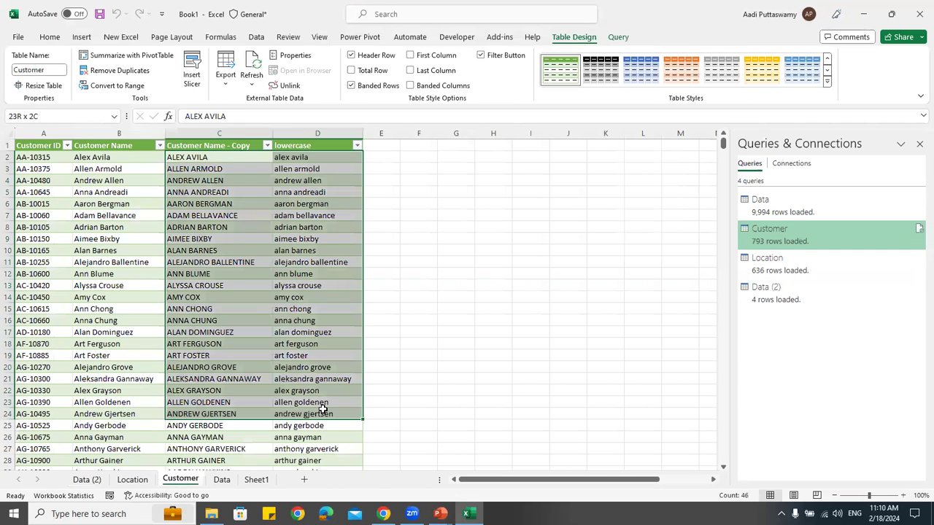
pyautogui.click(222, 480)
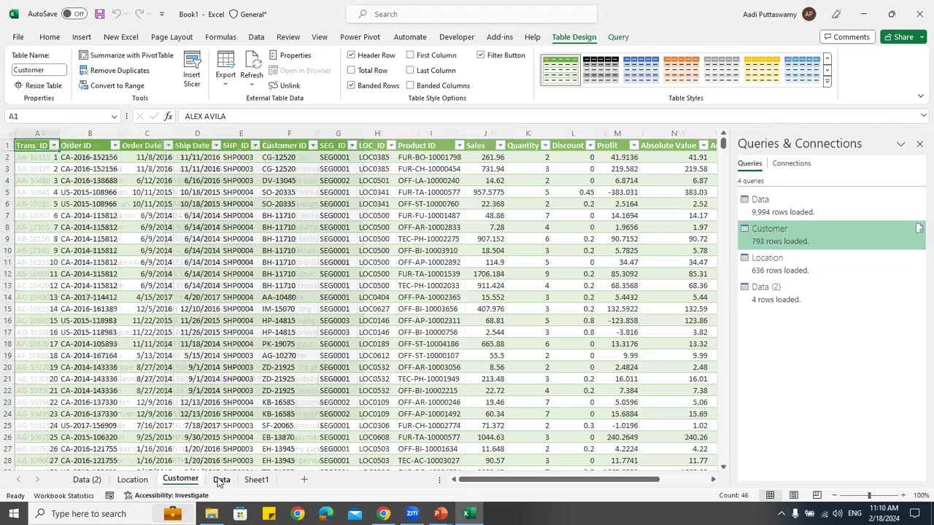
pyautogui.moveTo(482, 480); pyautogui.dragTo(577, 480)
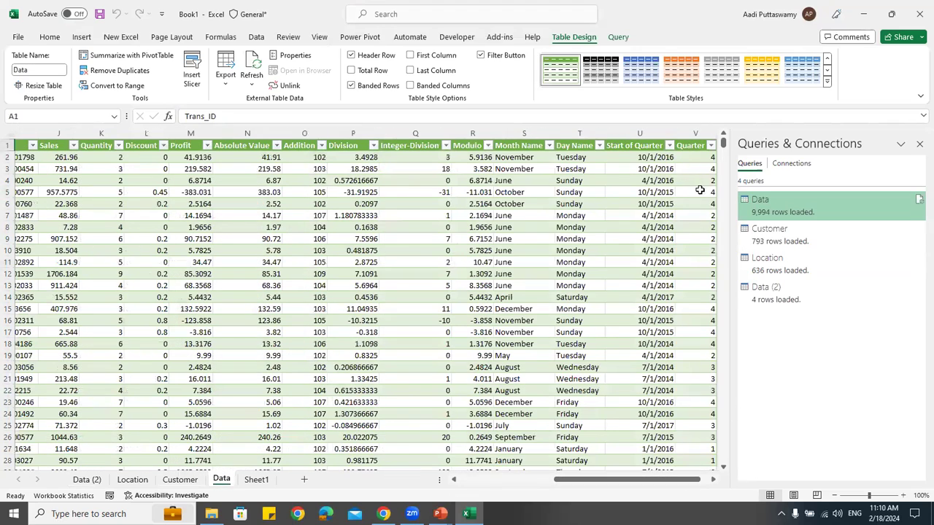
pyautogui.click(713, 480)
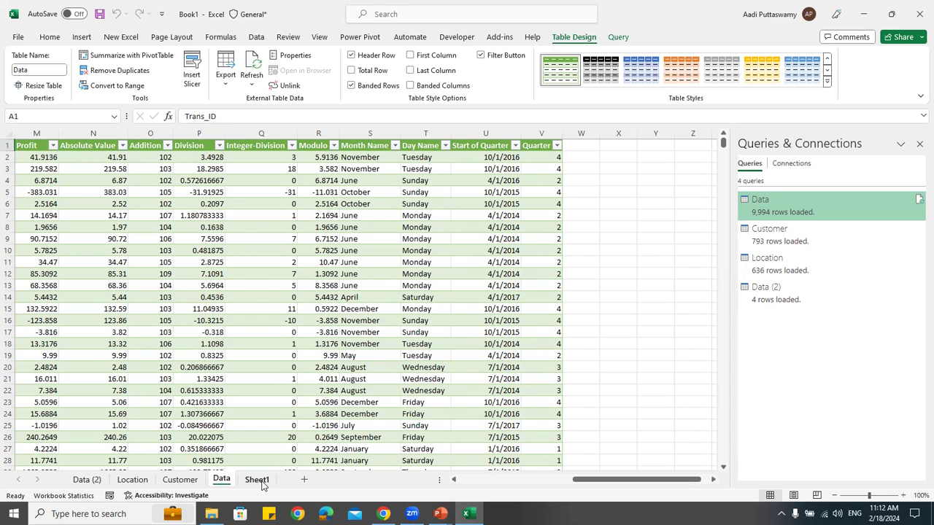
# Start importing data from the Microsoft Access database file Raw Data Access.accdb
pyautogui.click(182, 284)
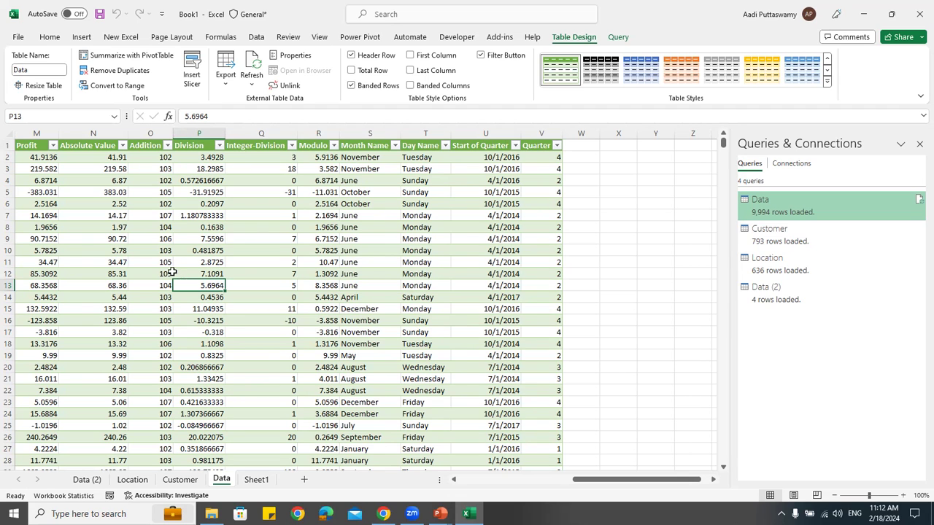
pyautogui.click(256, 38)
pyautogui.click(24, 69)
pyautogui.moveTo(63, 130)
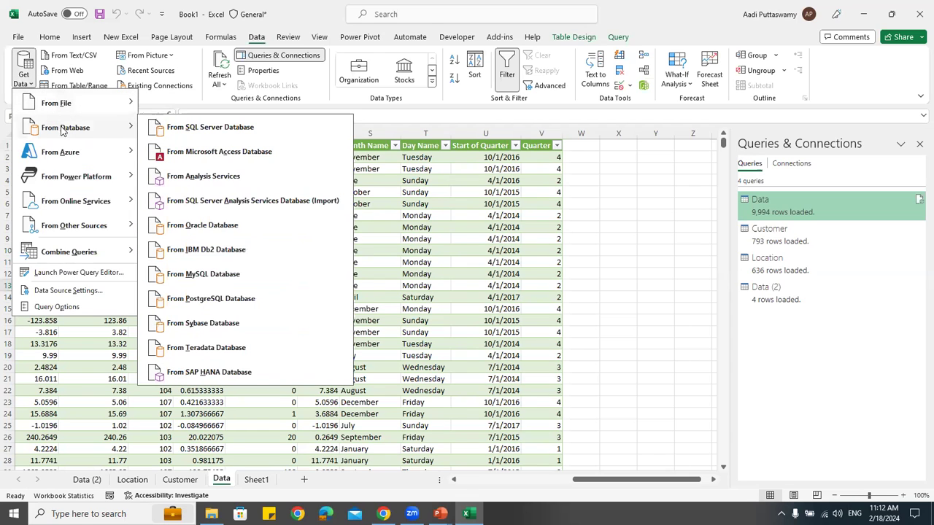
pyautogui.click(199, 155)
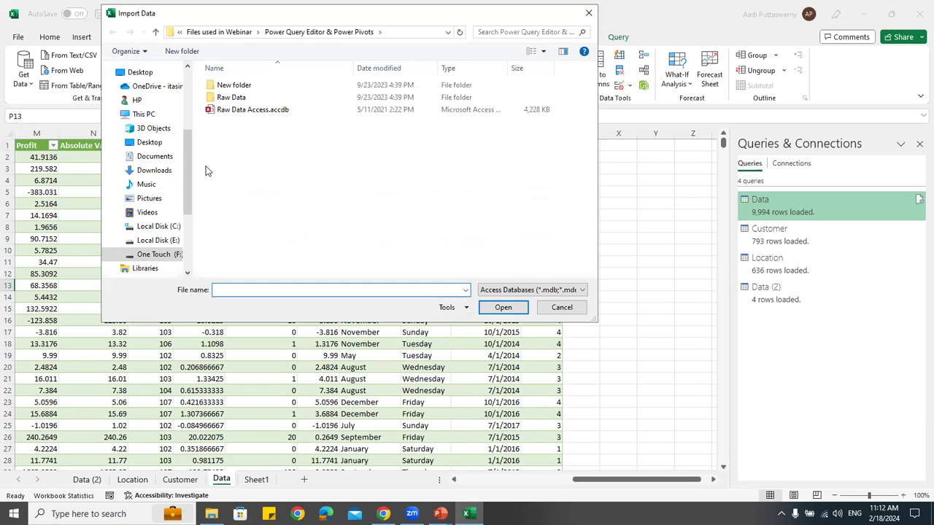
pyautogui.click(252, 111)
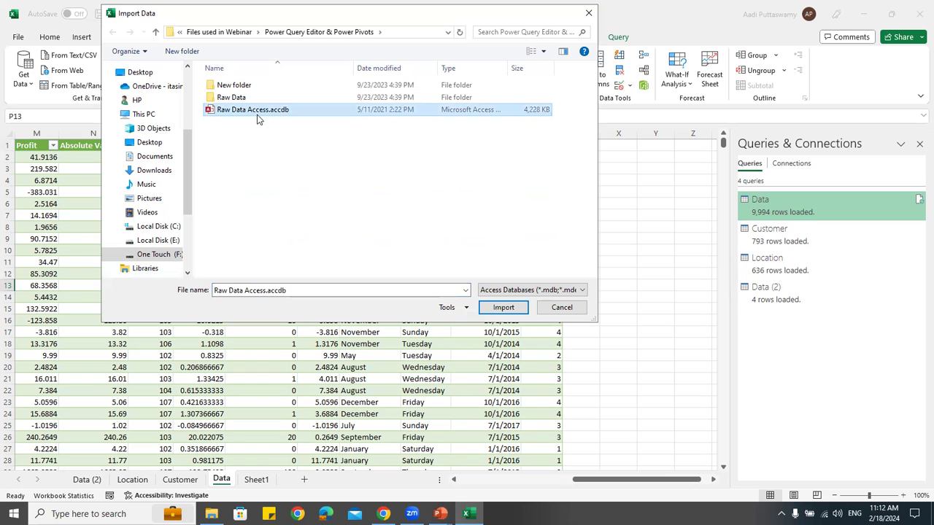
pyautogui.click(515, 309)
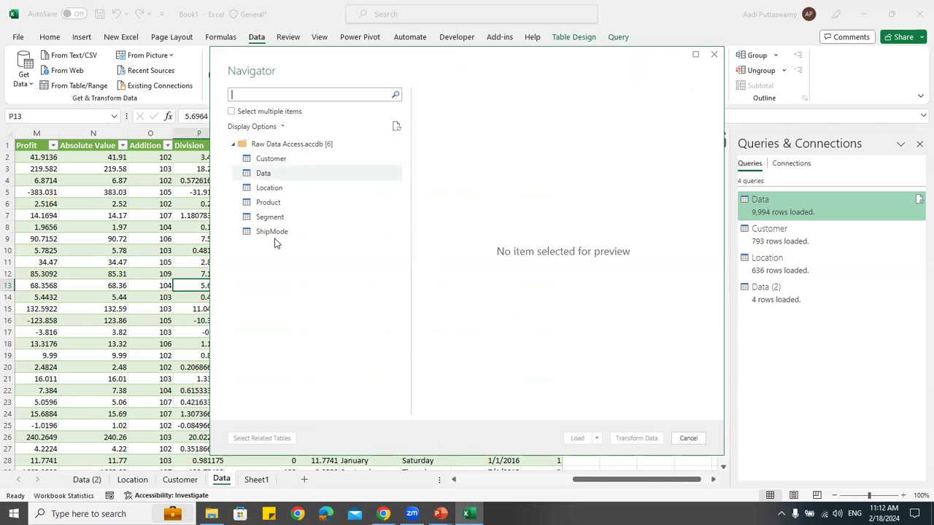
# Enable selection of multiple items and select the Product, Segment and ShipMode tables for import
pyautogui.click(268, 159)
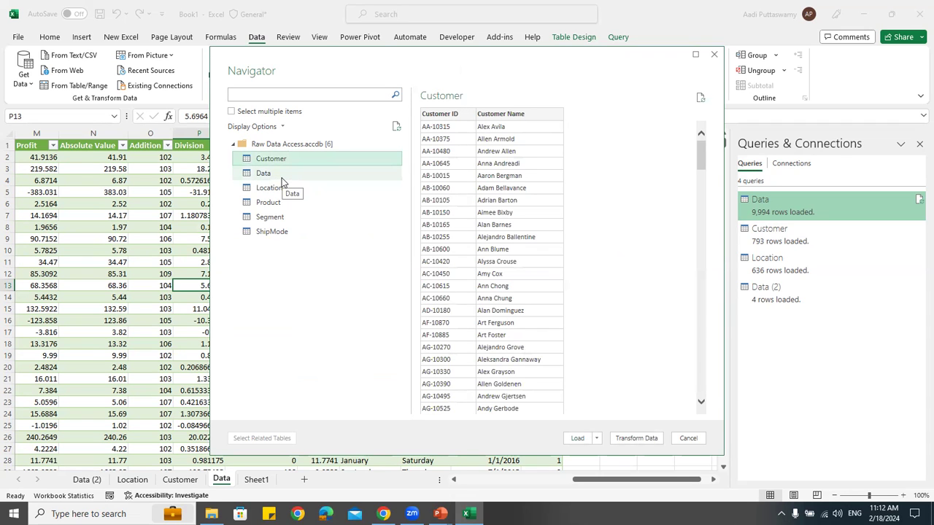
pyautogui.click(281, 204)
pyautogui.click(231, 111)
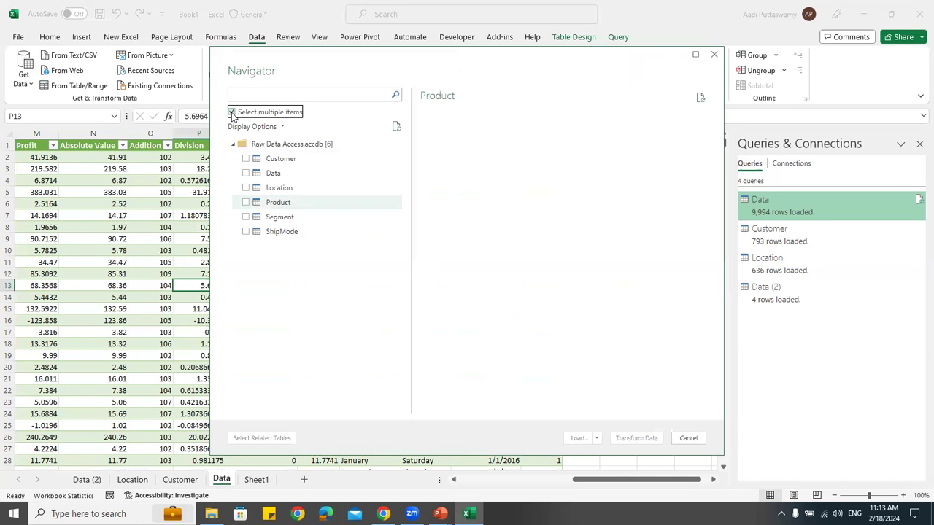
pyautogui.click(246, 202)
pyautogui.click(246, 217)
pyautogui.click(246, 231)
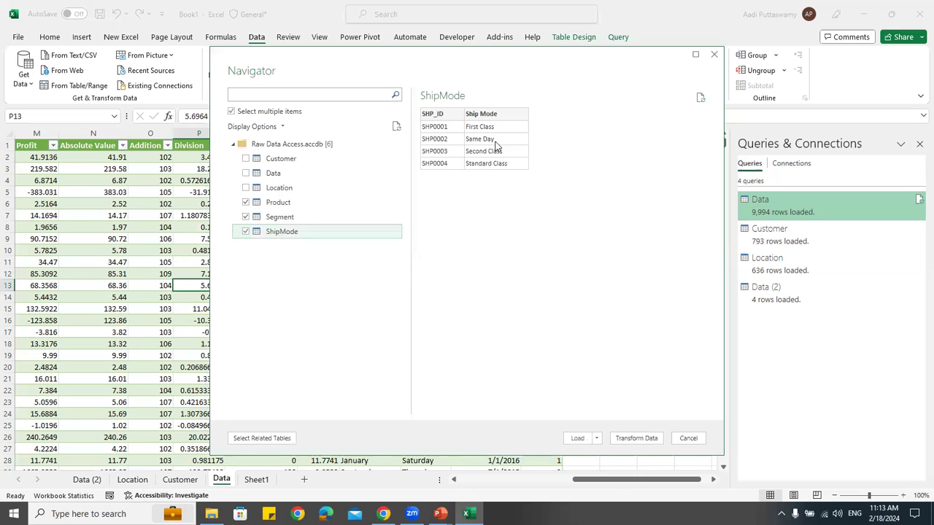
# Load the selected Access tables as tables on new worksheets and add them to the Data Model
pyautogui.click(597, 439)
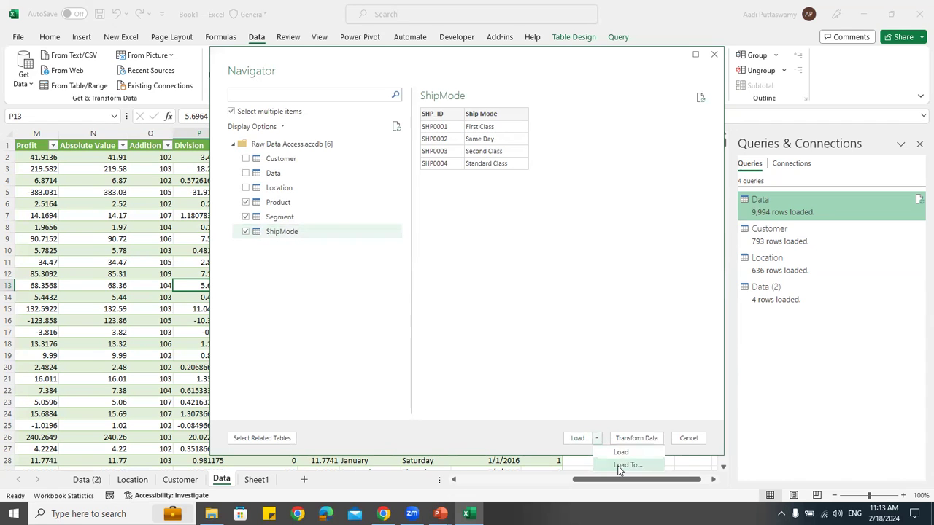
pyautogui.click(620, 465)
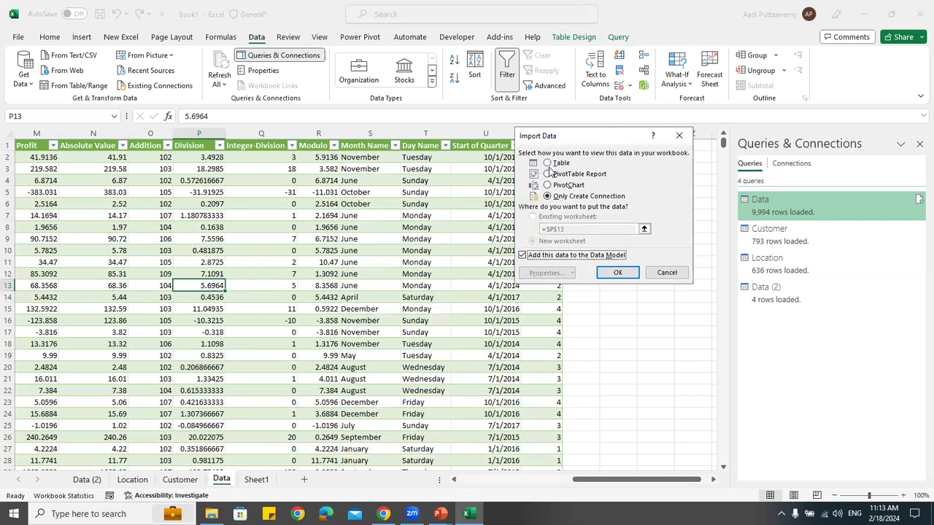
pyautogui.click(549, 165)
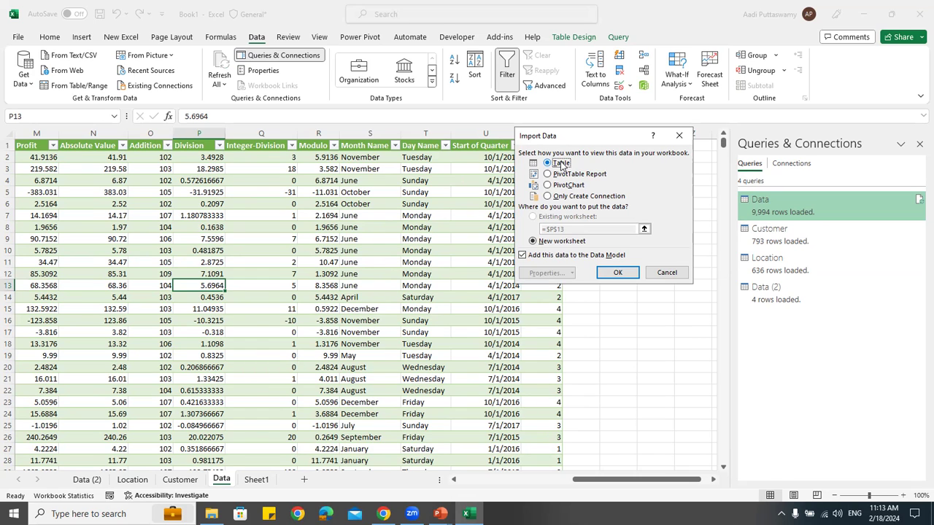
pyautogui.click(571, 197)
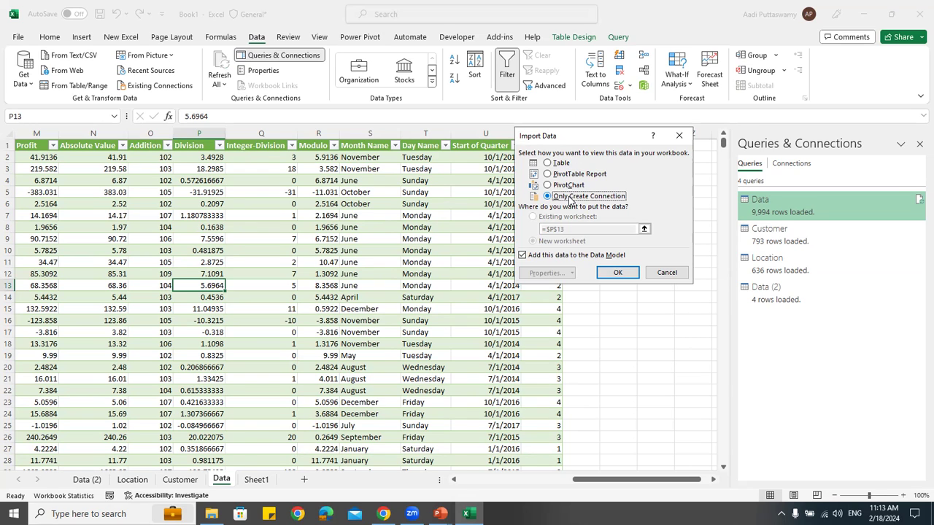
pyautogui.click(561, 164)
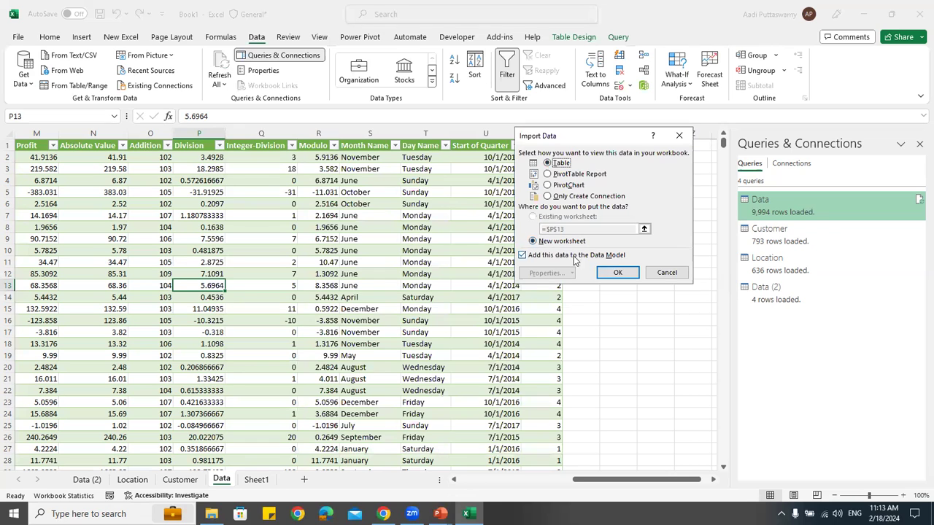
pyautogui.click(618, 273)
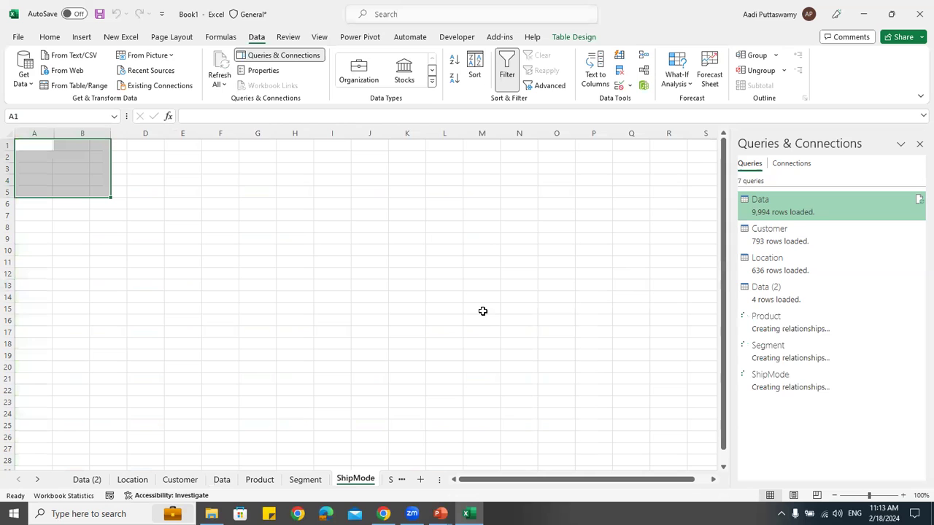
# View the loaded Product, Segment and ShipMode sheets
pyautogui.click(448, 330)
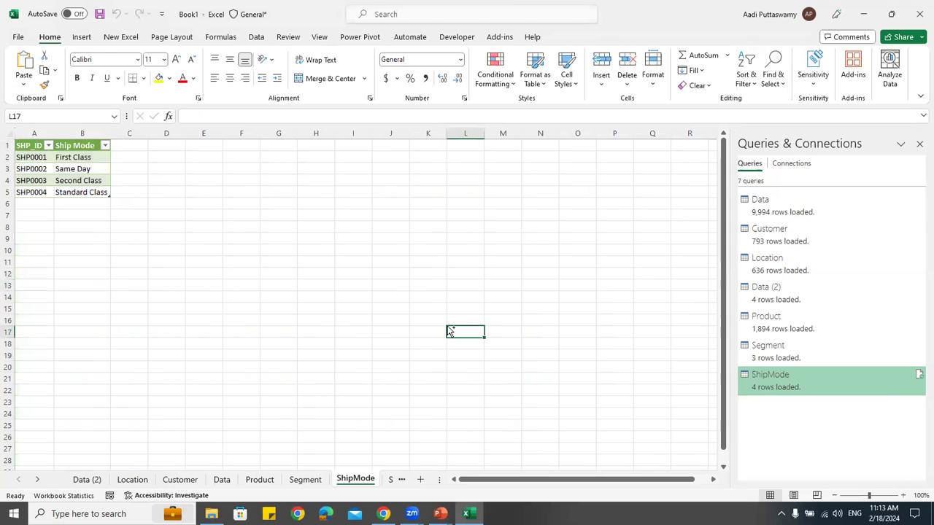
pyautogui.click(162, 180)
pyautogui.click(260, 479)
pyautogui.click(305, 479)
pyautogui.click(356, 479)
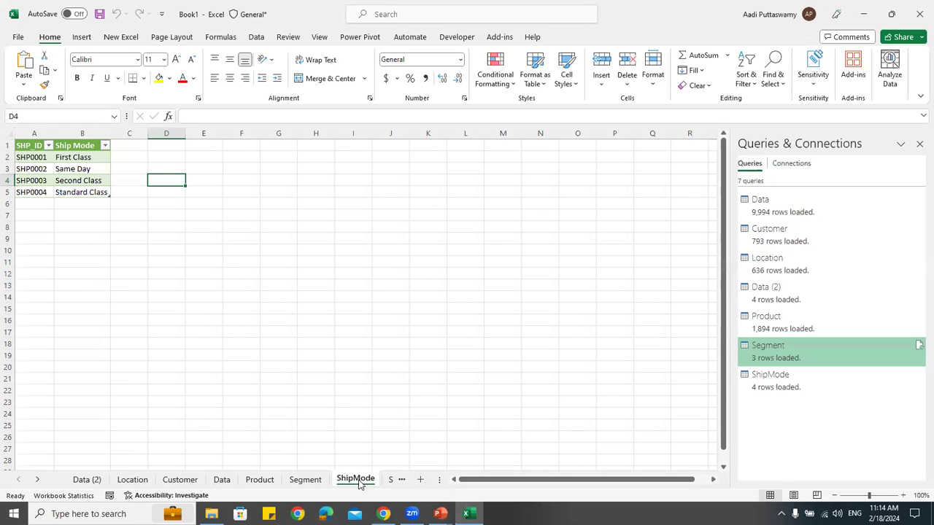
# Launch the Power Query Editor for the workbook's queries
pyautogui.click(266, 42)
pyautogui.click(31, 83)
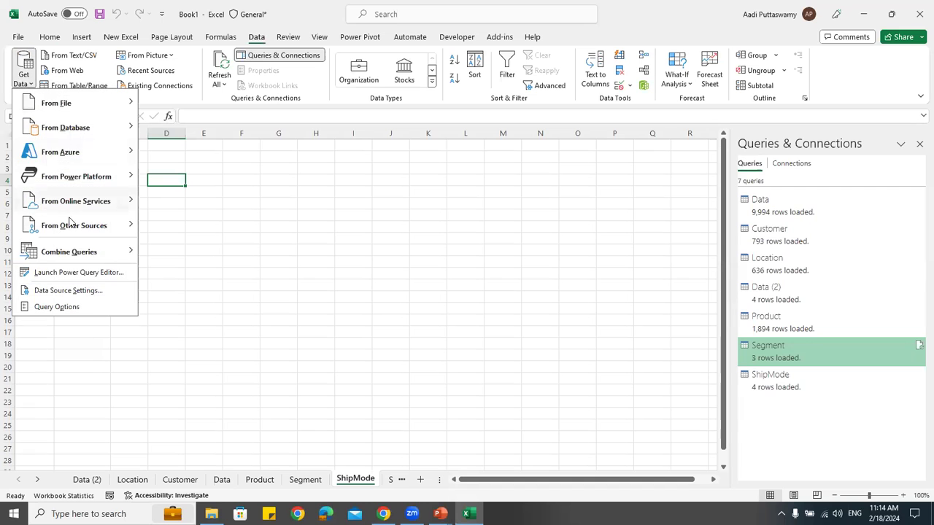
pyautogui.click(79, 273)
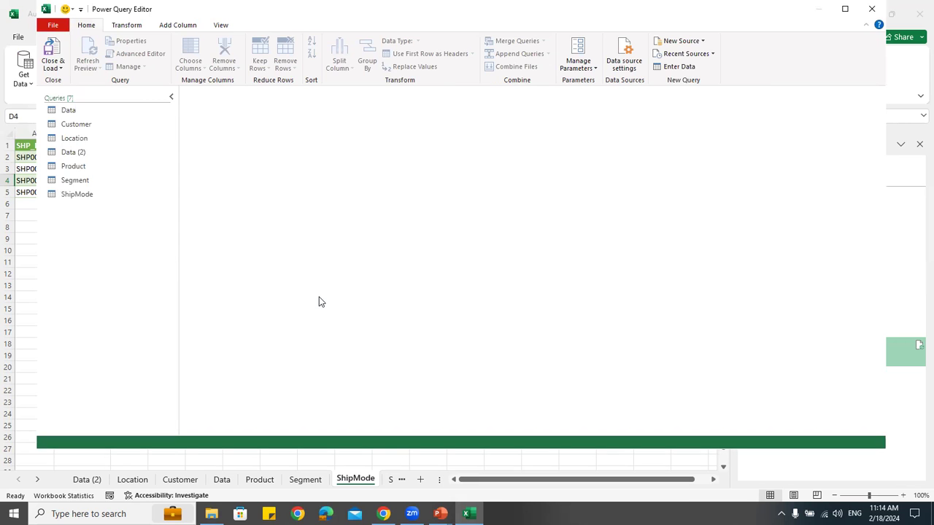
# Preview the imported Product, Segment and ShipMode queries along with the Customer query
pyautogui.click(73, 166)
pyautogui.click(79, 193)
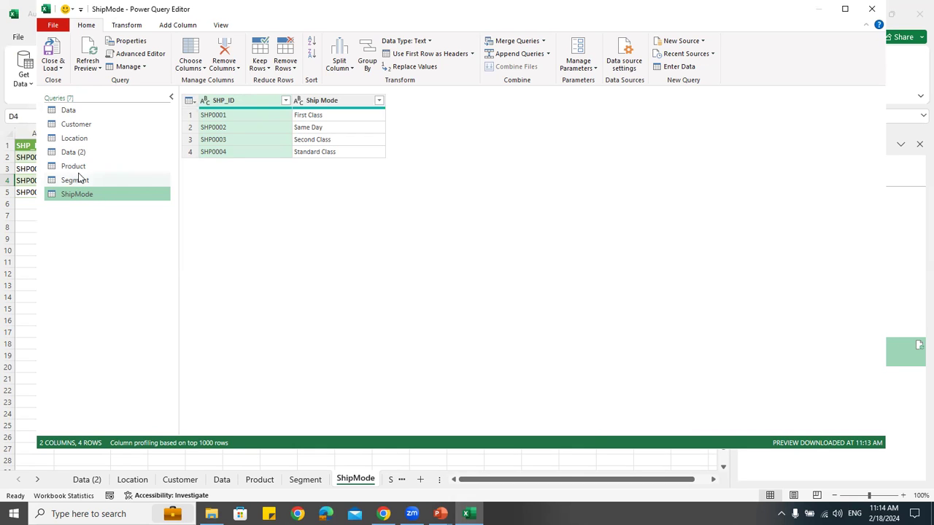
pyautogui.click(79, 165)
pyautogui.click(85, 180)
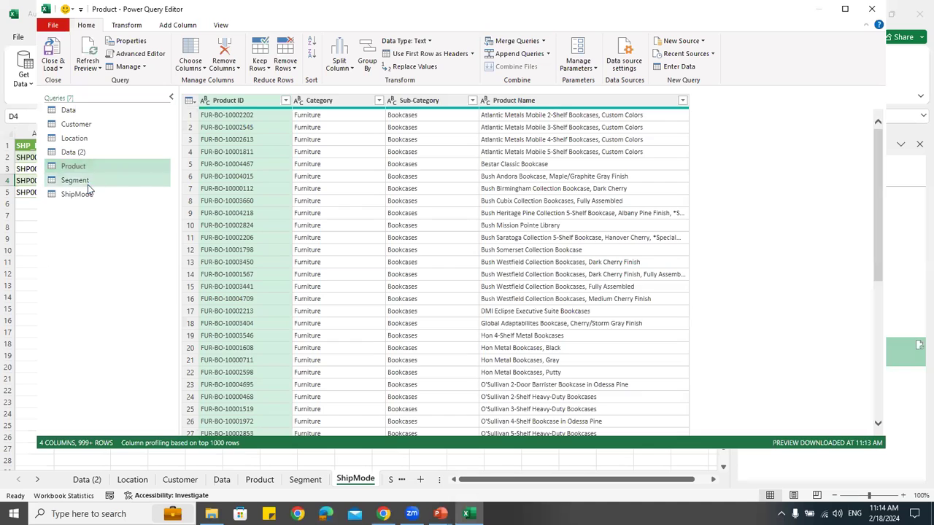
pyautogui.click(90, 195)
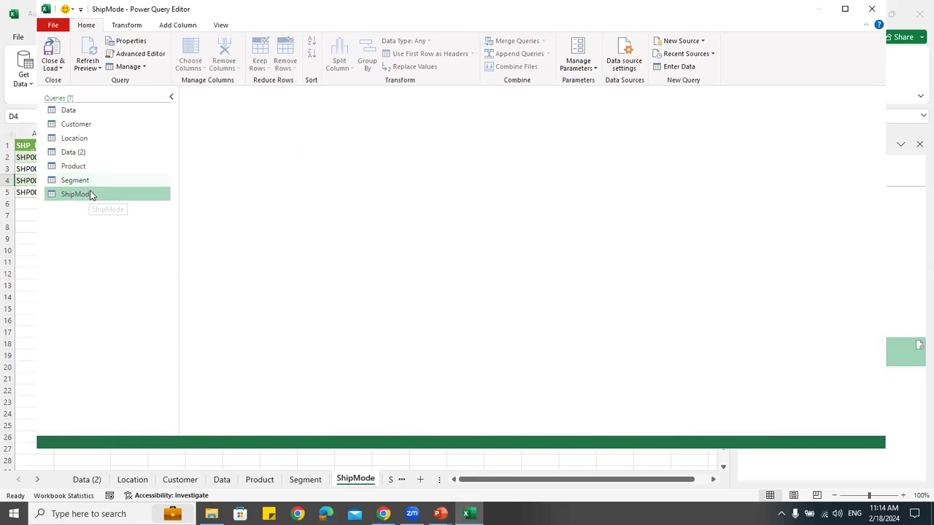
pyautogui.click(88, 125)
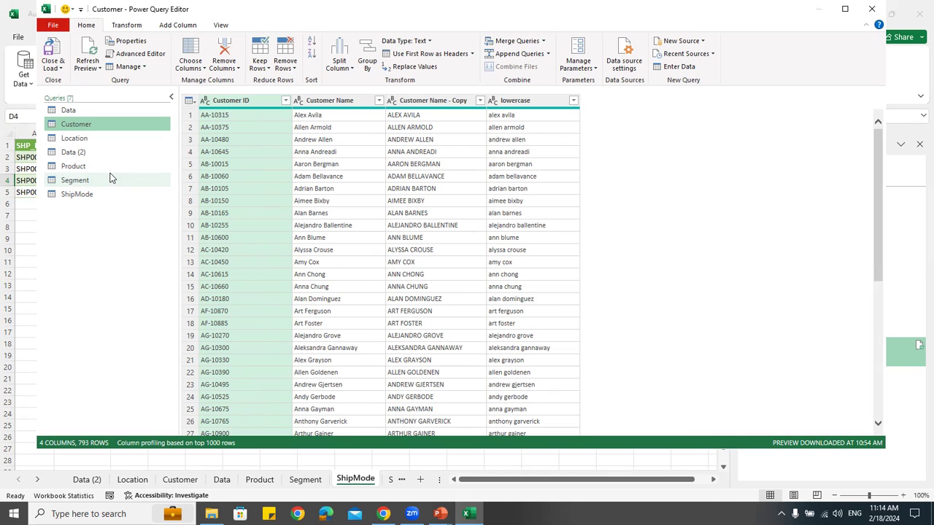
pyautogui.click(110, 180)
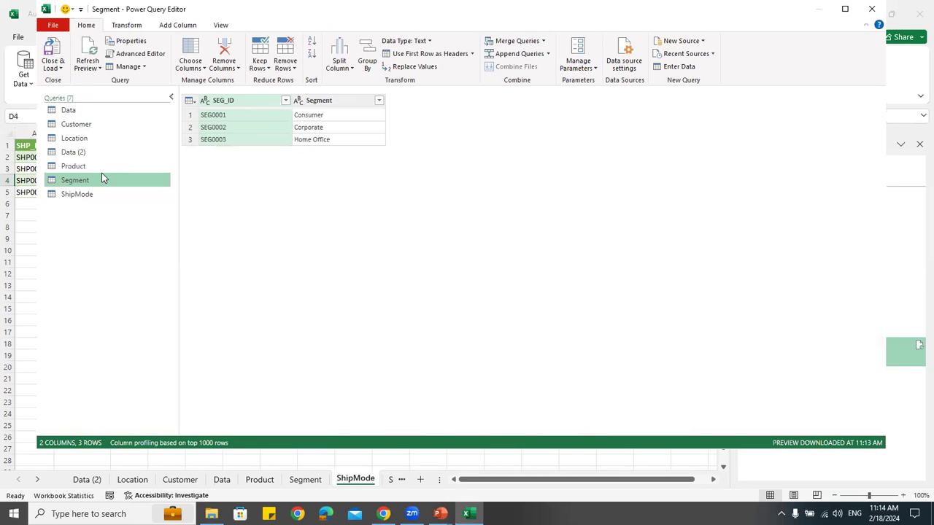
# Duplicate the Product ID column in the Product query
pyautogui.click(95, 168)
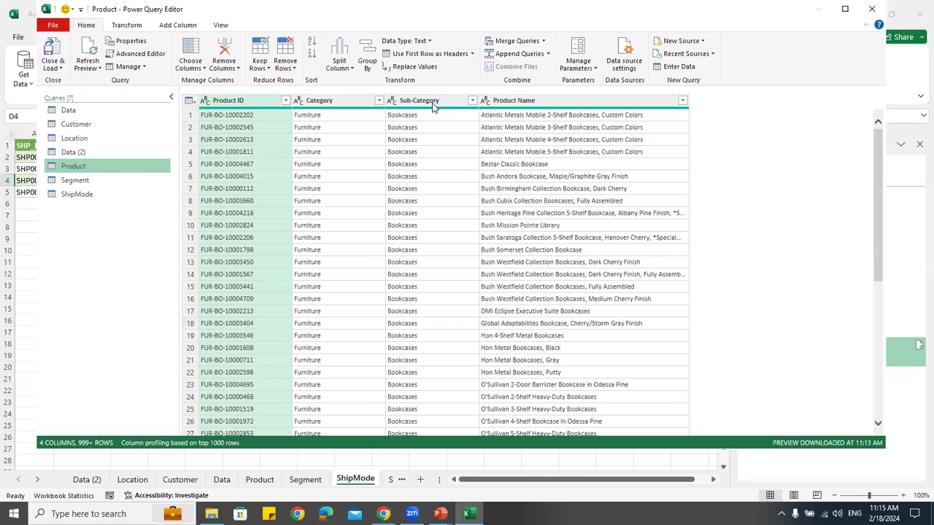
pyautogui.click(502, 102)
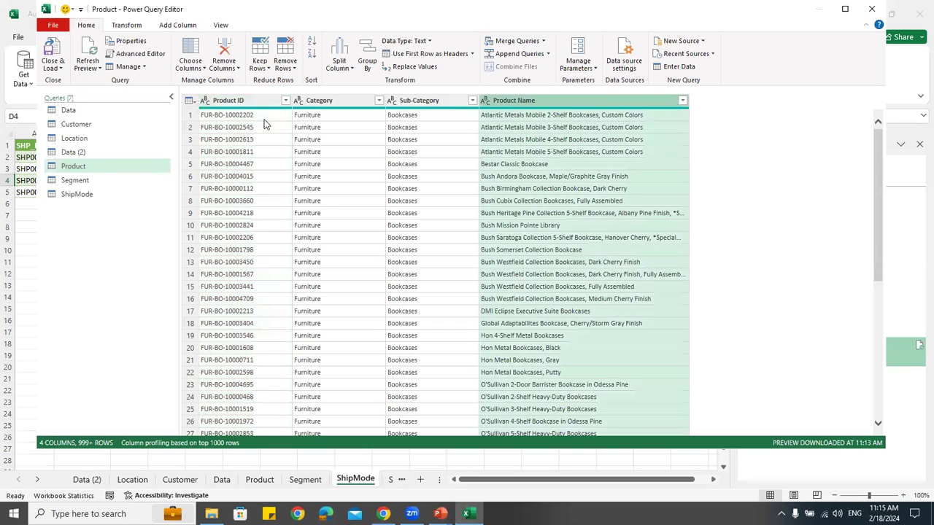
pyautogui.click(248, 103)
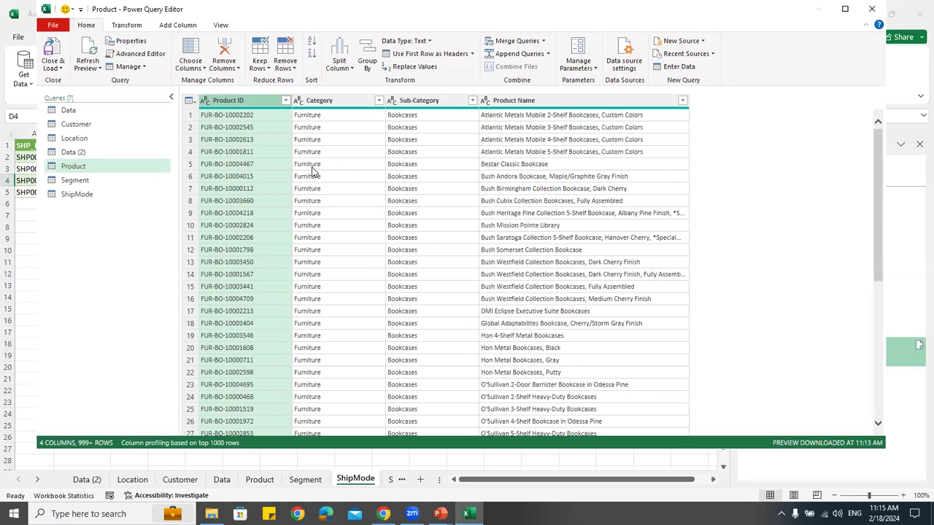
pyautogui.rightClick(230, 104)
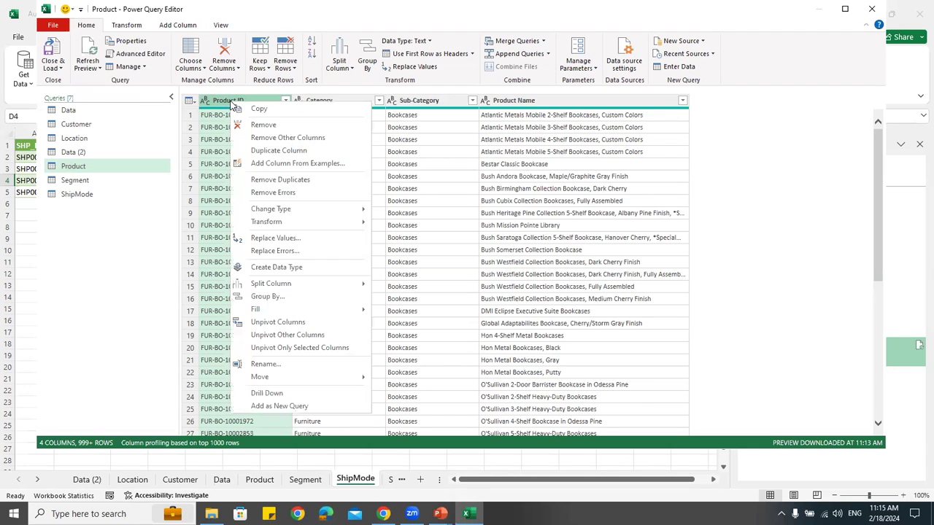
pyautogui.click(281, 150)
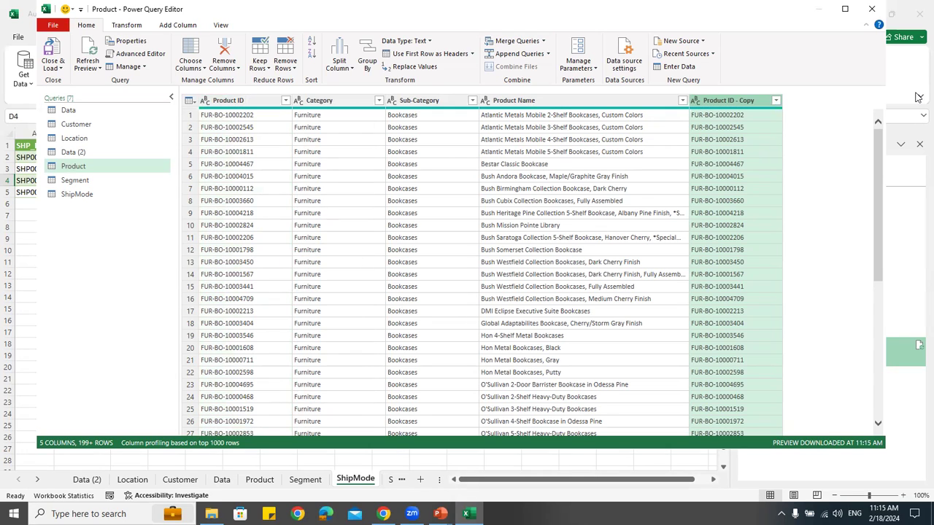
# Split the duplicated Product ID column at each occurrence of the custom delimiter "-"
pyautogui.click(348, 69)
pyautogui.click(354, 81)
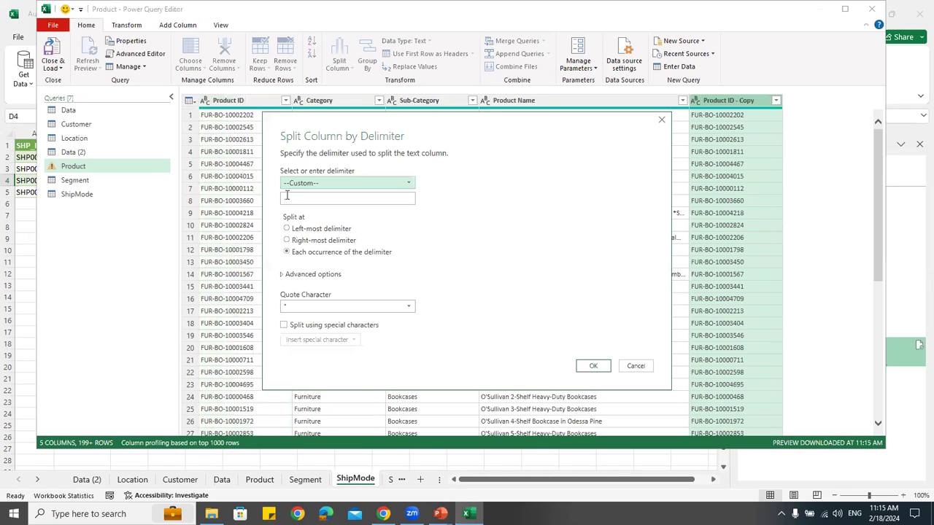
pyautogui.click(285, 198)
pyautogui.write('-')
pyautogui.click(594, 365)
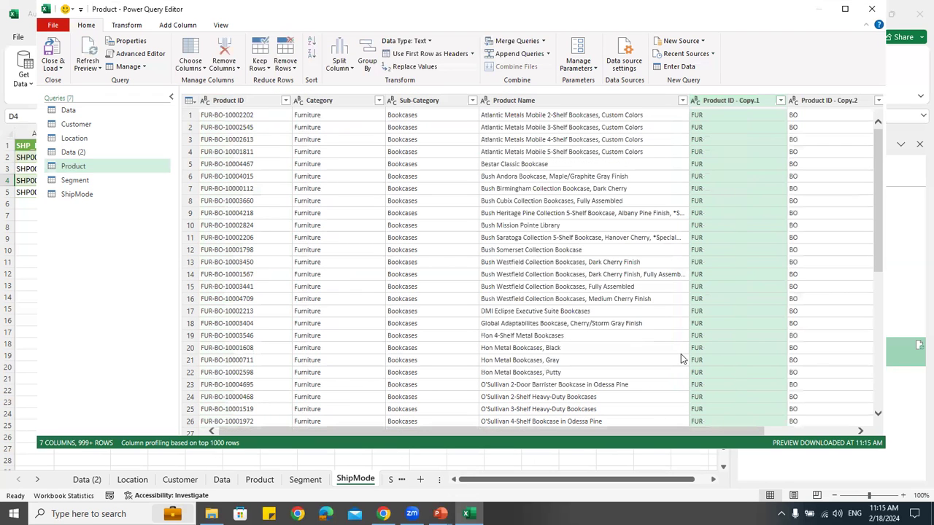
pyautogui.moveTo(689, 435); pyautogui.dragTo(887, 429)
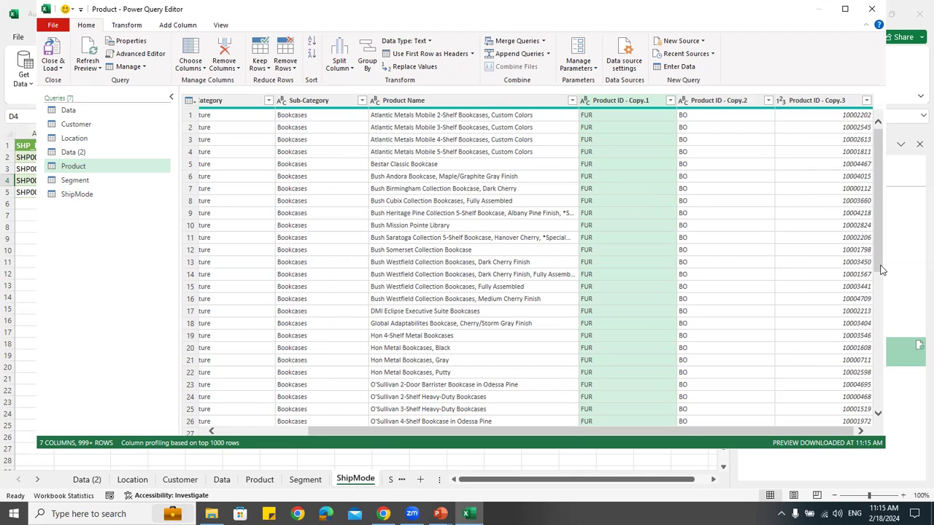
# Close the Power Query Editor keeping the changes, and check the split Product ID columns on the Product worksheet
pyautogui.click(872, 12)
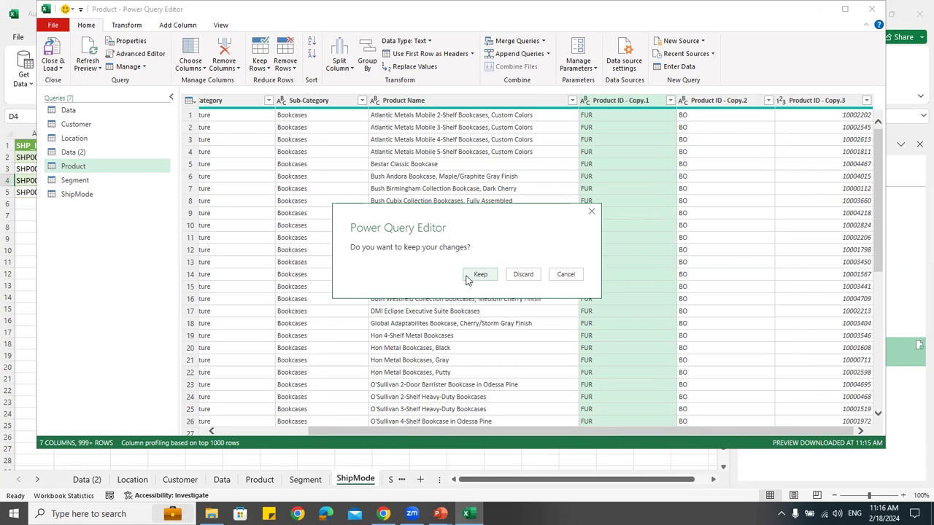
pyautogui.click(486, 277)
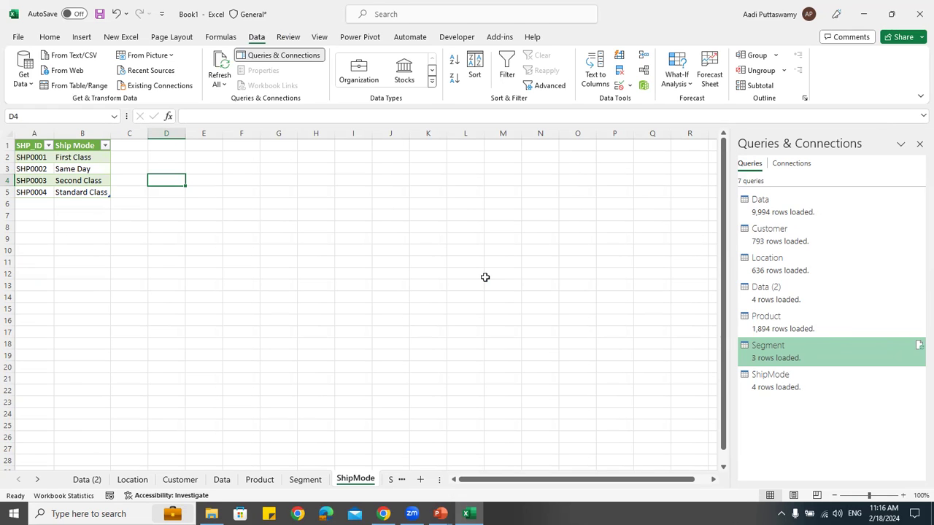
pyautogui.click(261, 479)
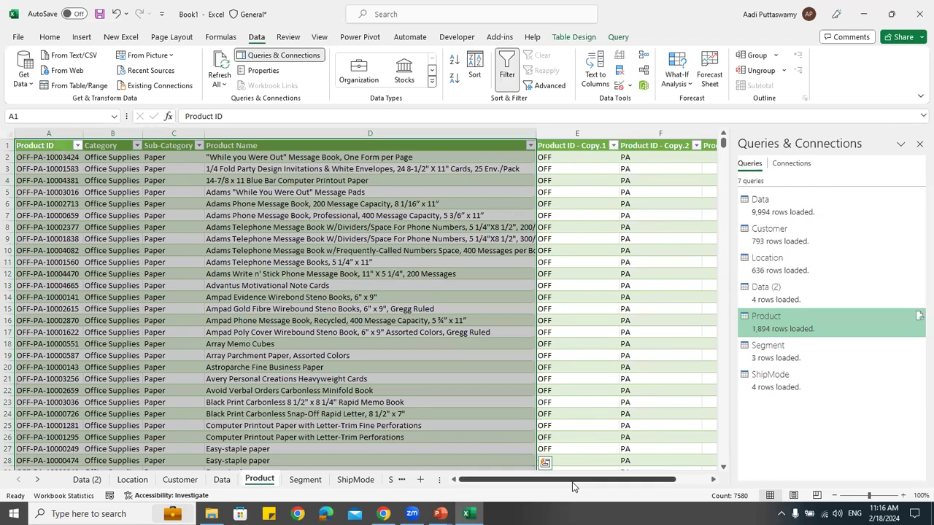
pyautogui.hscroll(3, 574, 480)
pyautogui.click(470, 146)
pyautogui.click(549, 146)
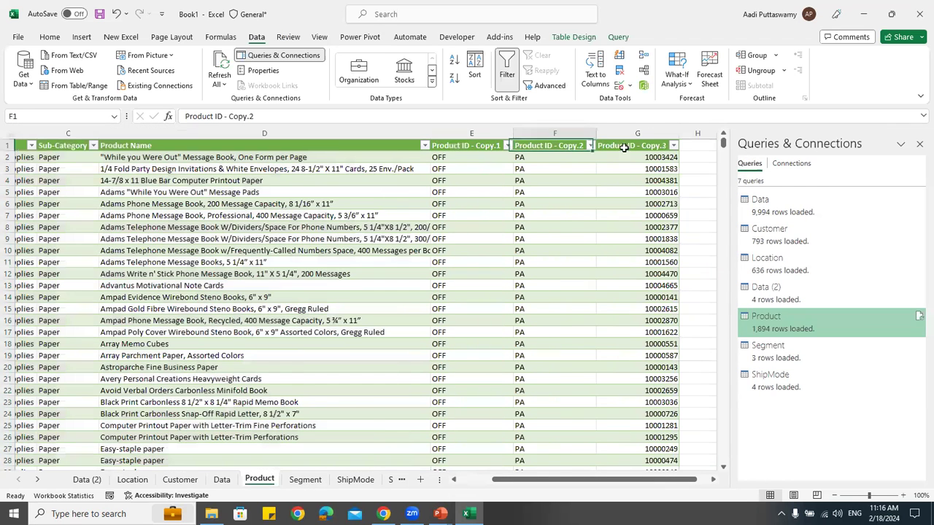
pyautogui.click(625, 146)
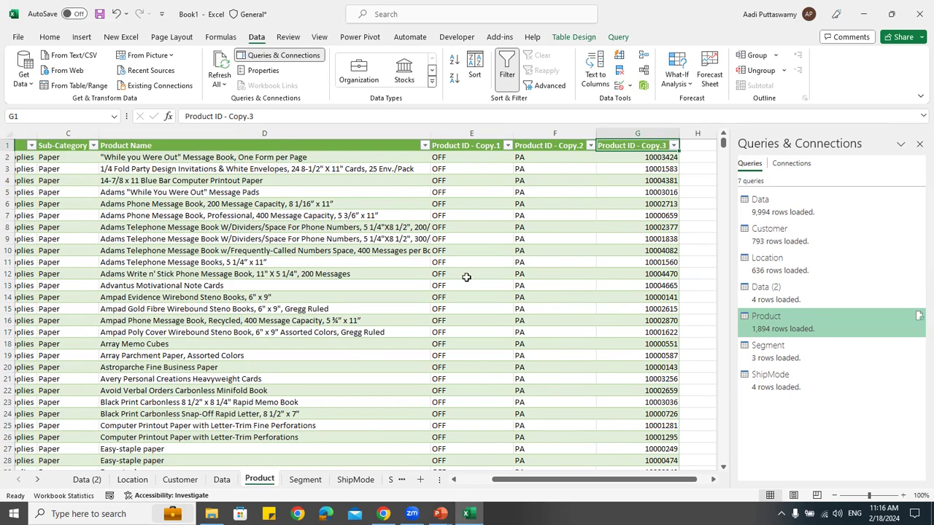
pyautogui.click(211, 513)
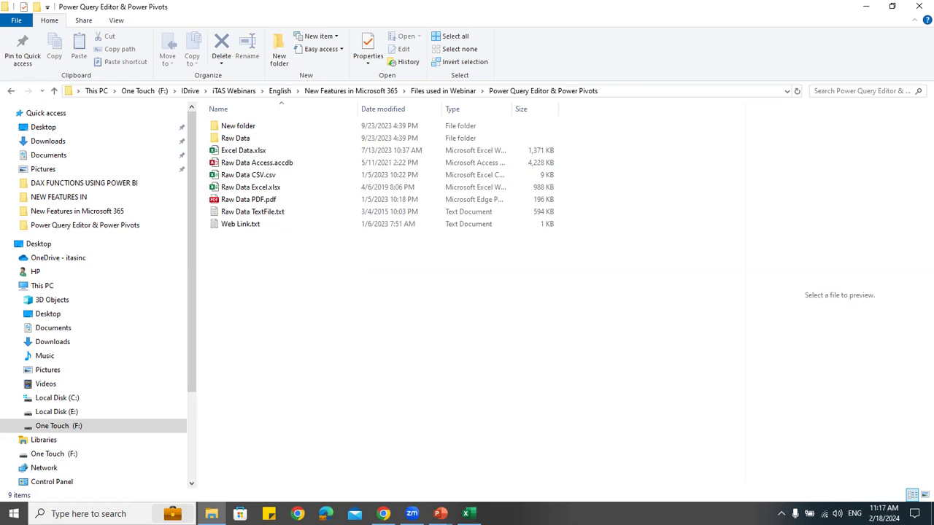
pyautogui.click(469, 514)
pyautogui.click(281, 312)
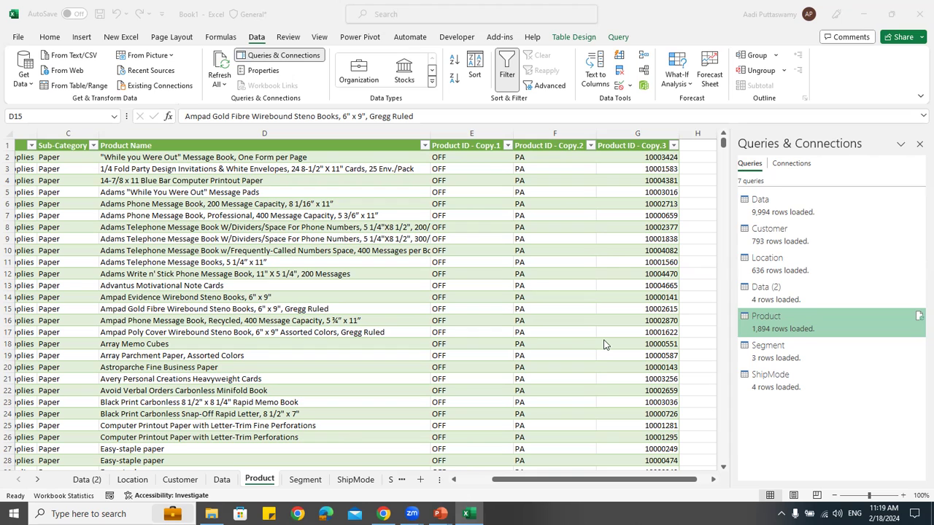
# Close the Book1 workbook without saving its changes
pyautogui.click(921, 12)
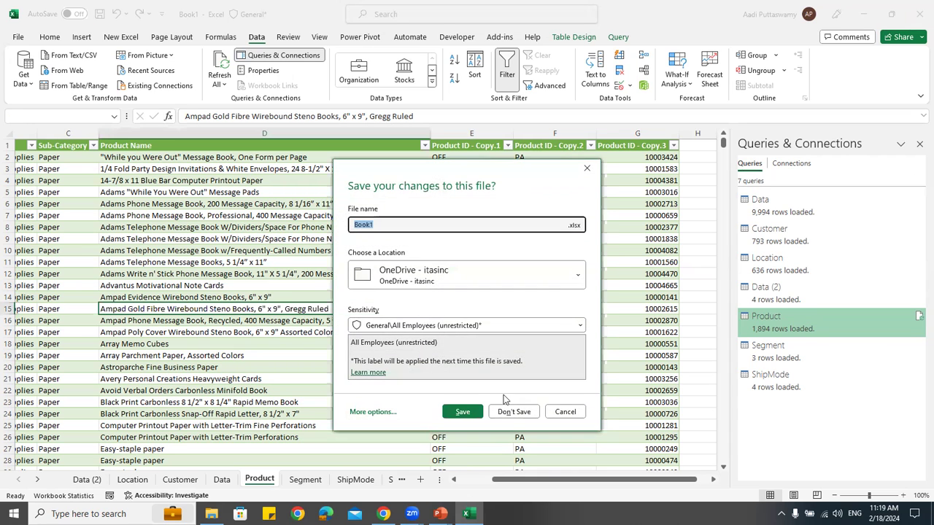
pyautogui.click(511, 411)
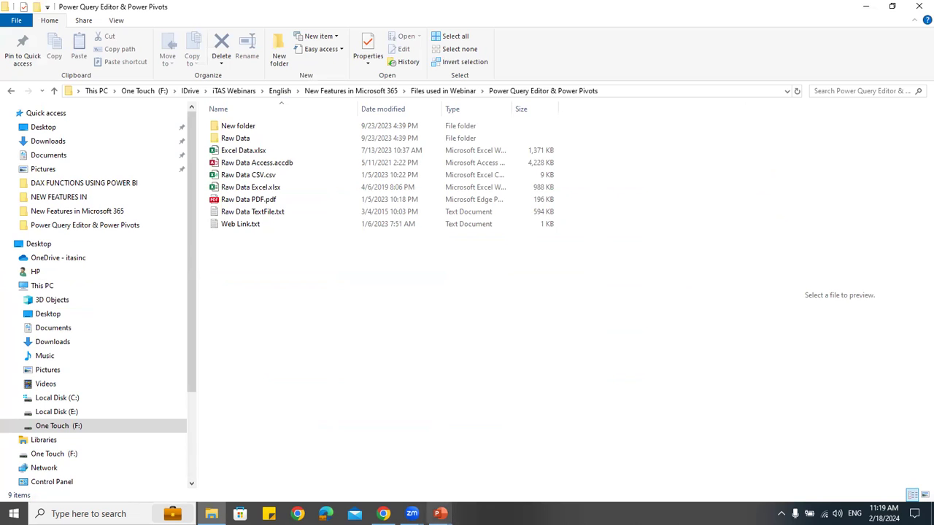
# Switch to the PowerPoint slide show and advance from the Power Query Editor slide to the Power Pivots slide
pyautogui.moveTo(440, 514)
pyautogui.click(504, 456)
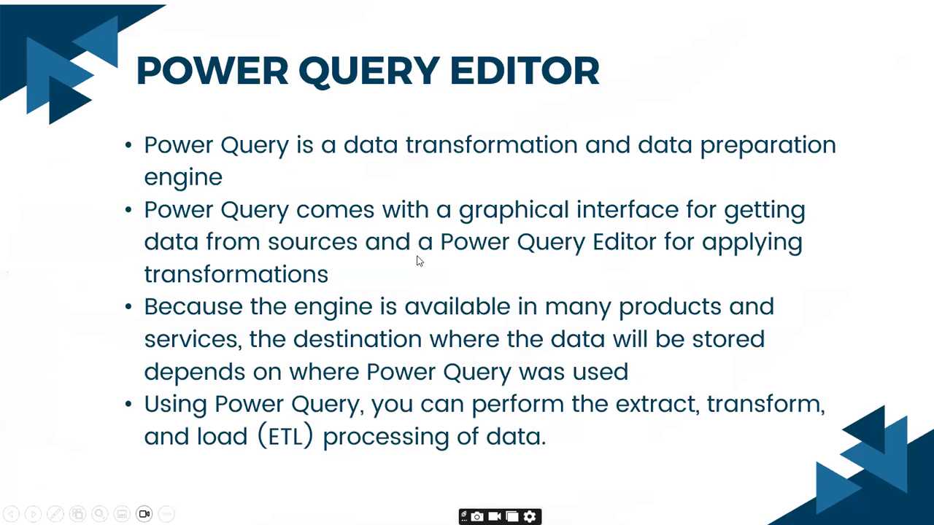
pyautogui.click(418, 260)
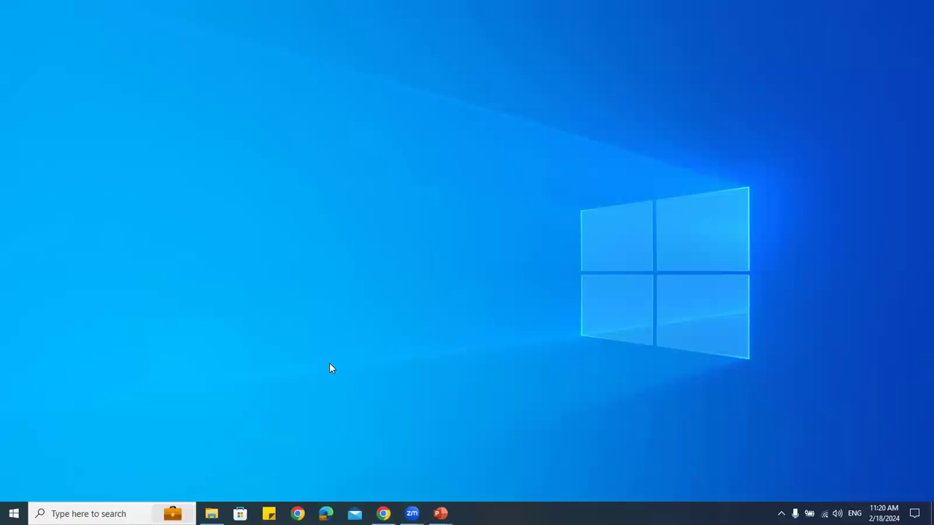
pyautogui.press('super+e')
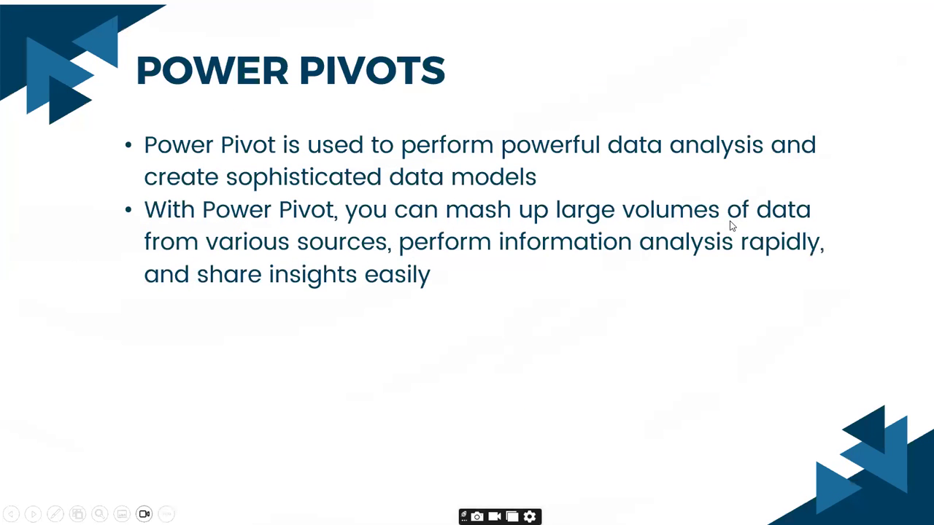
# Launch Excel and create a blank workbook
pyautogui.press('super+r')
pyautogui.write('excel')
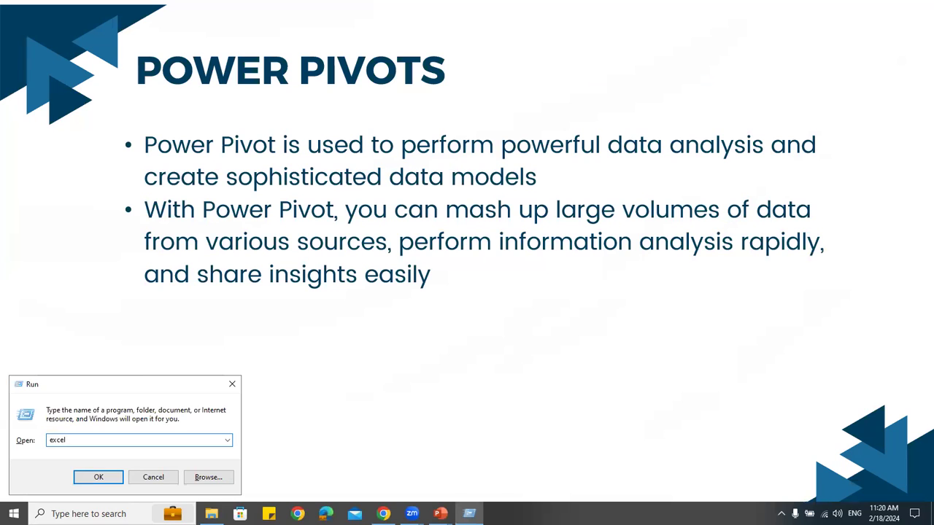
pyautogui.press('Return')
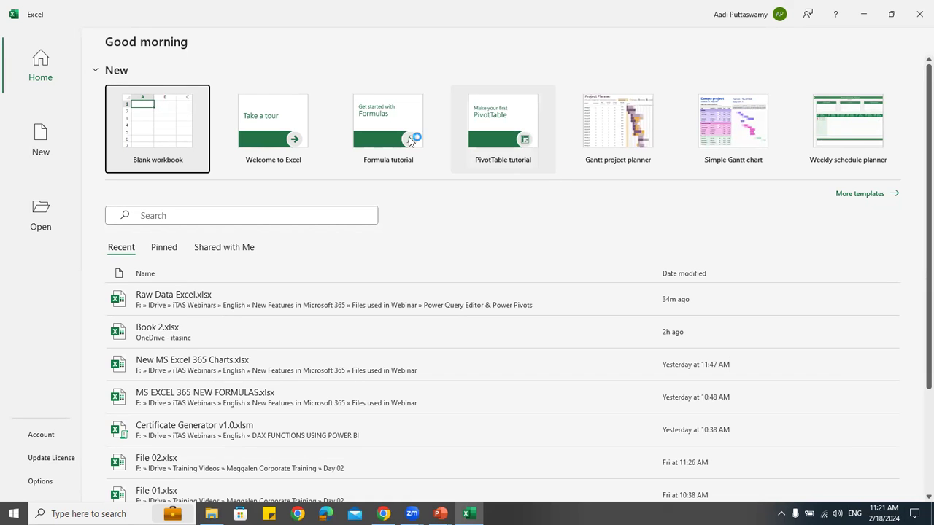
pyautogui.click(169, 129)
pyautogui.click(231, 192)
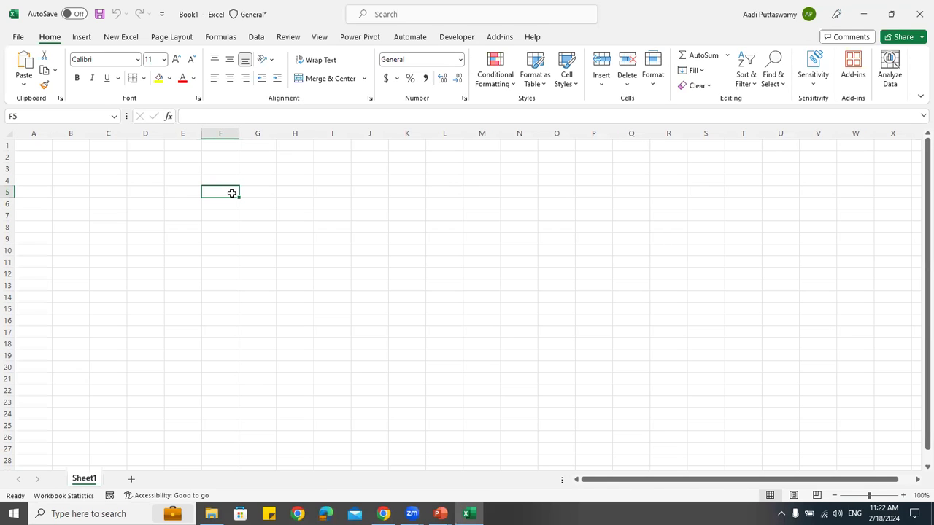
# Open the Power Pivot window for the new workbook's data model and reposition it on screen
pyautogui.click(368, 37)
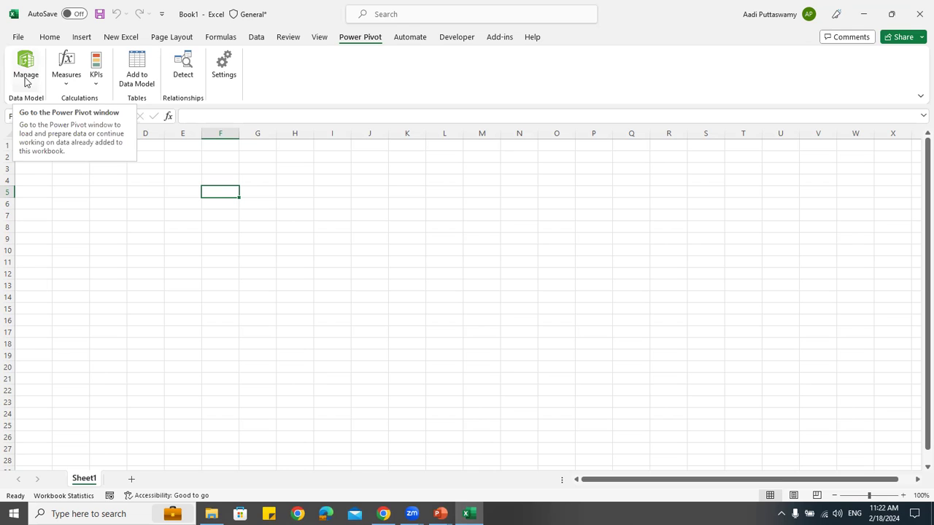
pyautogui.click(256, 37)
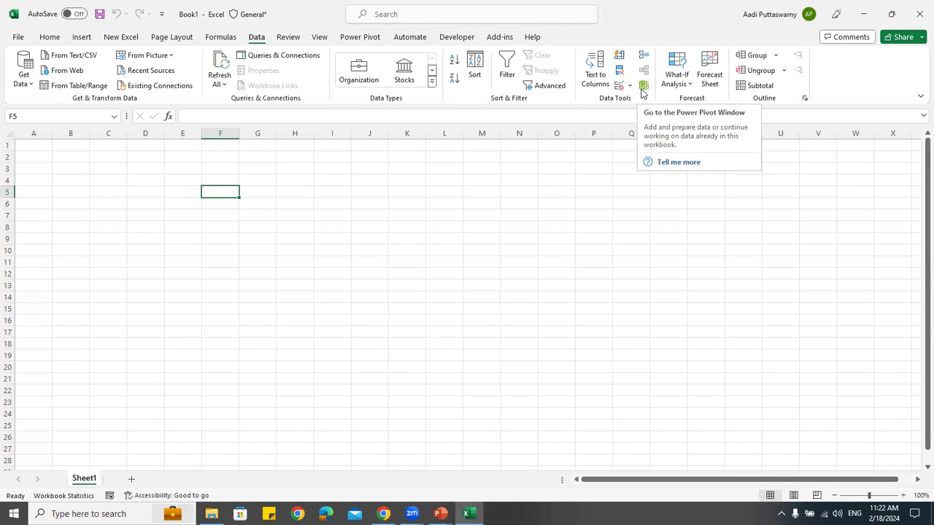
pyautogui.click(363, 39)
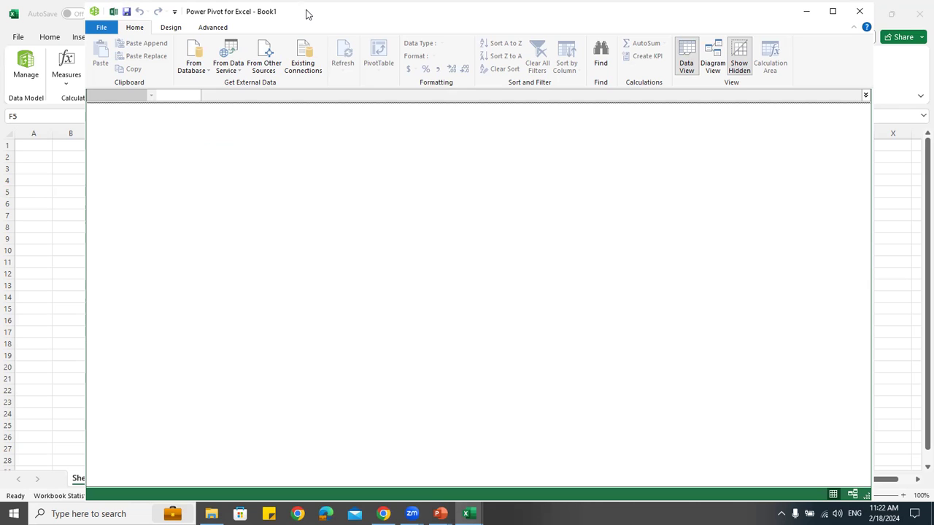
pyautogui.moveTo(308, 14); pyautogui.dragTo(327, 24)
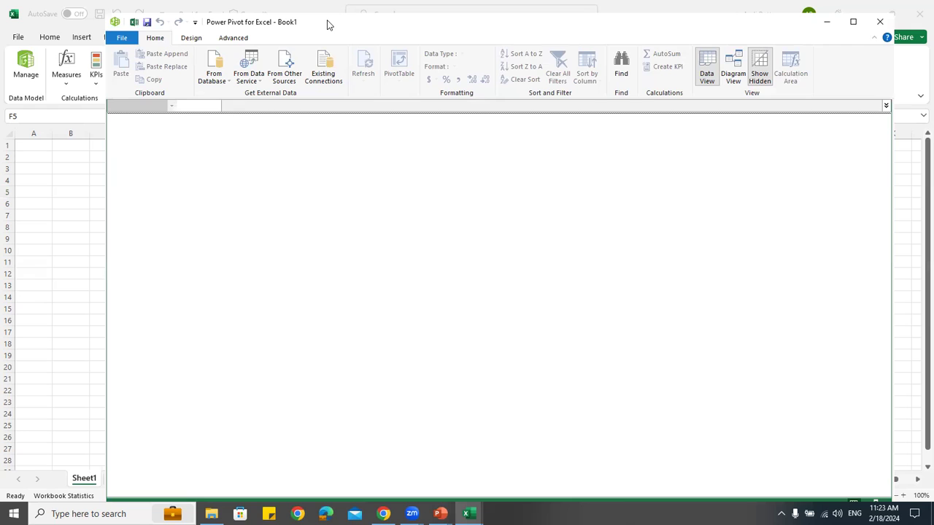
pyautogui.moveTo(391, 24); pyautogui.dragTo(403, 26)
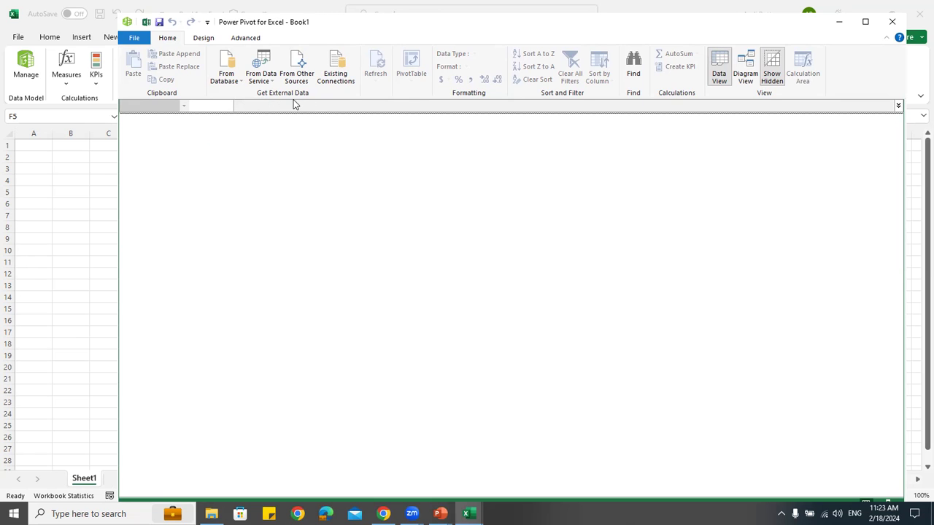
# Review the database import sources, and start a Power Pivot table import with Excel File as the data source
pyautogui.click(234, 77)
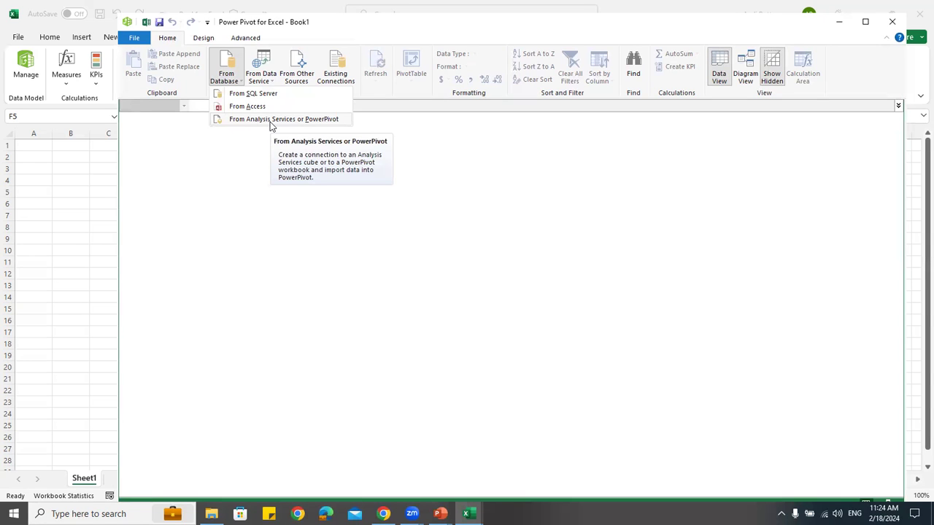
pyautogui.click(401, 91)
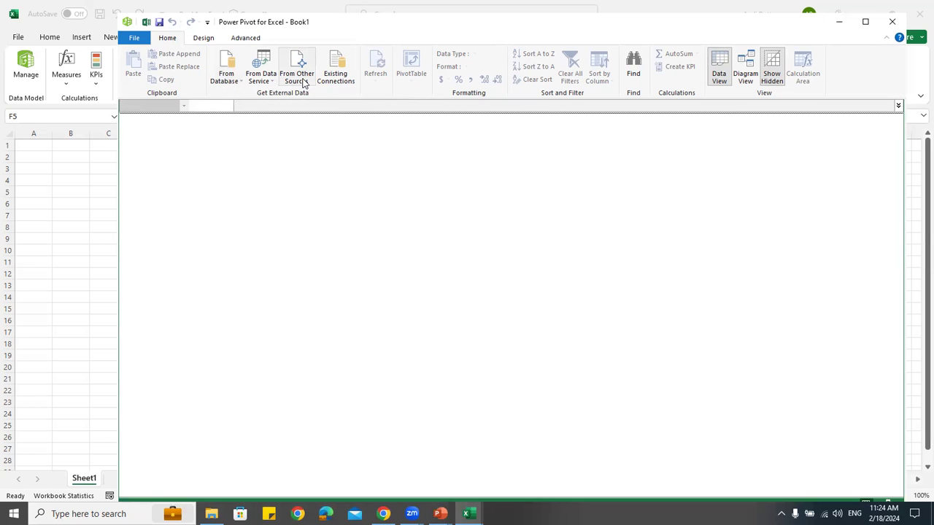
pyautogui.click(305, 82)
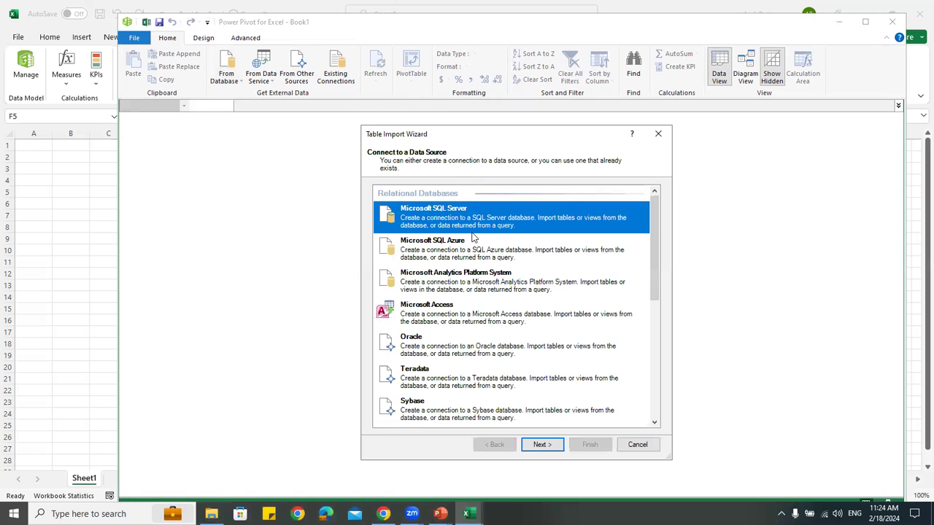
pyautogui.scroll(-5, 486, 357)
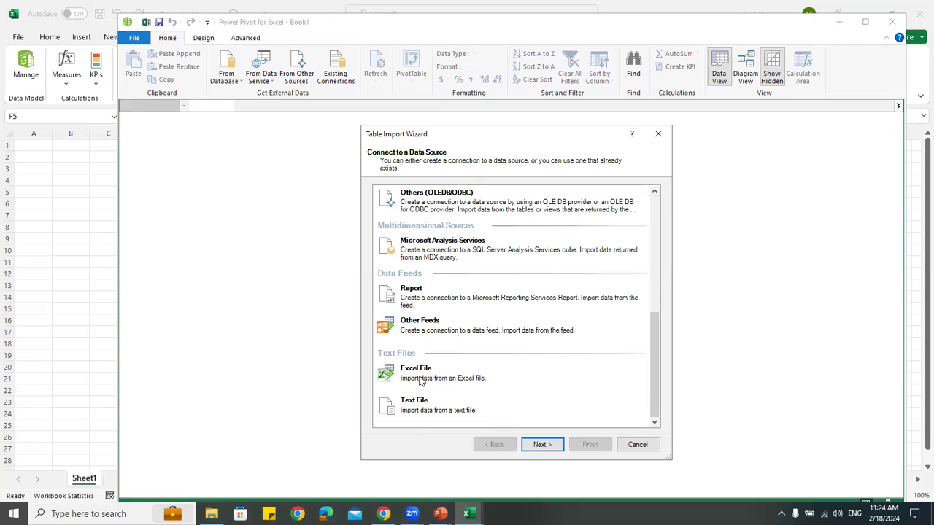
pyautogui.click(438, 379)
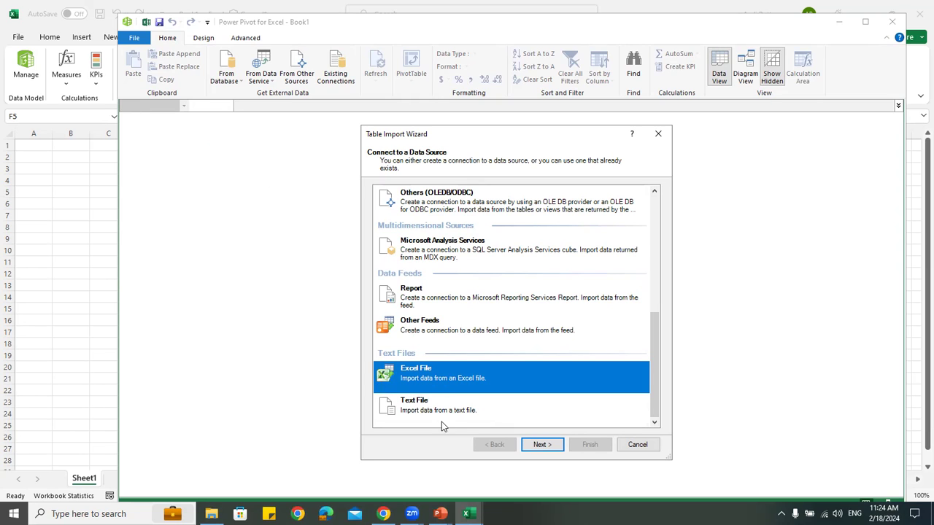
pyautogui.click(548, 445)
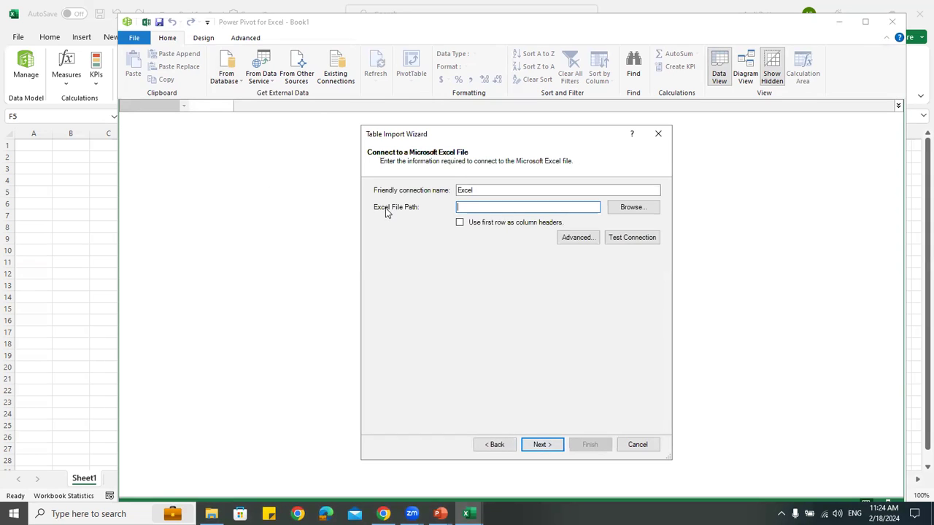
# Connect the import to Raw Data Excel.xlsx in the Power Query Editor & Power Pivots folder and proceed to the table selection
pyautogui.click(643, 212)
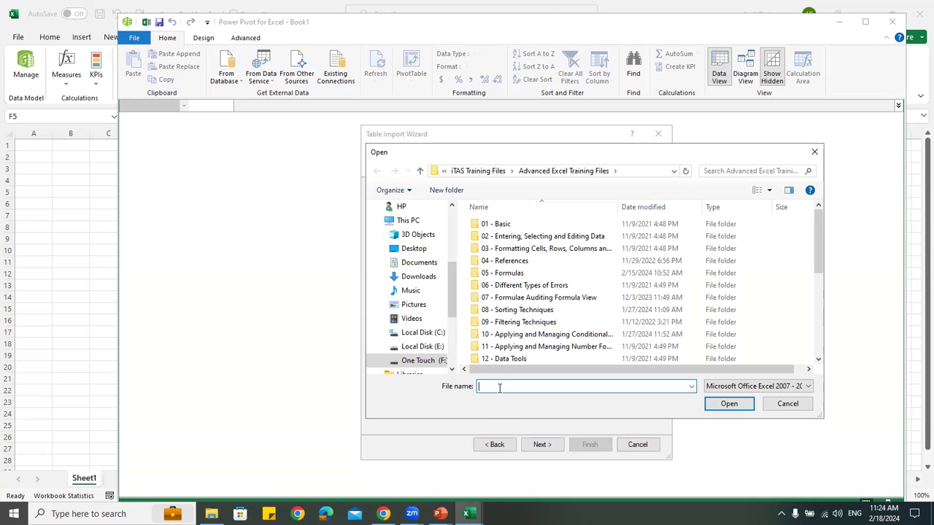
pyautogui.click(211, 514)
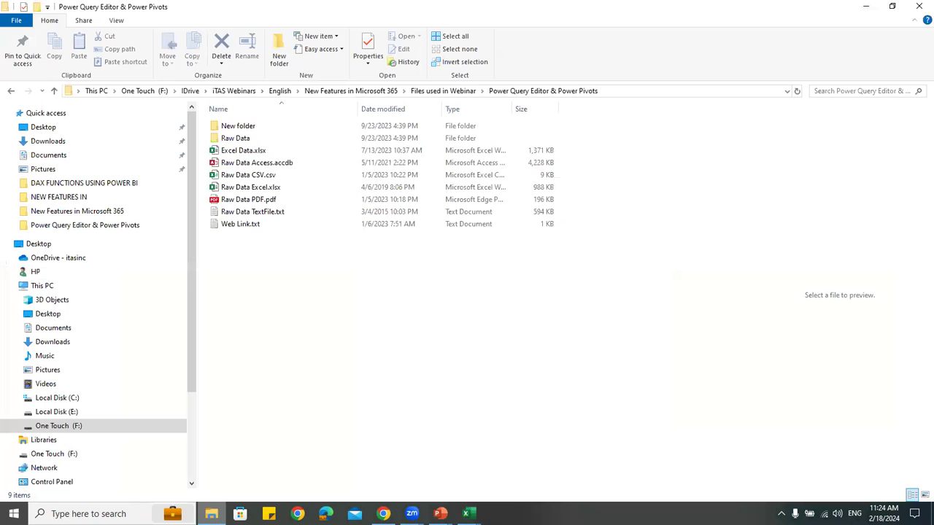
pyautogui.click(625, 91)
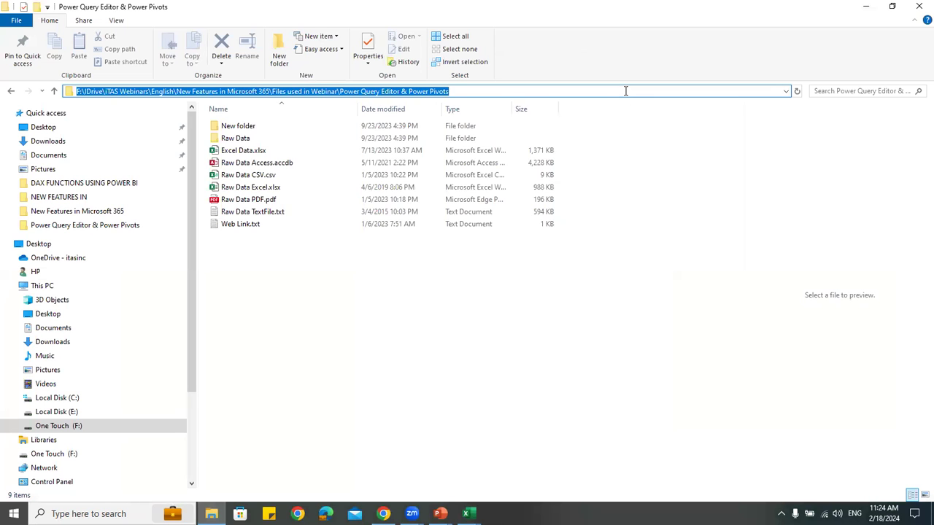
pyautogui.hotkey('alt', 'Tab')
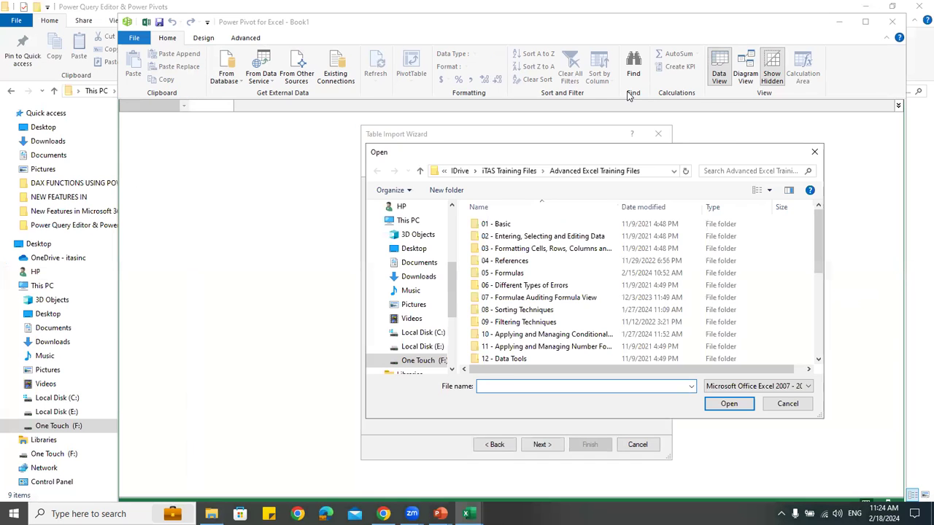
pyautogui.hotkey('ctrl', 'v')
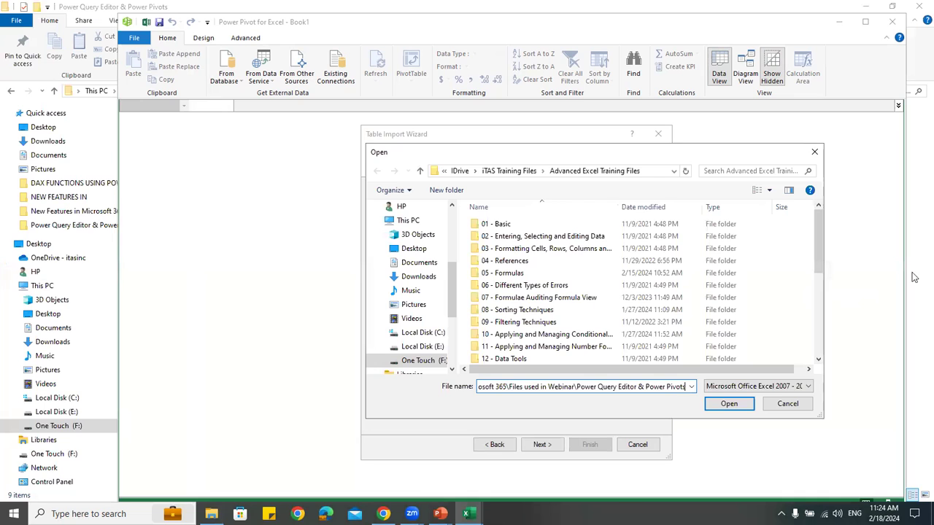
pyautogui.click(718, 406)
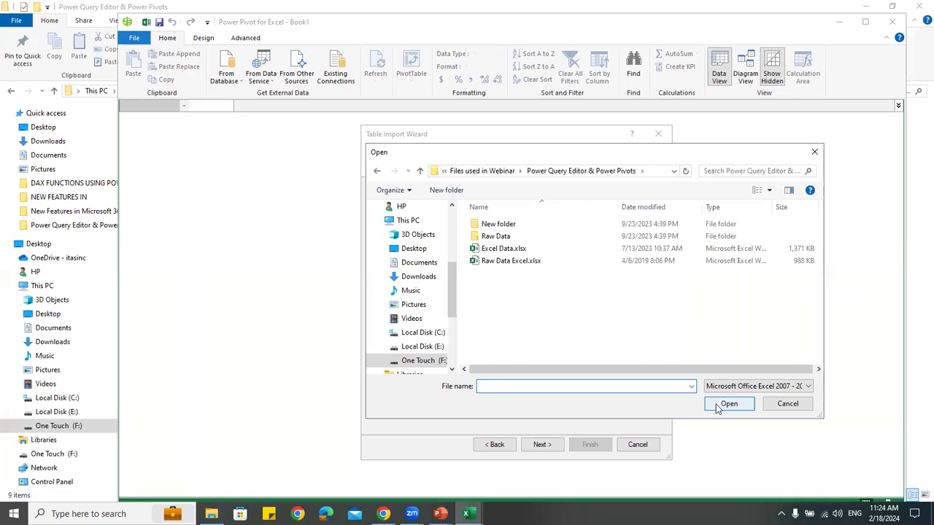
pyautogui.click(511, 261)
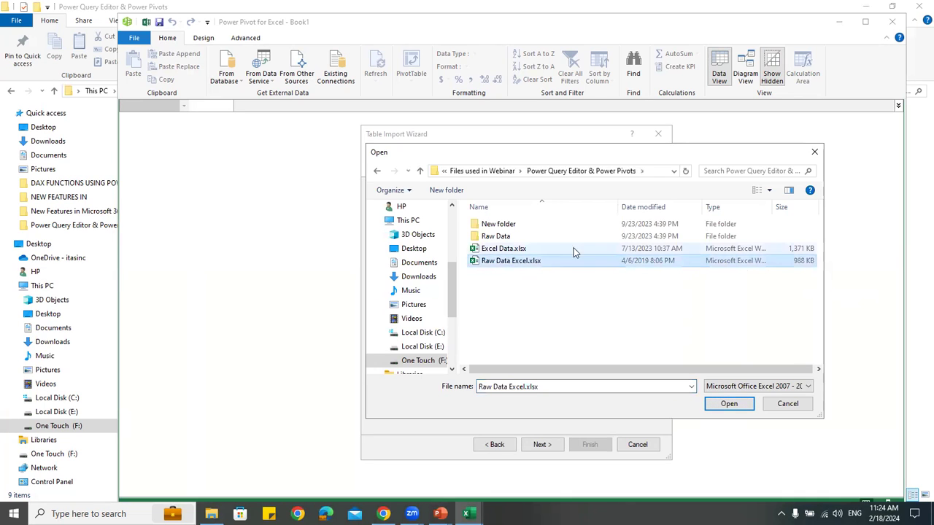
pyautogui.click(737, 406)
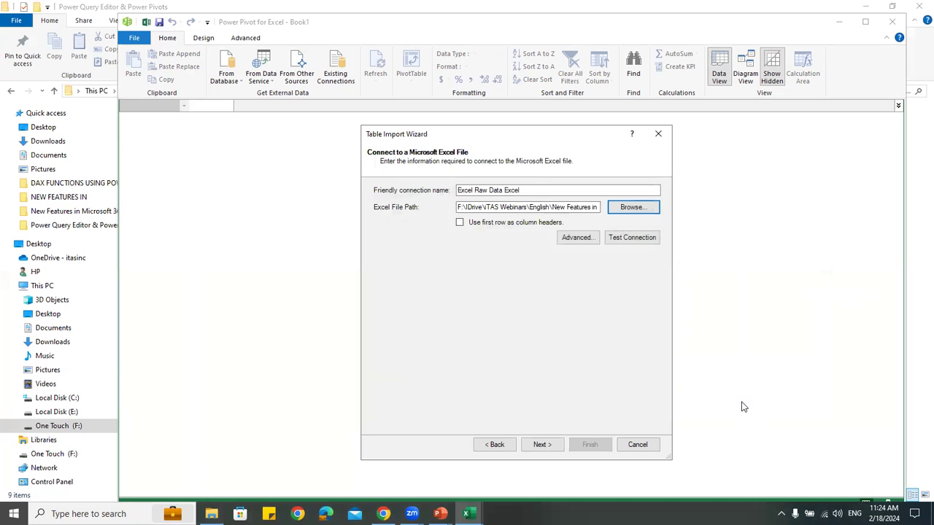
pyautogui.click(548, 443)
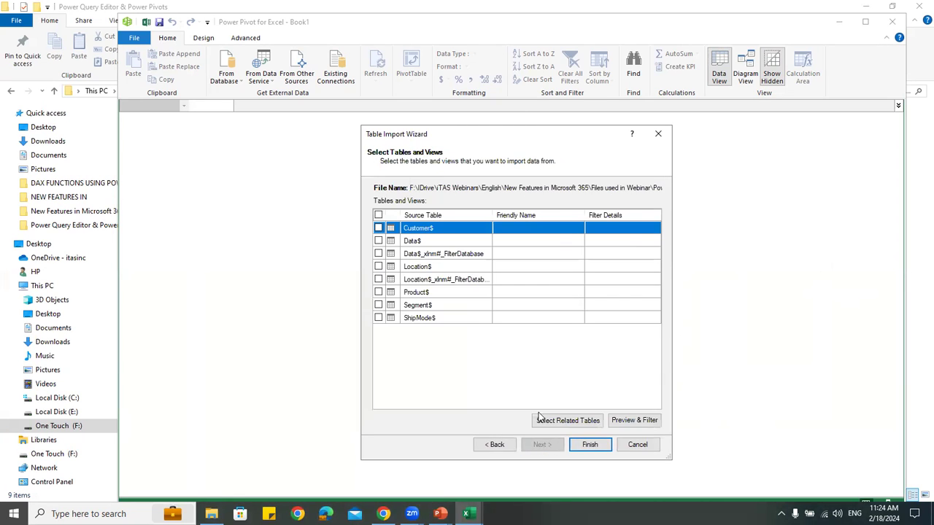
# Enable the first row as column headers for the Excel source, select all source tables, and complete the import
pyautogui.click(460, 224)
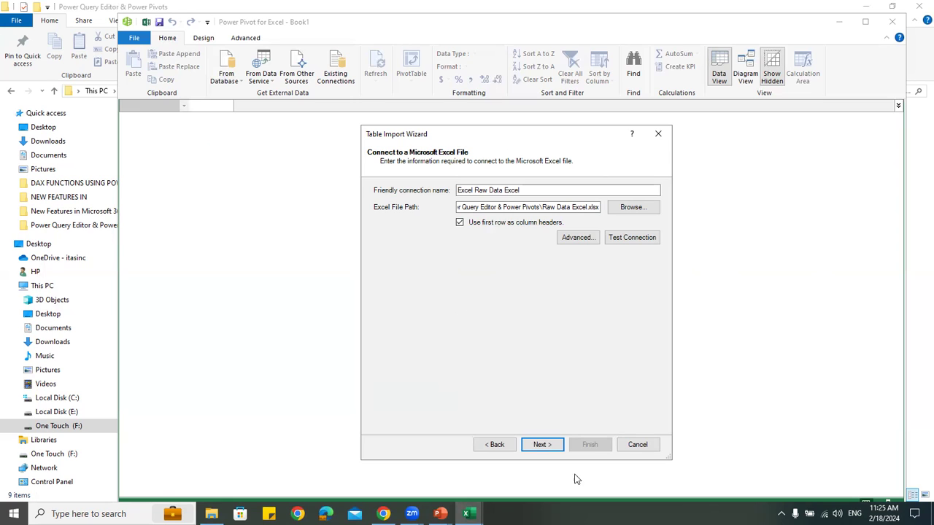
pyautogui.click(555, 445)
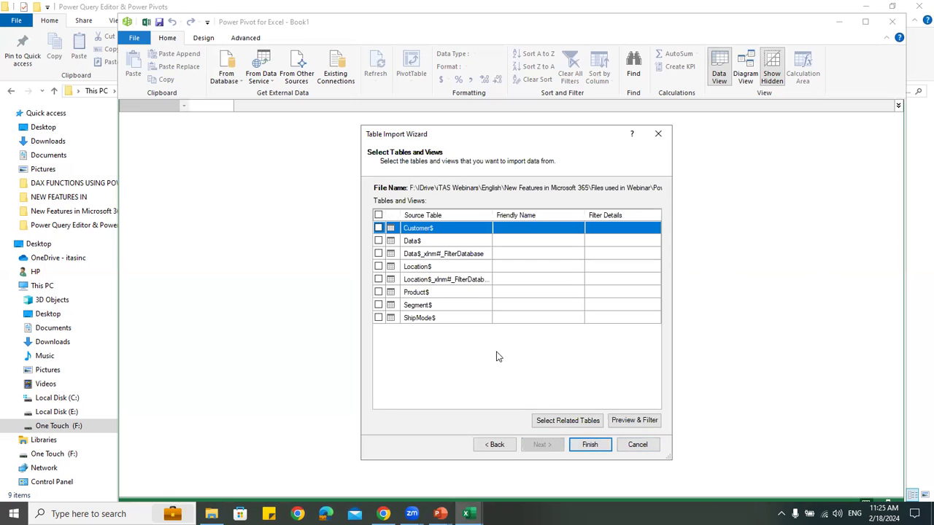
pyautogui.click(379, 228)
pyautogui.click(378, 215)
pyautogui.click(591, 445)
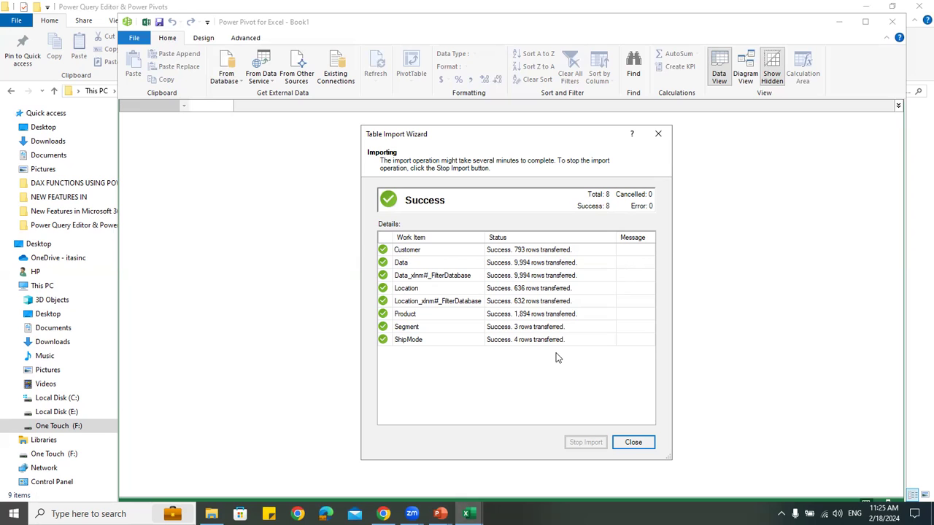
pyautogui.click(628, 441)
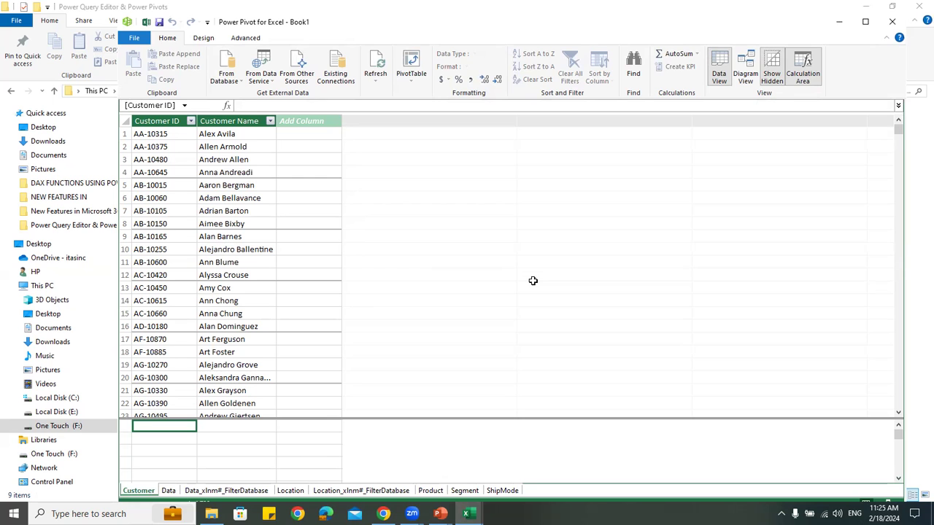
# Look through the imported tables, close the Power Pivot window, and return to the blank Sheet1 in Book1
pyautogui.click(168, 491)
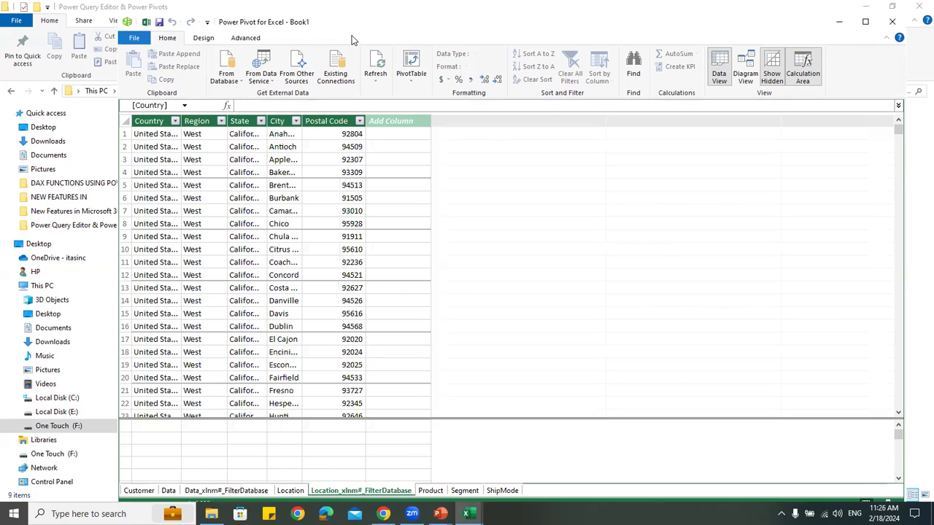
pyautogui.click(893, 25)
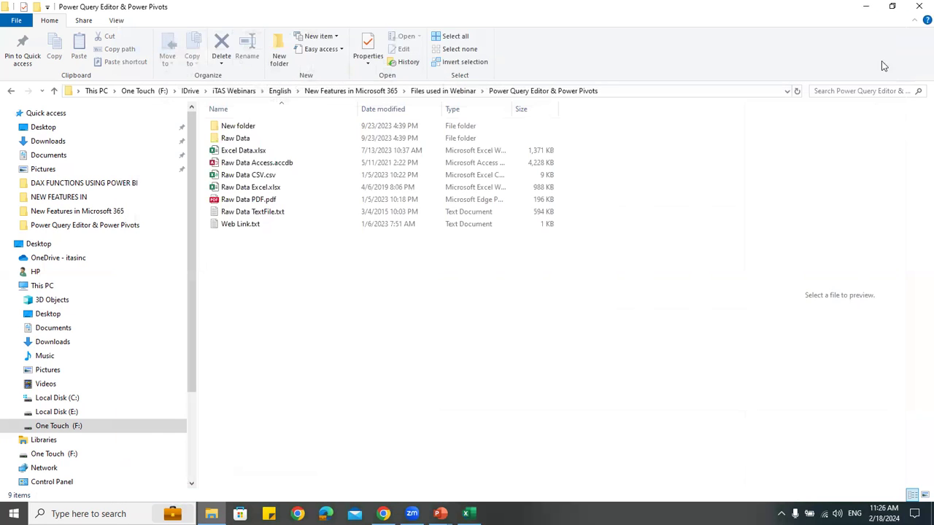
pyautogui.click(865, 6)
pyautogui.click(149, 189)
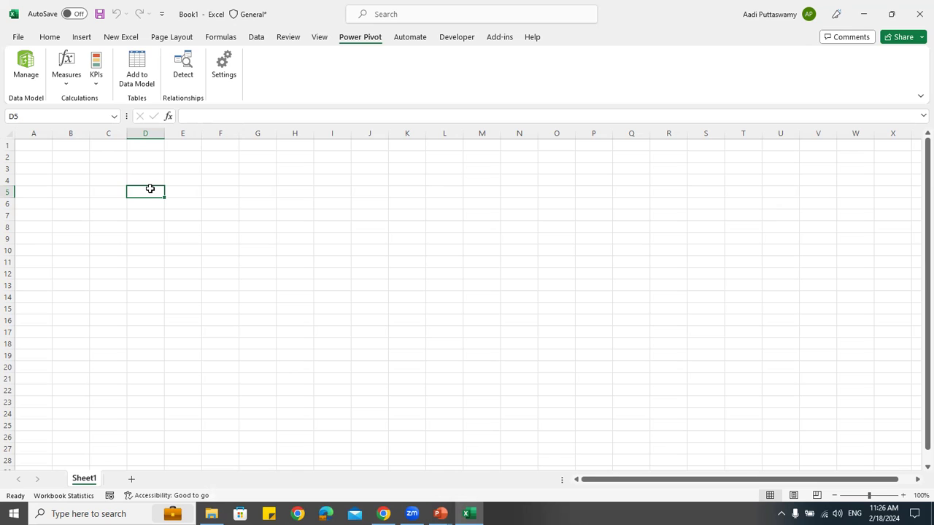
pyautogui.moveTo(86, 158); pyautogui.dragTo(483, 385)
# Insert a PivotTable from the workbook's data model at cell H7 of the existing Sheet1
pyautogui.click(285, 219)
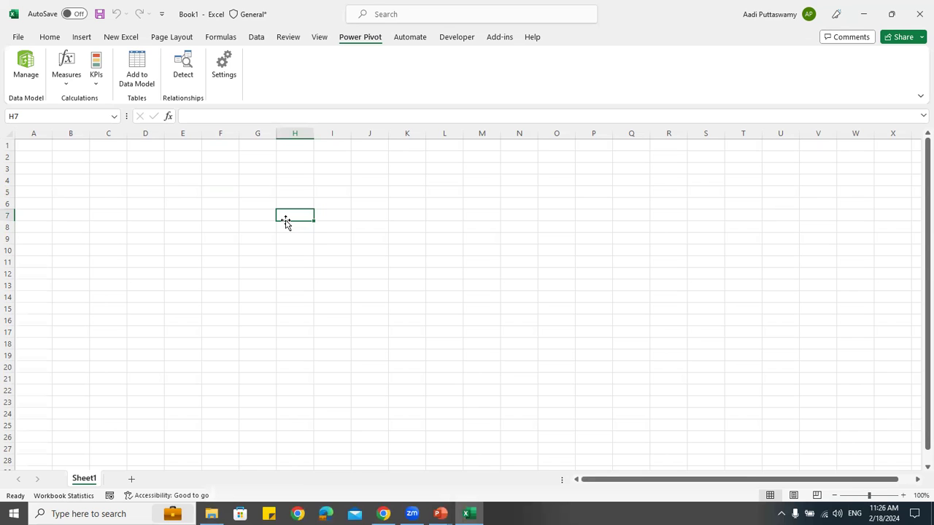
pyautogui.click(81, 36)
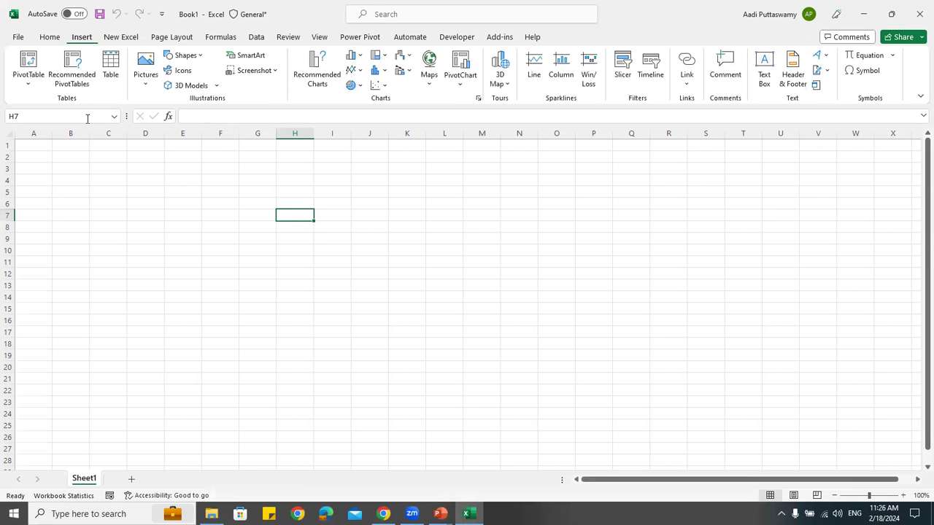
pyautogui.click(29, 84)
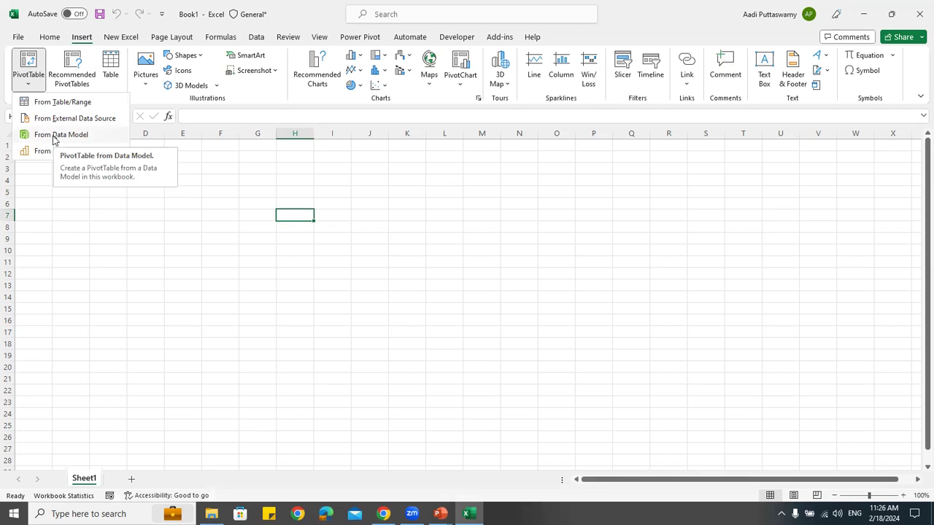
pyautogui.click(54, 138)
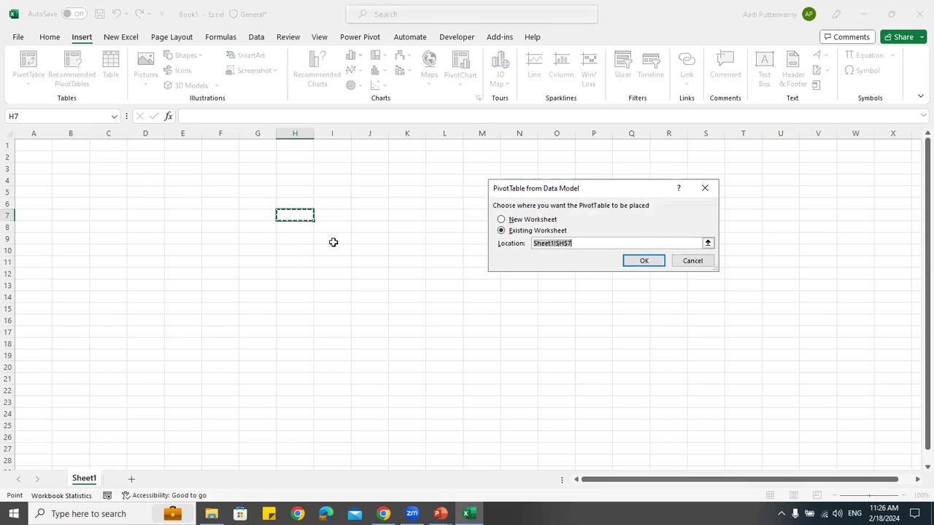
pyautogui.click(632, 263)
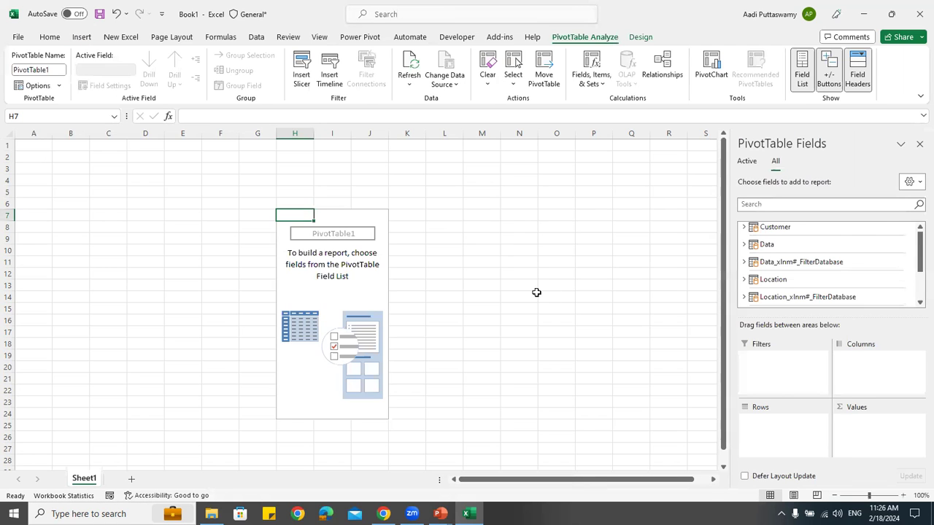
# Review the available model tables and add Region from the Location table to the PivotTable rows
pyautogui.scroll(-1, 803, 245)
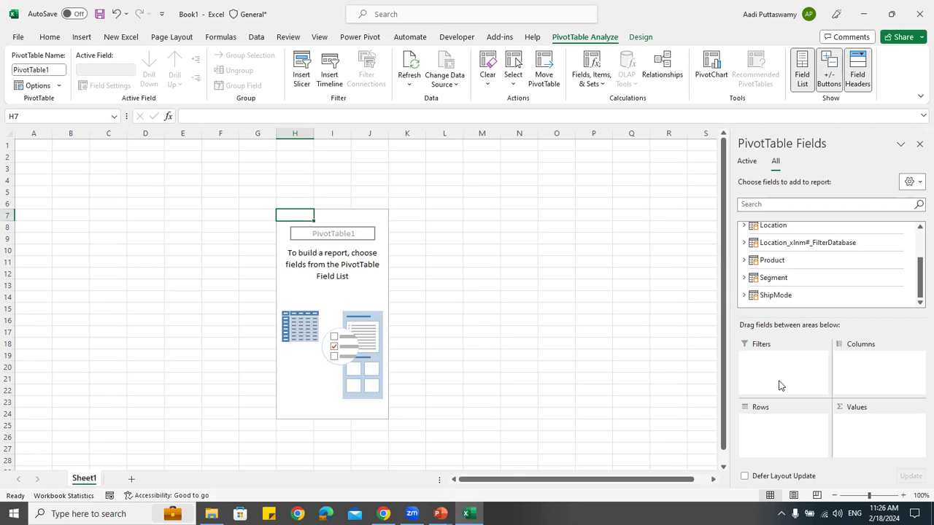
pyautogui.scroll(3, 839, 291)
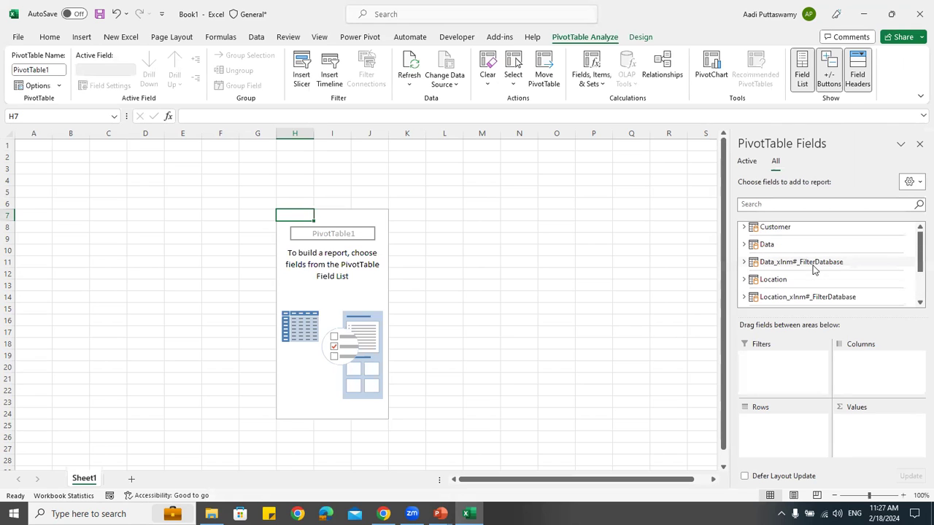
pyautogui.click(753, 283)
pyautogui.scroll(-2, 839, 276)
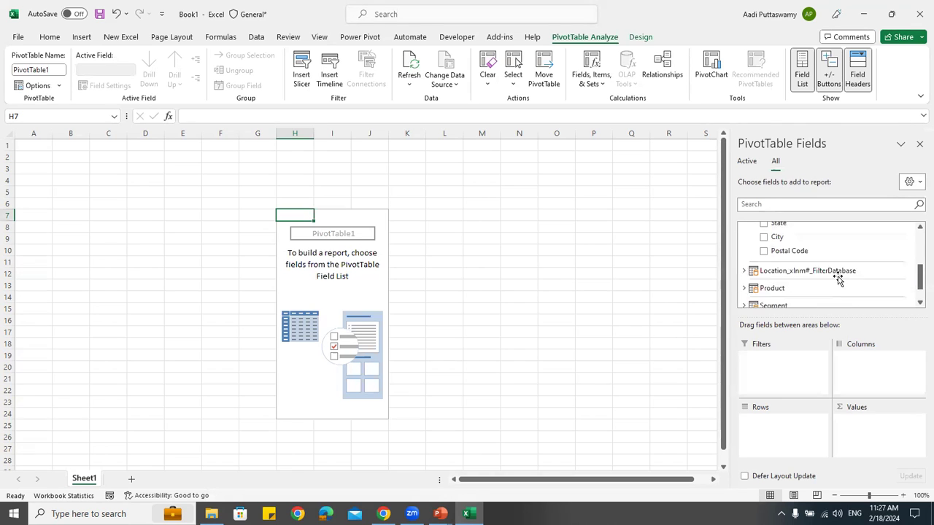
pyautogui.scroll(1, 840, 277)
pyautogui.moveTo(779, 237); pyautogui.dragTo(805, 433)
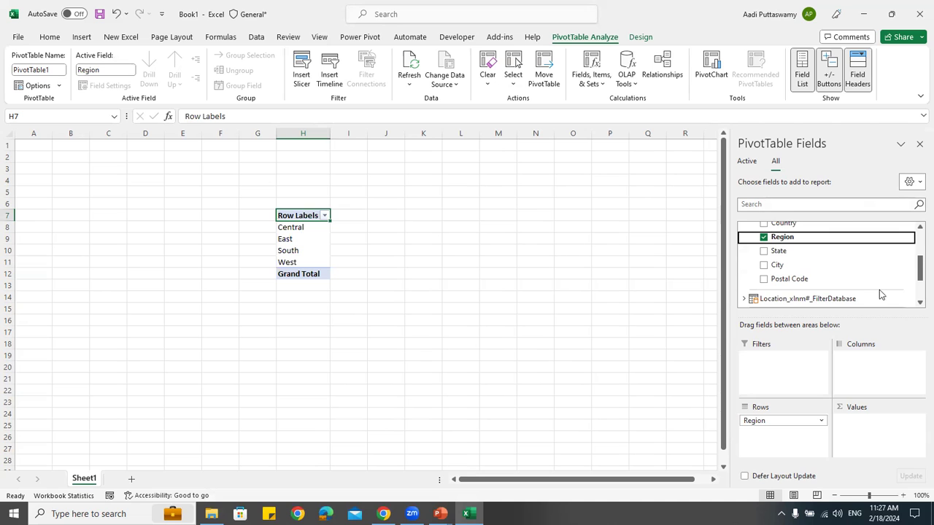
# Add Sales from the Data table to the PivotTable values as a sum
pyautogui.scroll(3, 839, 274)
pyautogui.click(768, 249)
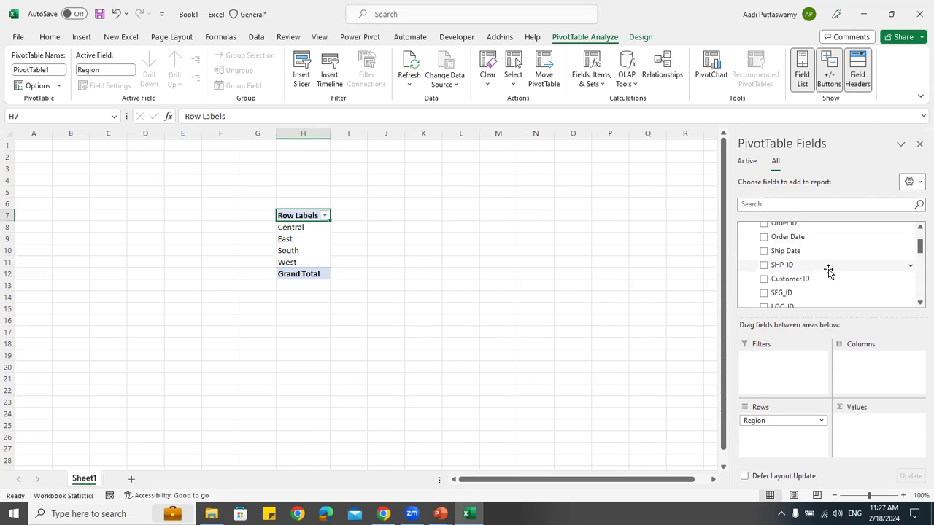
pyautogui.scroll(-2, 829, 272)
pyautogui.moveTo(785, 281); pyautogui.dragTo(860, 440)
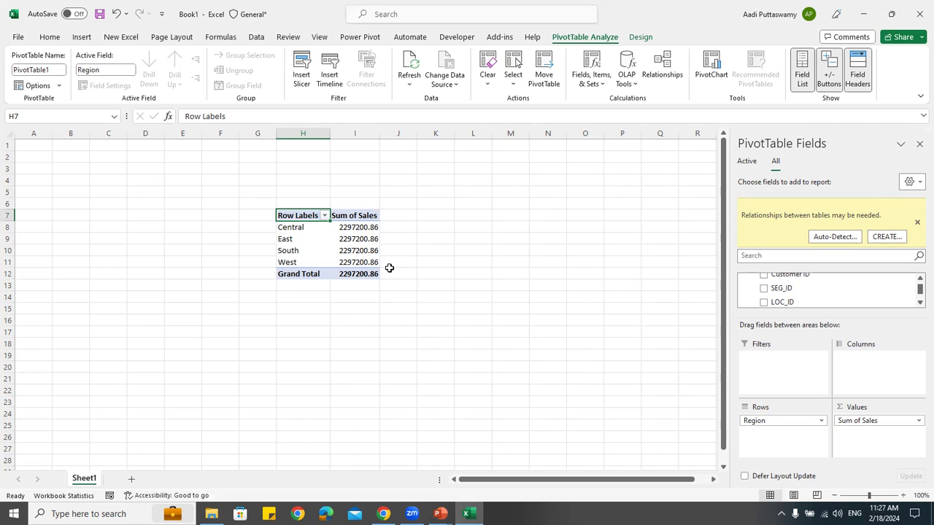
# Auto-detect the missing relationships between the PivotTable's tables and review the updated table list
pyautogui.click(834, 237)
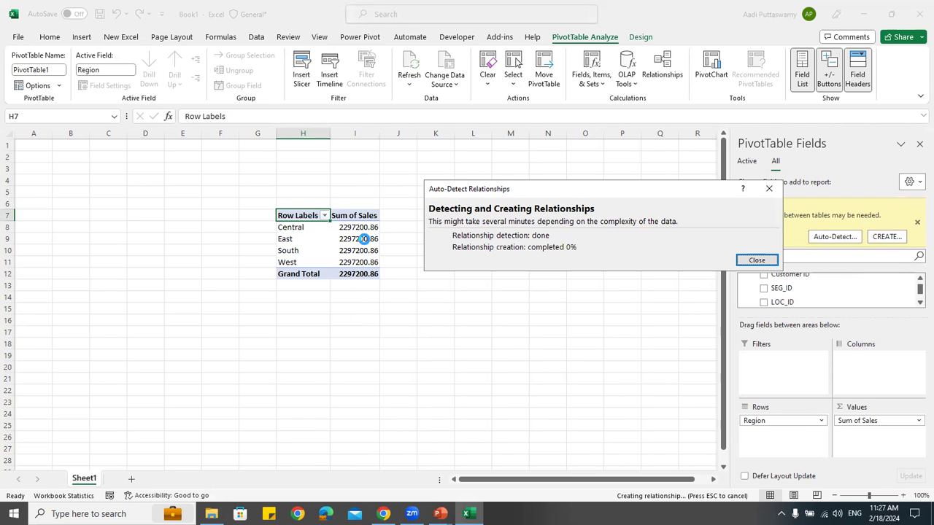
pyautogui.click(743, 262)
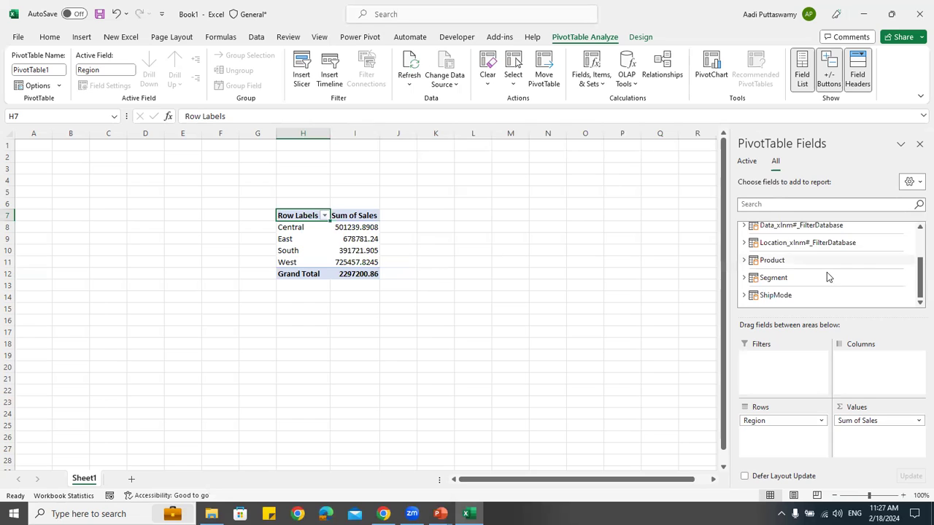
pyautogui.scroll(3, 827, 273)
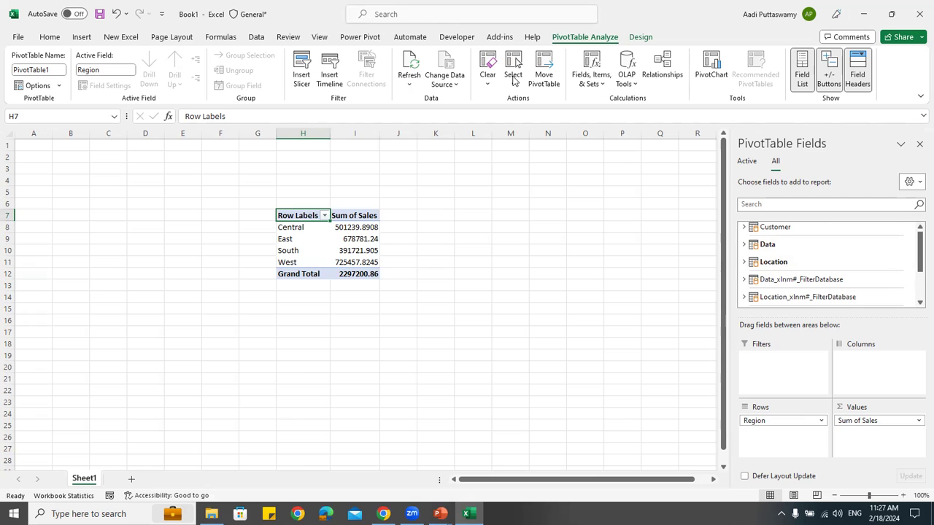
# Reopen the Power Pivot data model, reposition its window, and display the tables in Diagram View
pyautogui.click(260, 38)
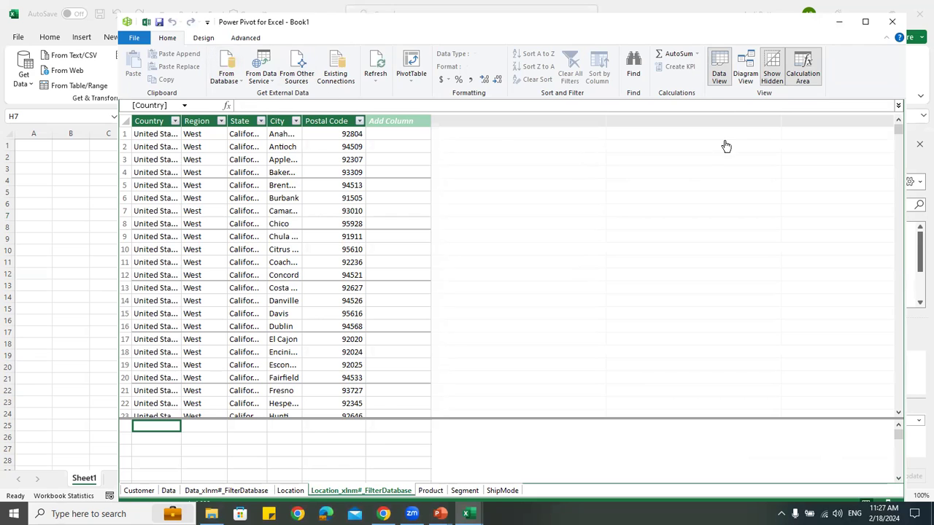
pyautogui.moveTo(745, 25); pyautogui.dragTo(695, 46)
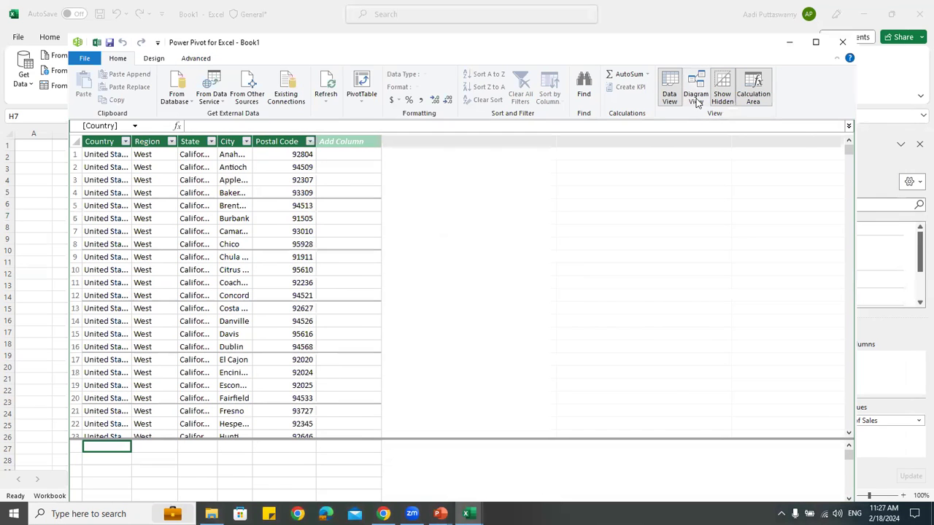
pyautogui.click(696, 101)
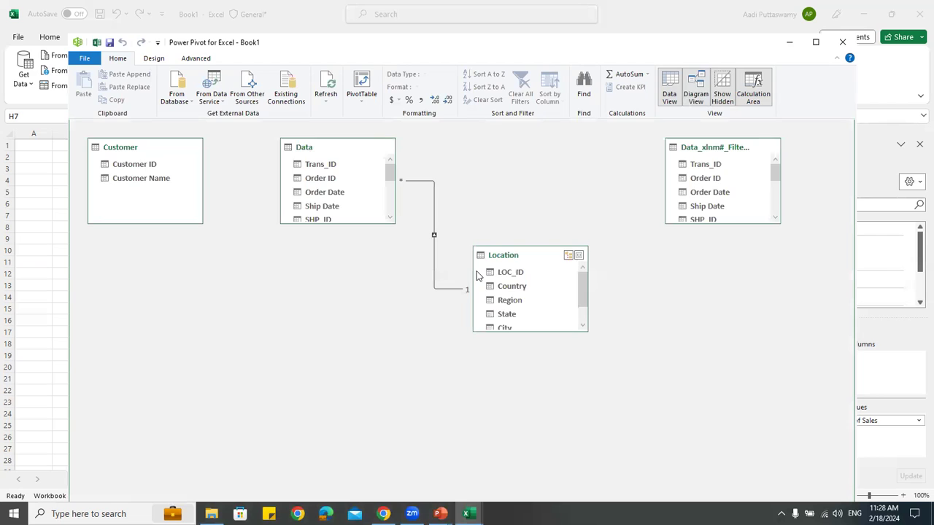
# Maximize the diagram, shift Data and Location slightly, place Location_xlnm#_FilterDatabase beneath Data_xlnm#_FilterDatabase, and move Product below Data and Location
pyautogui.moveTo(313, 148); pyautogui.dragTo(284, 148)
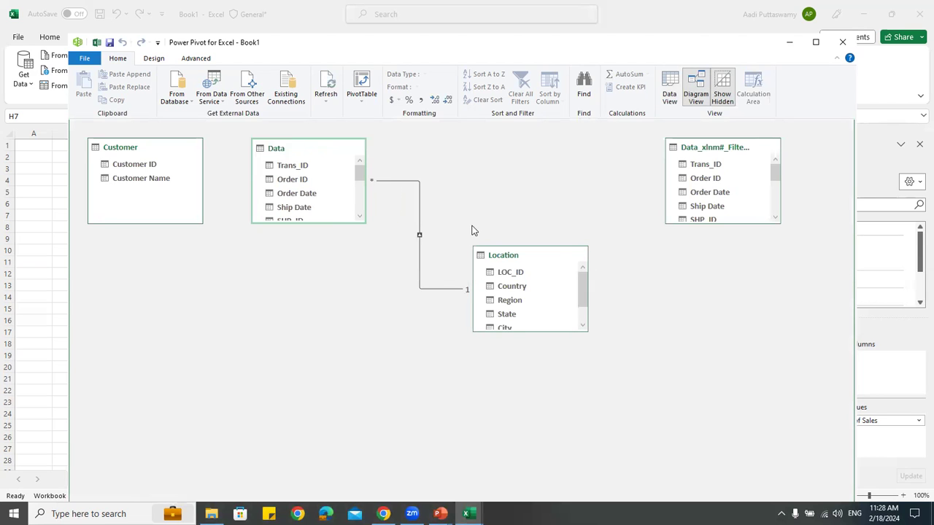
pyautogui.moveTo(502, 251); pyautogui.dragTo(479, 260)
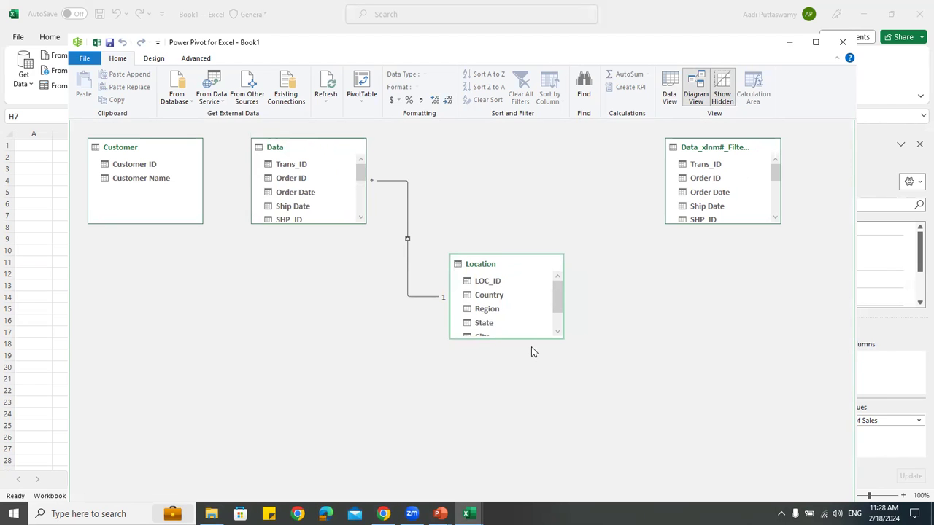
pyautogui.click(816, 41)
pyautogui.moveTo(555, 482); pyautogui.dragTo(633, 482)
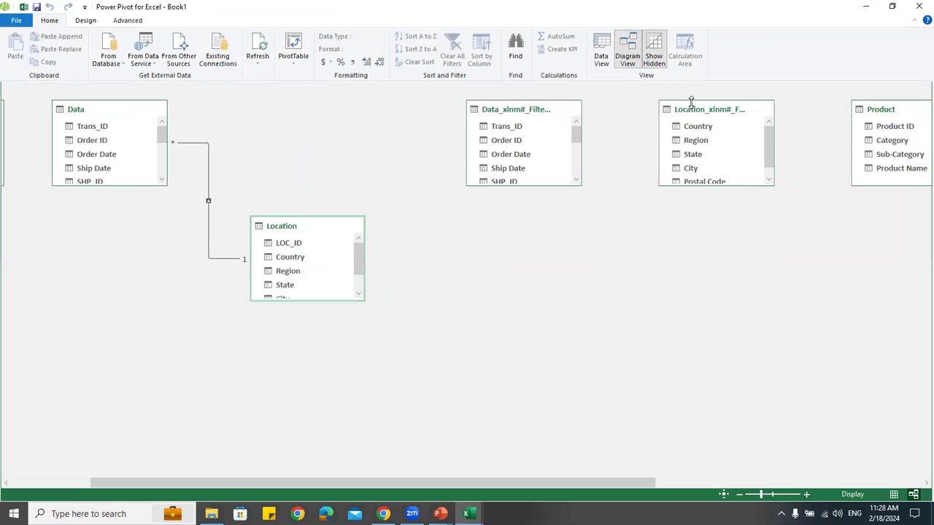
pyautogui.moveTo(697, 113); pyautogui.dragTo(502, 213)
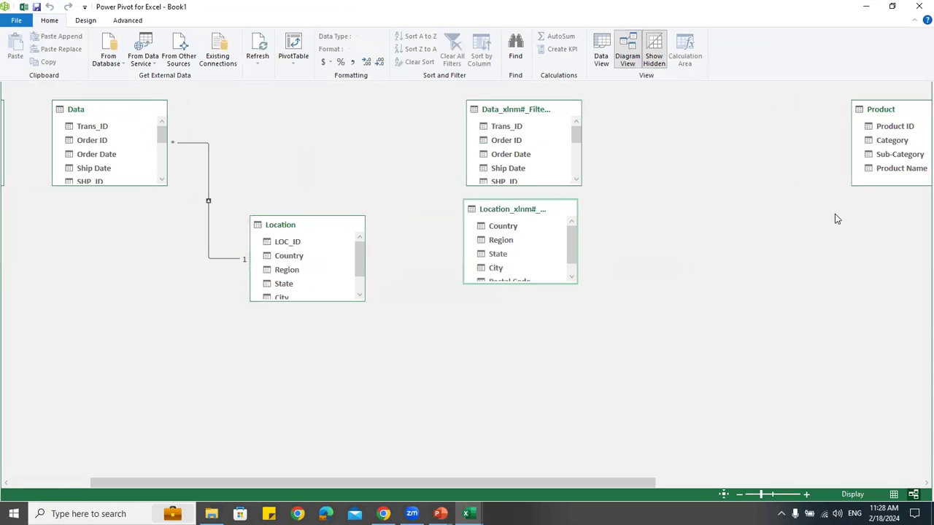
pyautogui.moveTo(880, 109); pyautogui.dragTo(181, 322)
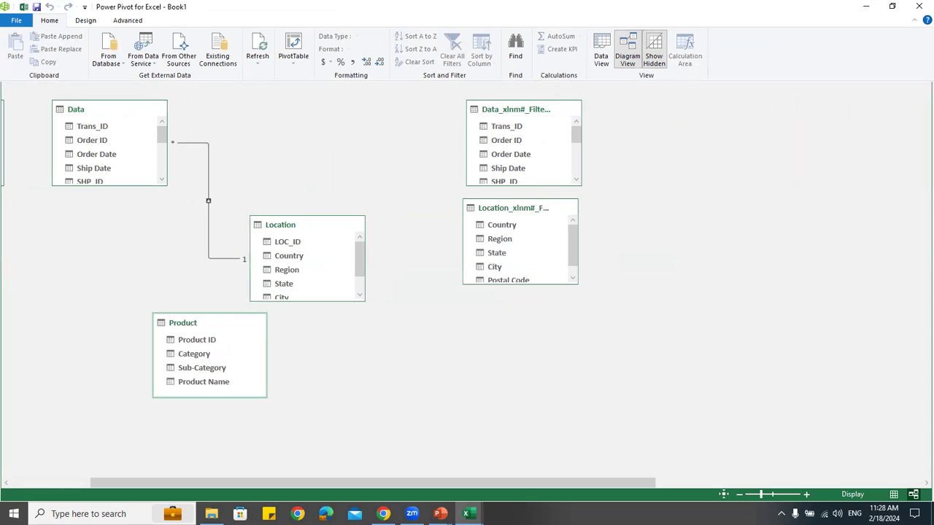
# Move the ShipMode table below Customer and the Segment table directly above Location in the diagram
pyautogui.moveTo(529, 487); pyautogui.dragTo(788, 483)
pyautogui.moveTo(665, 109); pyautogui.dragTo(120, 365)
pyautogui.moveTo(868, 109); pyautogui.dragTo(53, 301)
pyautogui.moveTo(590, 306); pyautogui.dragTo(86, 257)
pyautogui.moveTo(651, 355); pyautogui.dragTo(276, 350)
pyautogui.moveTo(676, 355); pyautogui.dragTo(429, 115)
# Move both FilterDatabase tables to the far side of the diagram, and adjust the positions of Product and Segment around Data
pyautogui.moveTo(639, 111); pyautogui.dragTo(870, 365)
pyautogui.moveTo(624, 209); pyautogui.dragTo(877, 267)
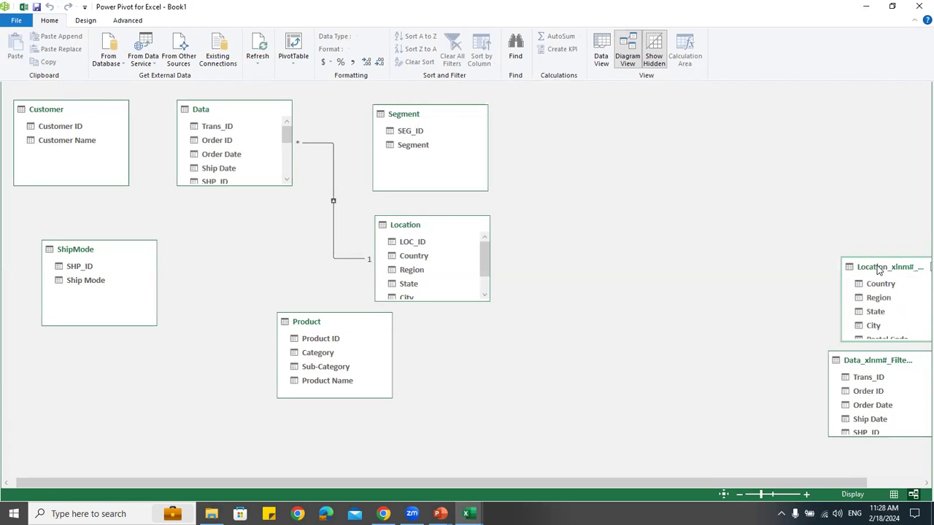
pyautogui.moveTo(587, 483); pyautogui.dragTo(582, 483)
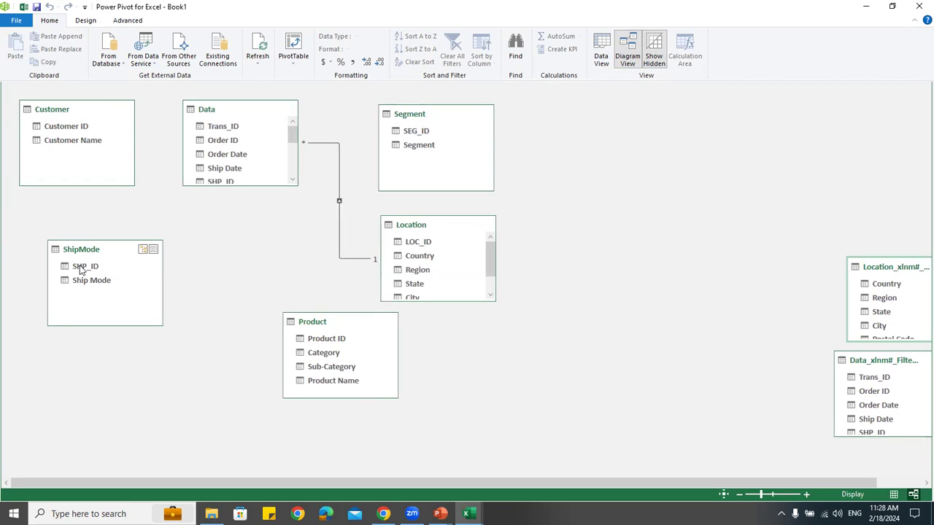
pyautogui.moveTo(340, 321); pyautogui.dragTo(274, 325)
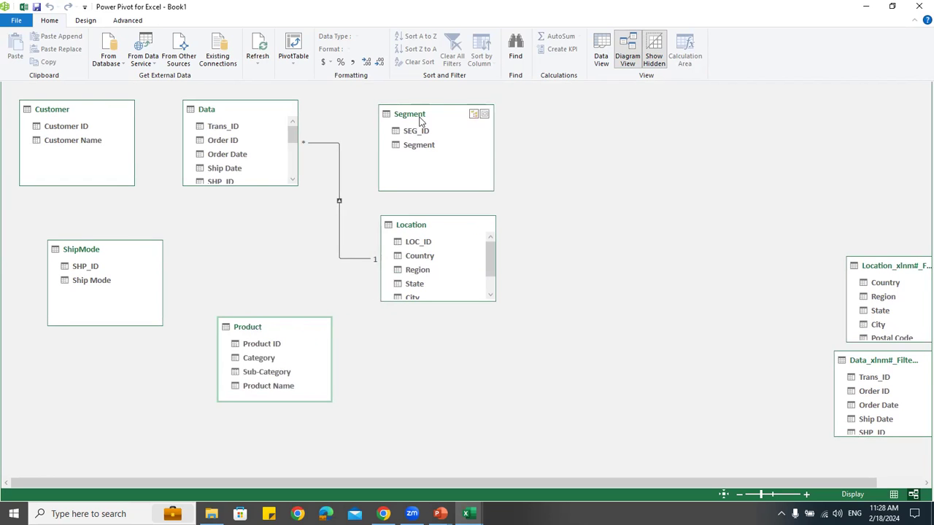
pyautogui.click(423, 120)
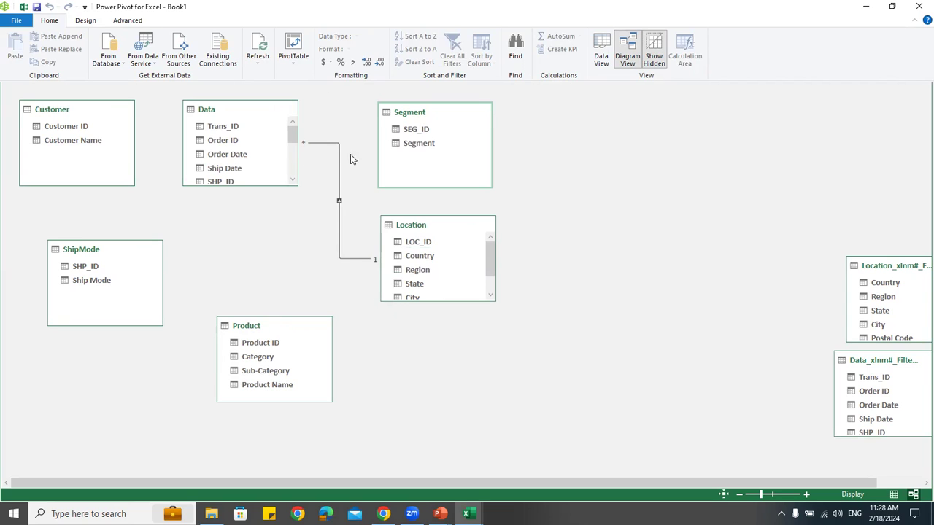
# Create a relationship from SEG_ID in Data to SEG_ID in Segment, and switch back to the Book1 PivotTable
pyautogui.moveTo(293, 139); pyautogui.dragTo(294, 155)
pyautogui.moveTo(230, 134)
pyautogui.mouseDown()
pyautogui.moveTo(219, 136)
pyautogui.moveTo(411, 131)
pyautogui.mouseUp()
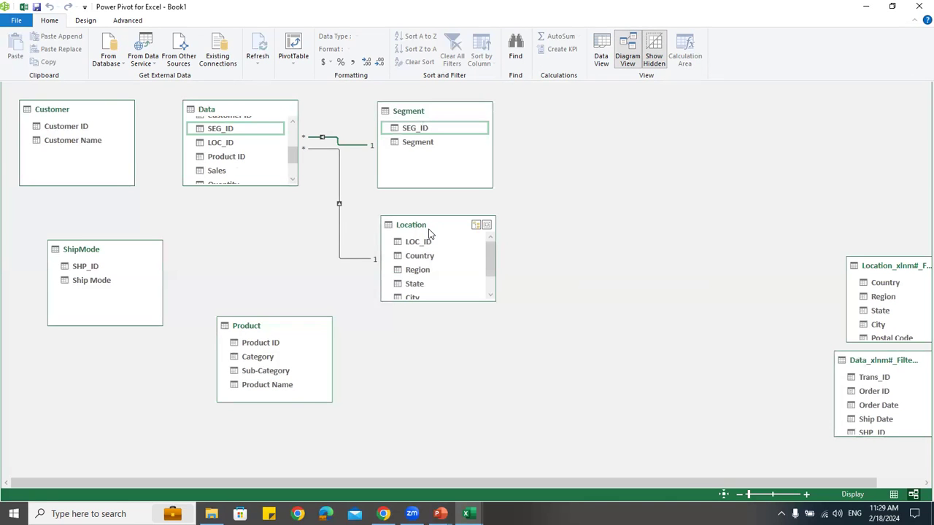
pyautogui.moveTo(468, 513)
pyautogui.click(423, 474)
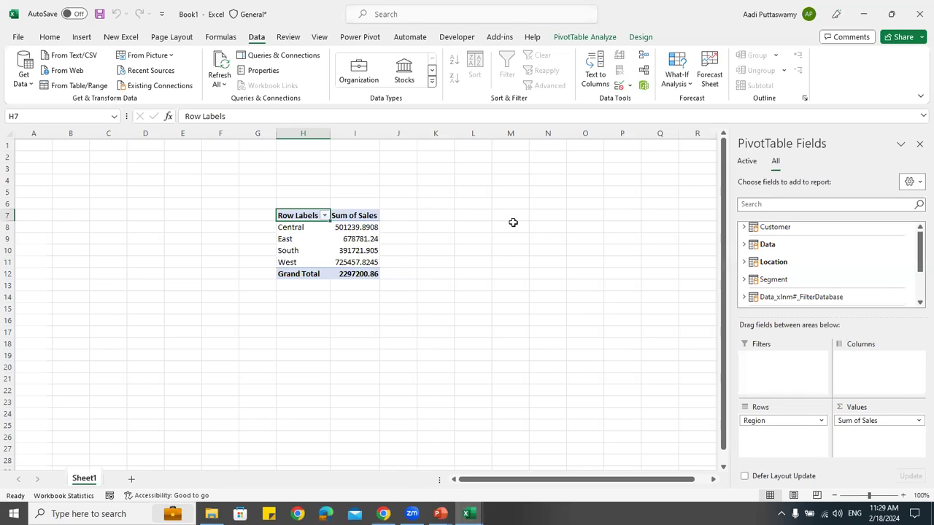
# Replace Region with the Segment field from the Segment table in the PivotTable rows
pyautogui.click(762, 281)
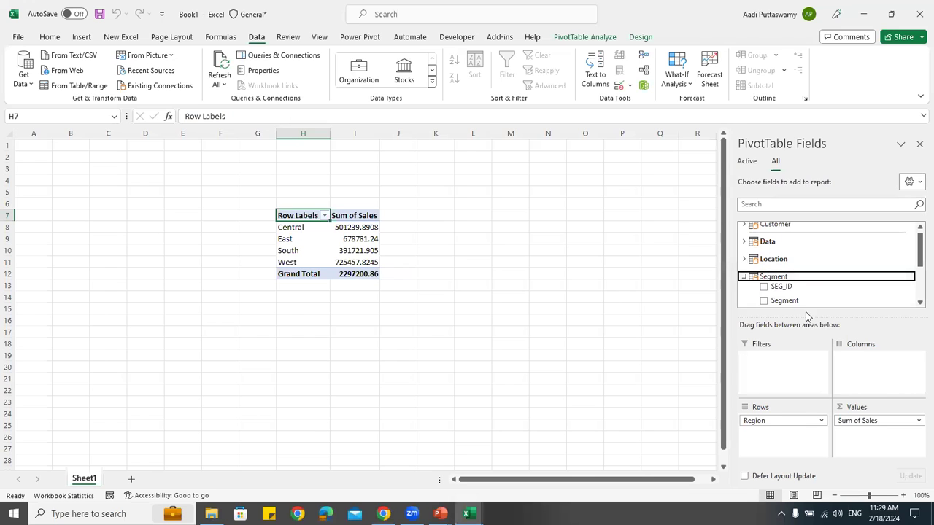
pyautogui.scroll(-1, 803, 296)
pyautogui.moveTo(791, 250); pyautogui.dragTo(438, 281)
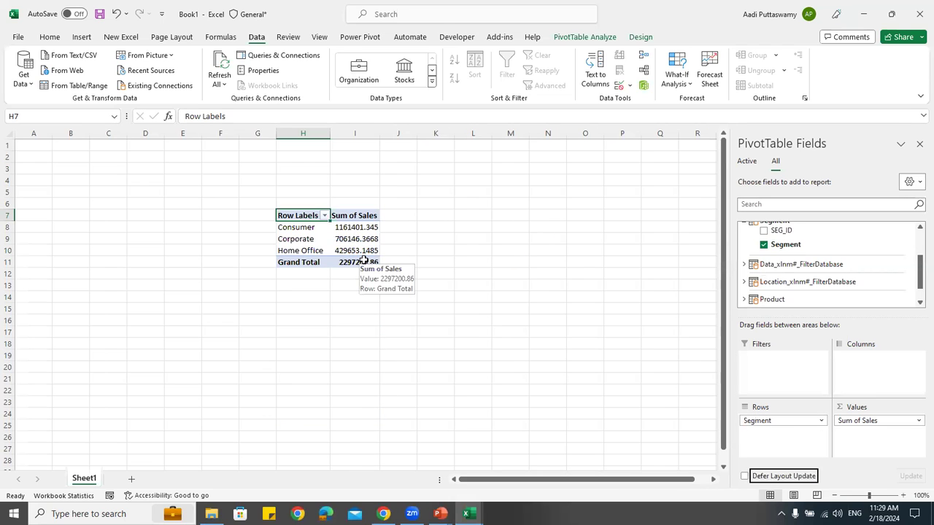
# Replace Segment with Customer Name from the Customer table in the PivotTable rows, and select the first twelve Sum of Sales values
pyautogui.moveTo(751, 421); pyautogui.dragTo(602, 314)
pyautogui.click(744, 228)
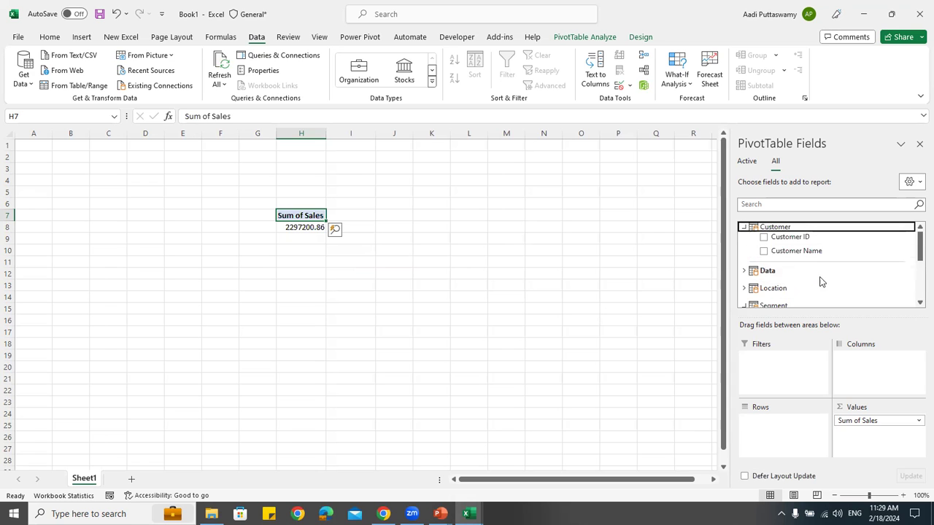
pyautogui.moveTo(799, 252); pyautogui.dragTo(781, 430)
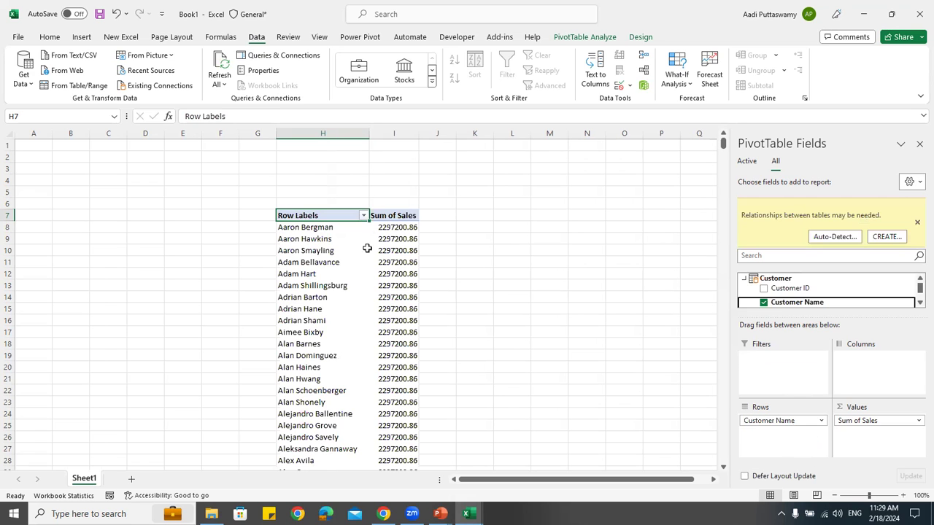
pyautogui.moveTo(387, 227); pyautogui.dragTo(397, 350)
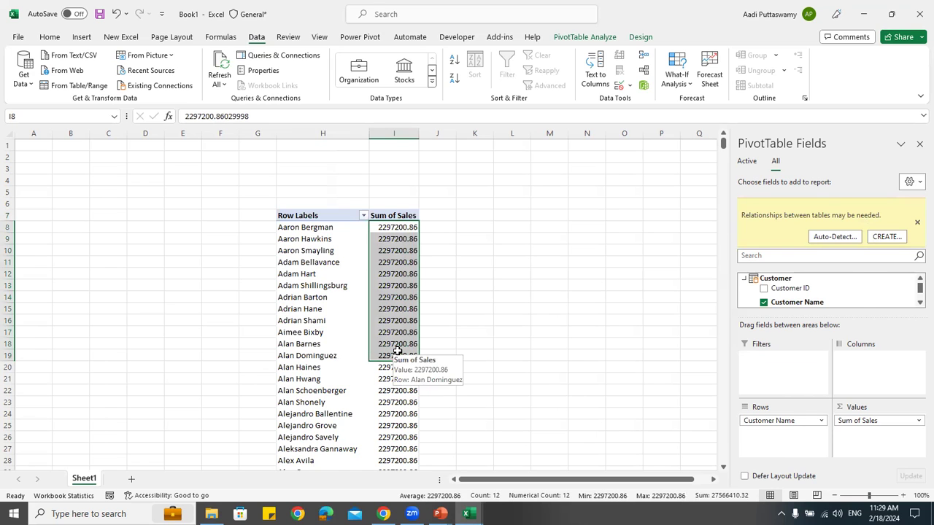
# In the data model diagram, enlarge Data to fit all its fields and relate Customer ID in Customer to Customer ID in Data
pyautogui.hotkey('alt', 'Tab')
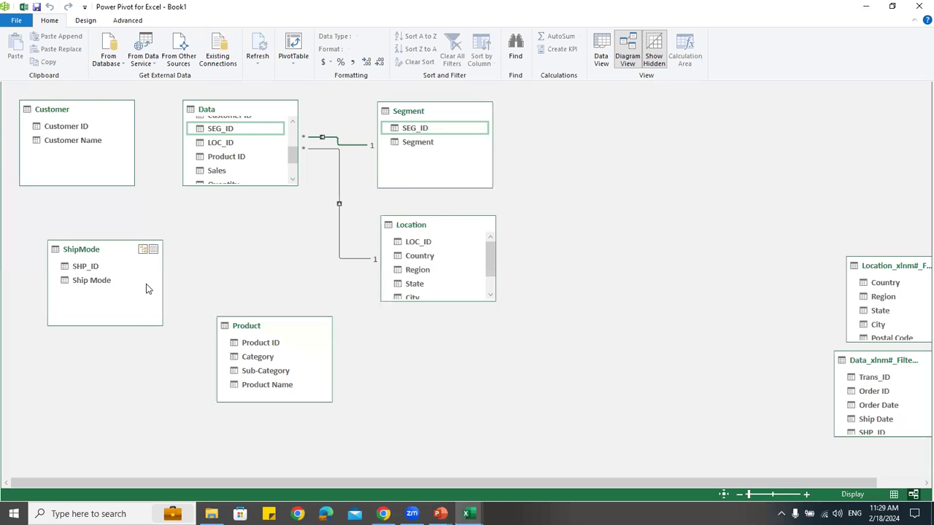
pyautogui.click(469, 513)
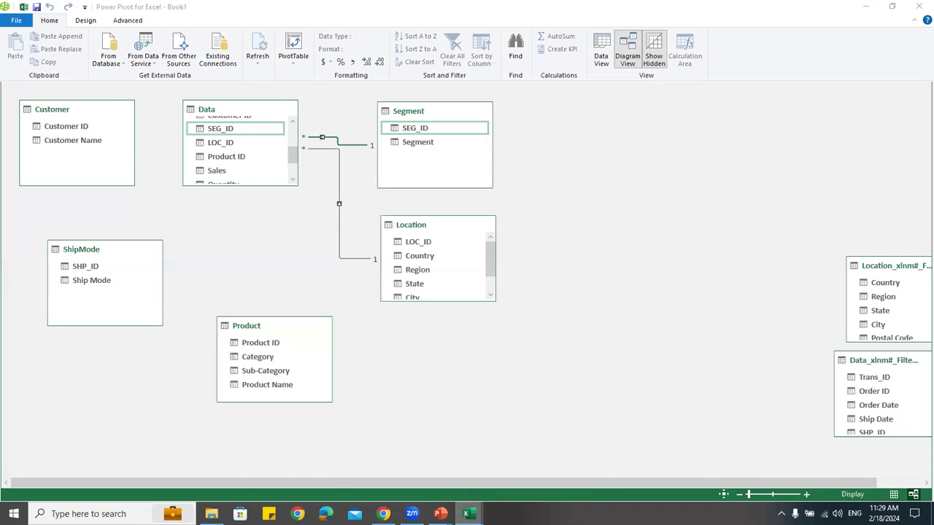
pyautogui.click(406, 461)
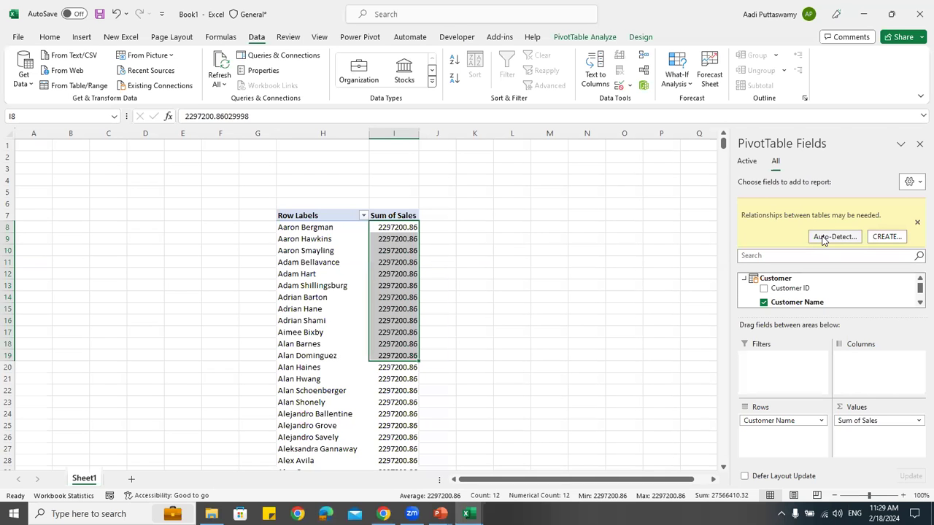
pyautogui.hotkey('alt', 'Tab')
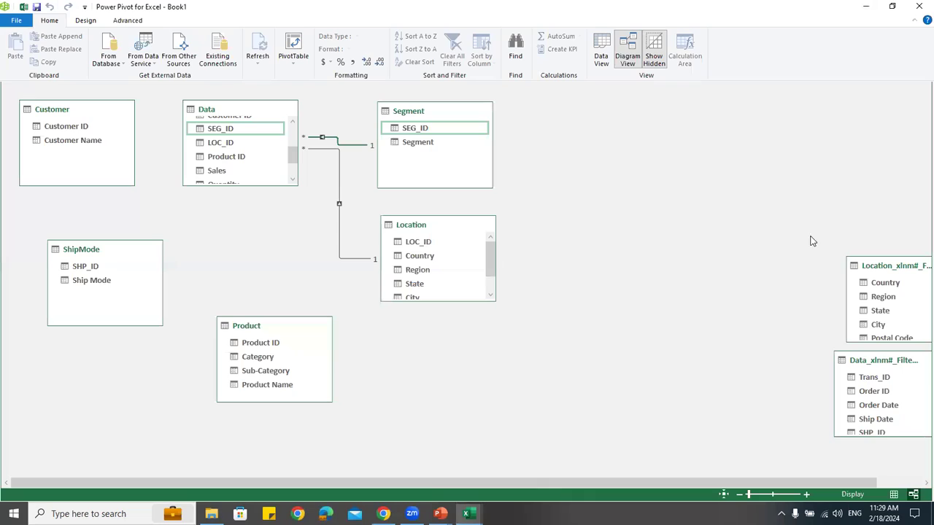
pyautogui.click(82, 126)
pyautogui.moveTo(291, 188); pyautogui.dragTo(295, 313)
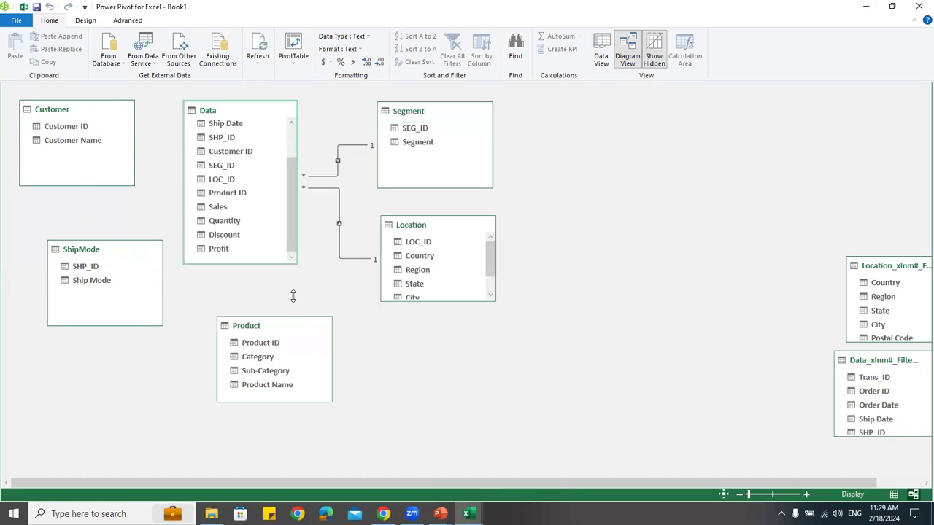
pyautogui.moveTo(77, 129); pyautogui.dragTo(223, 195)
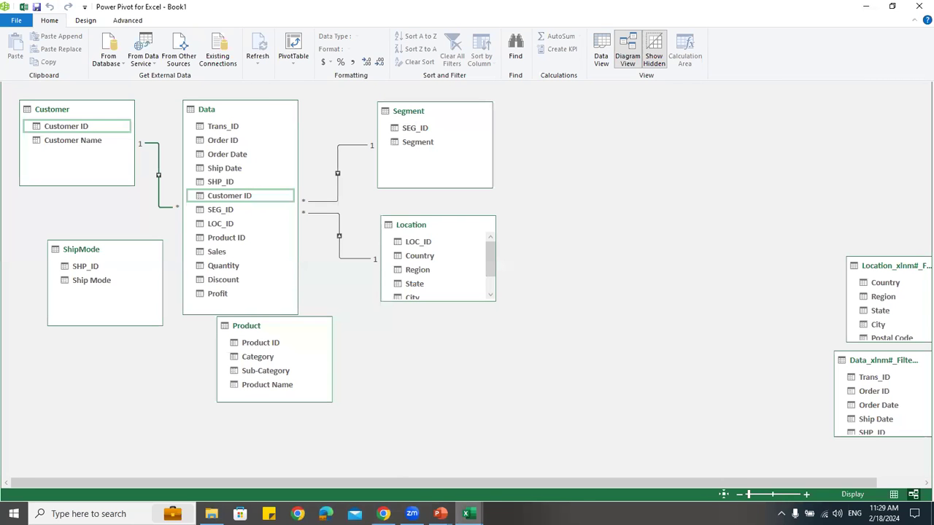
# Switch back to the Book1 PivotTable and review the Sum of Sales for each customer
pyautogui.moveTo(468, 514)
pyautogui.click(414, 474)
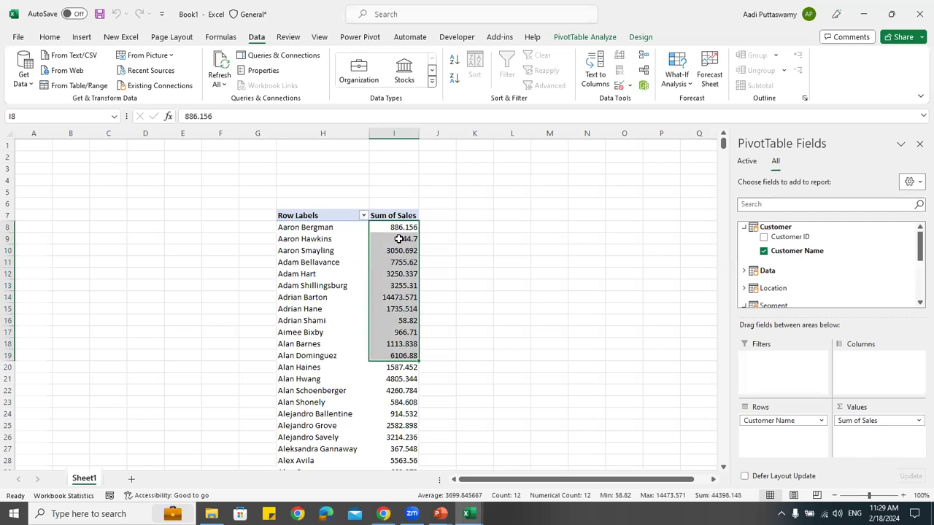
pyautogui.scroll(-2, 809, 301)
pyautogui.scroll(2, 798, 294)
# Return to the data model diagram and relate Ship Mode in ShipMode to SHP_ID in Data
pyautogui.hotkey('alt', 'Tab')
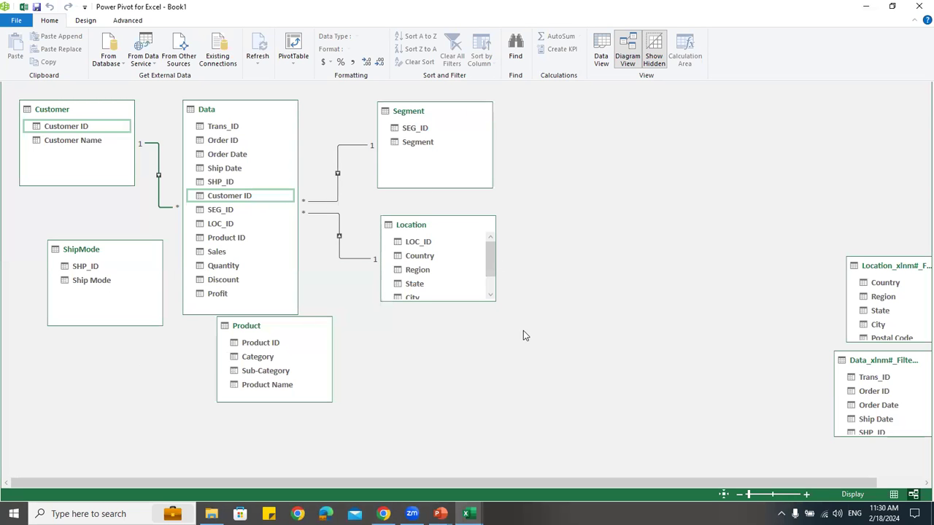
pyautogui.click(102, 281)
pyautogui.moveTo(99, 281); pyautogui.dragTo(220, 184)
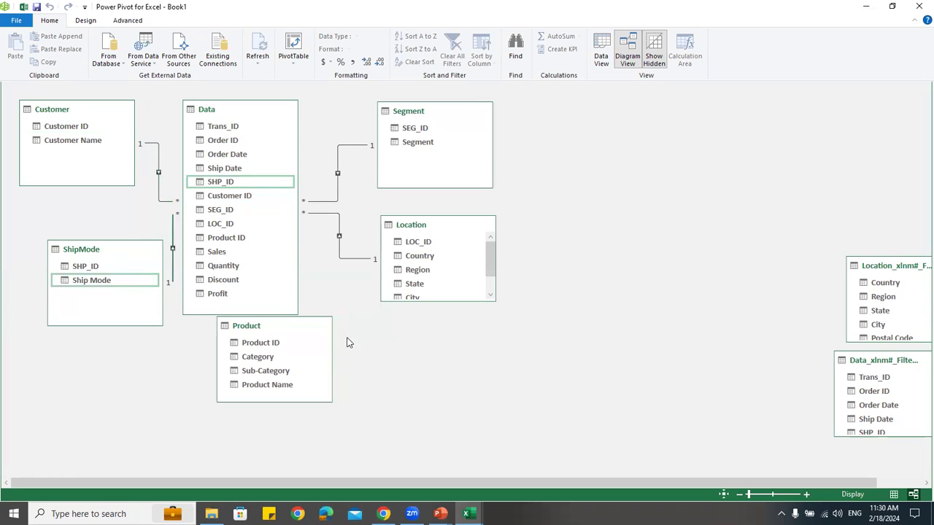
# Move ShipMode slightly away from Data and delete the relationship between Ship Mode and SHP_ID from the model
pyautogui.moveTo(94, 251); pyautogui.dragTo(71, 253)
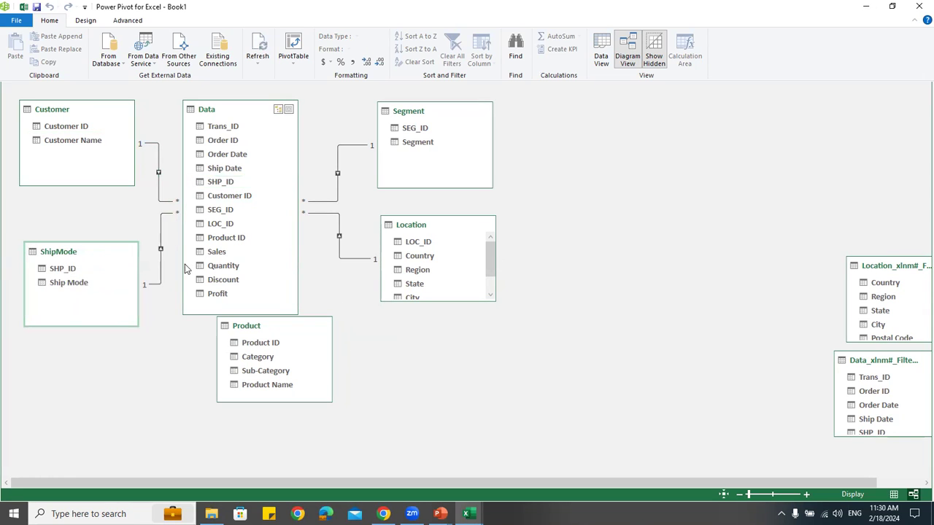
pyautogui.click(157, 285)
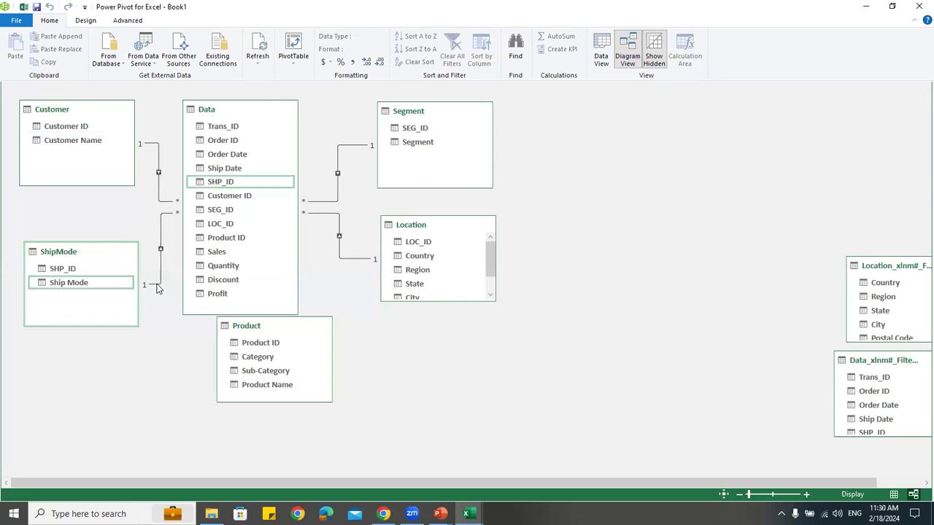
pyautogui.rightClick(161, 289)
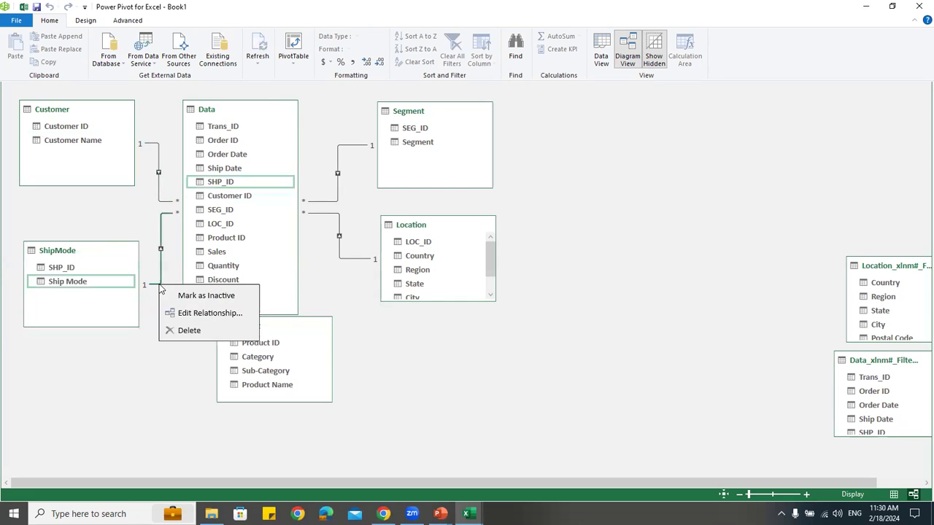
pyautogui.click(189, 331)
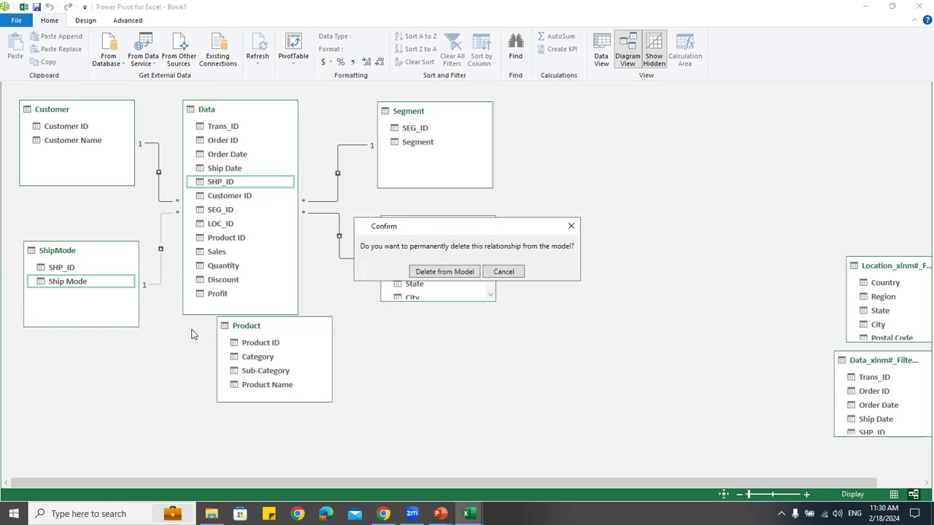
pyautogui.click(437, 272)
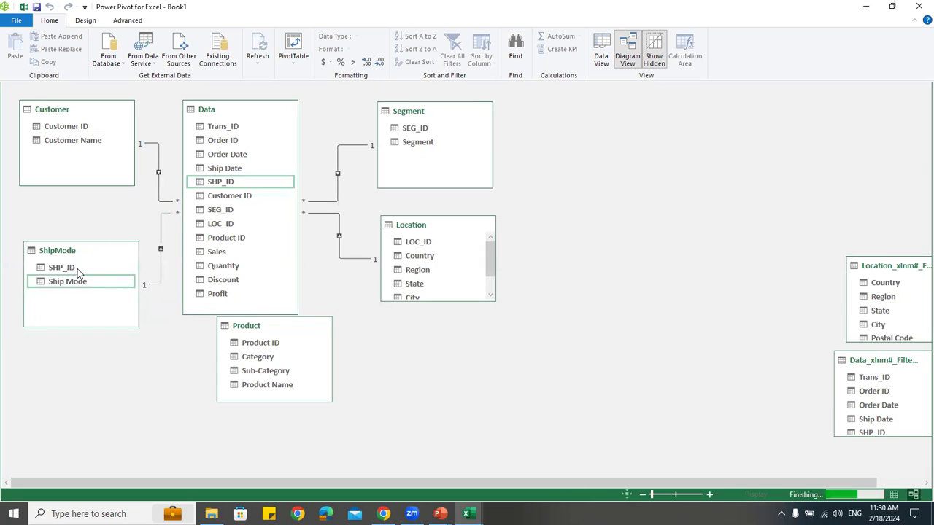
# Relate SHP_ID in ShipMode to SHP_ID in Data, and align ShipMode beneath Customer with Data centred between the surrounding tables
pyautogui.moveTo(66, 274); pyautogui.dragTo(213, 184)
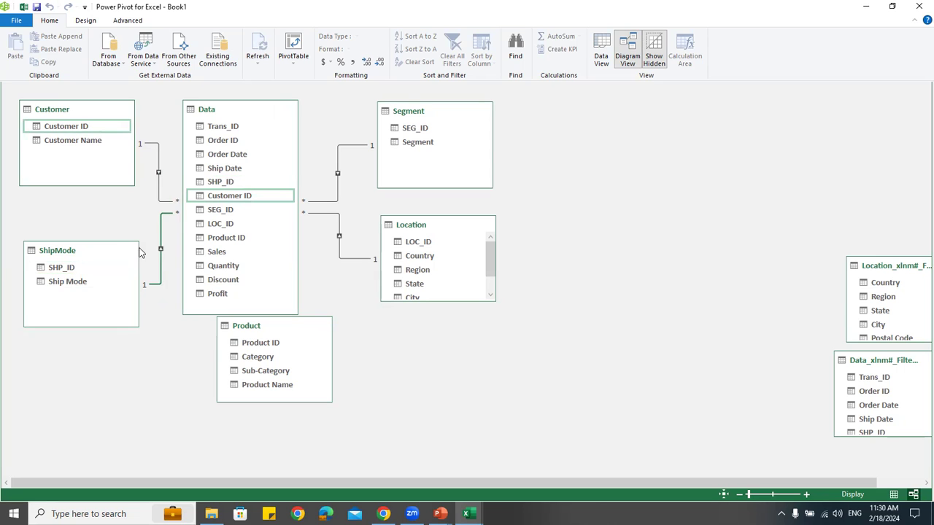
pyautogui.moveTo(76, 256); pyautogui.dragTo(73, 226)
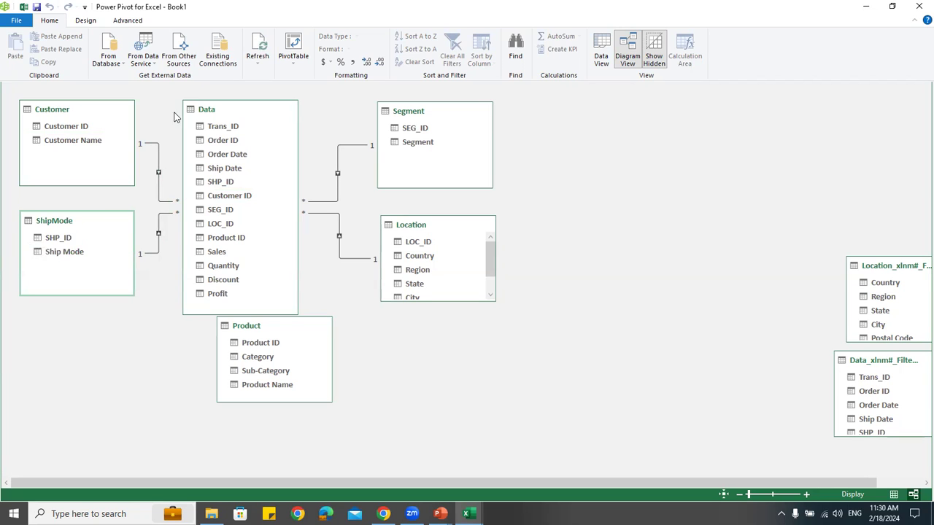
pyautogui.moveTo(207, 109); pyautogui.dragTo(215, 111)
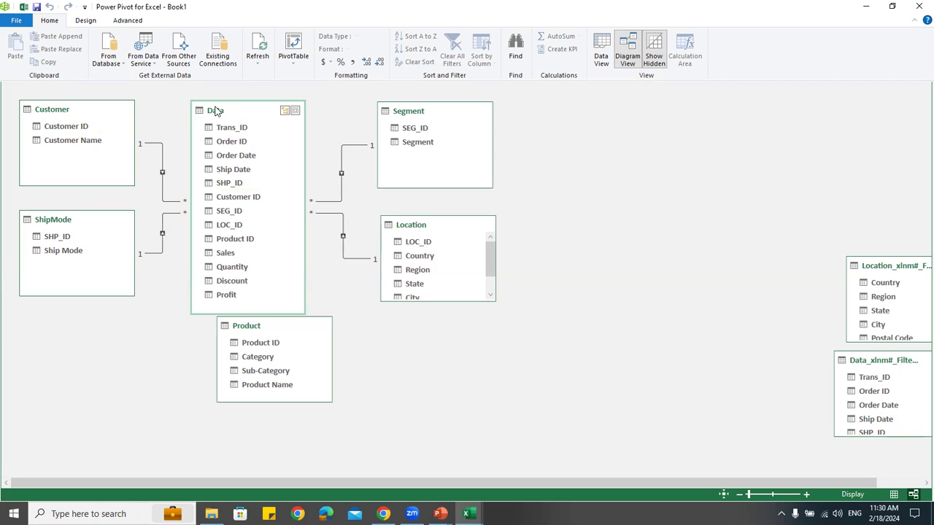
# Move Product clear of Data and try to relate Product ID in Product to Product ID in Data
pyautogui.moveTo(277, 326); pyautogui.dragTo(378, 349)
pyautogui.click(378, 369)
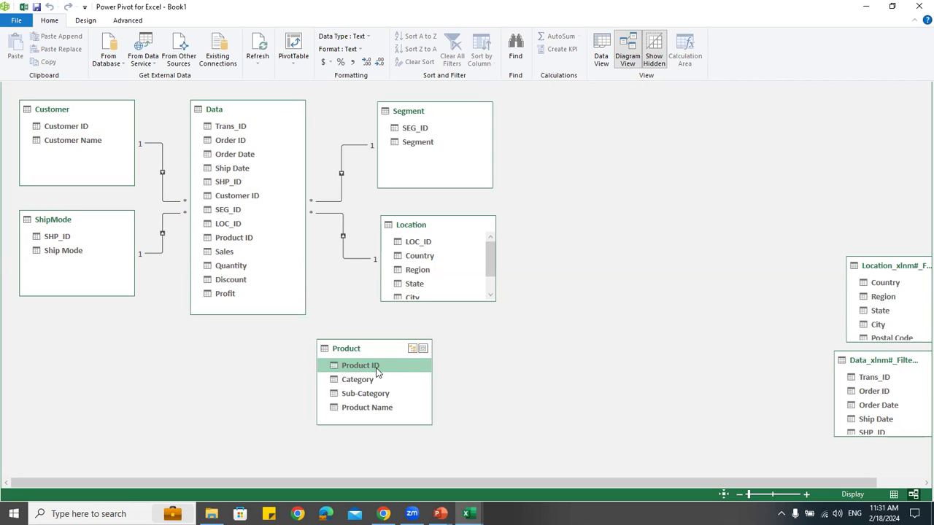
pyautogui.moveTo(378, 371); pyautogui.dragTo(247, 237)
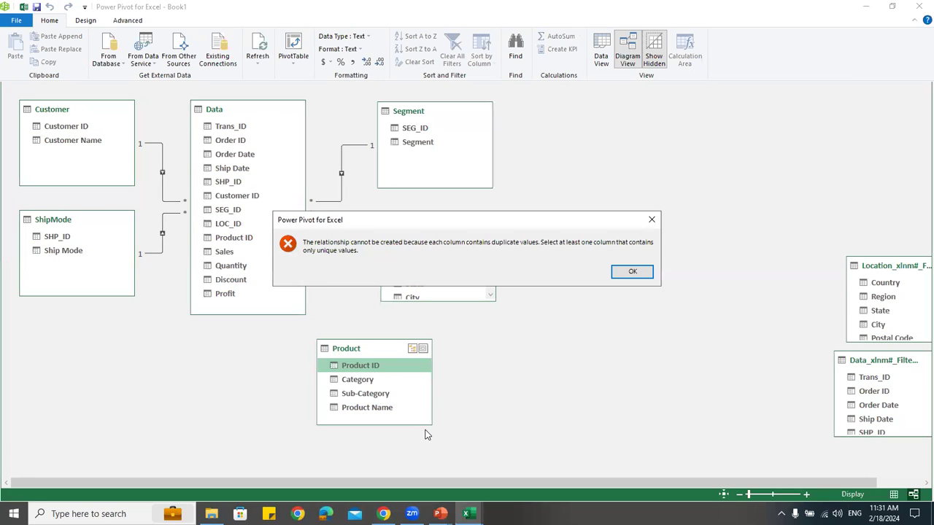
pyautogui.click(633, 275)
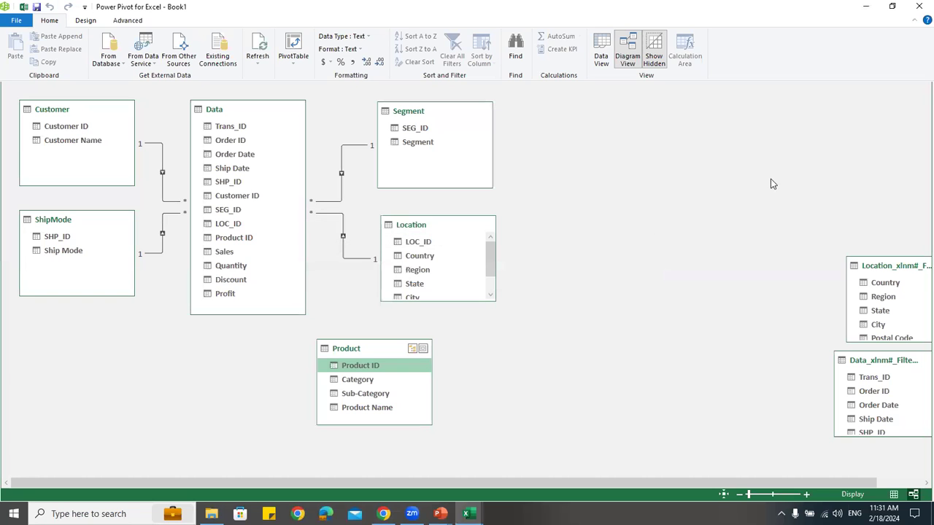
# Close the Power Pivot window and accept the attempt to recover the content of Book1 (version 1).xlsb
pyautogui.click(919, 5)
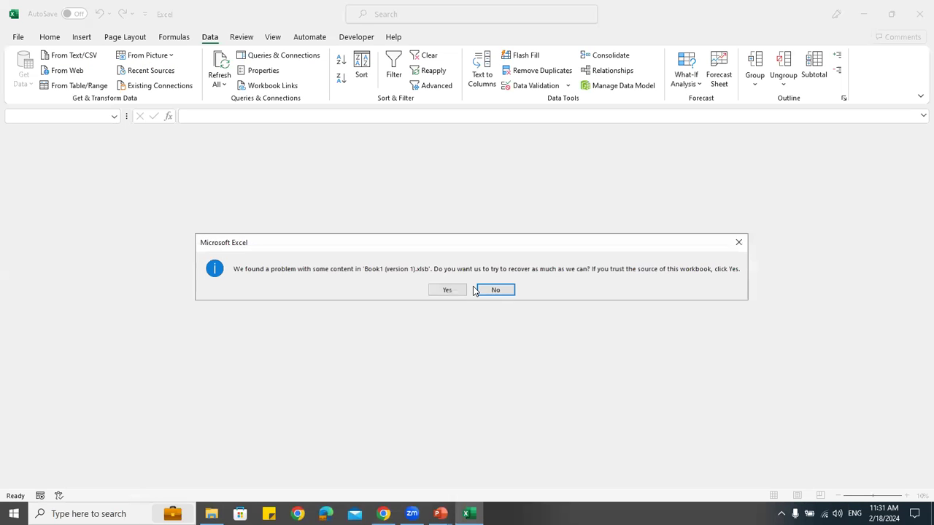
pyautogui.click(447, 290)
pyautogui.click(470, 289)
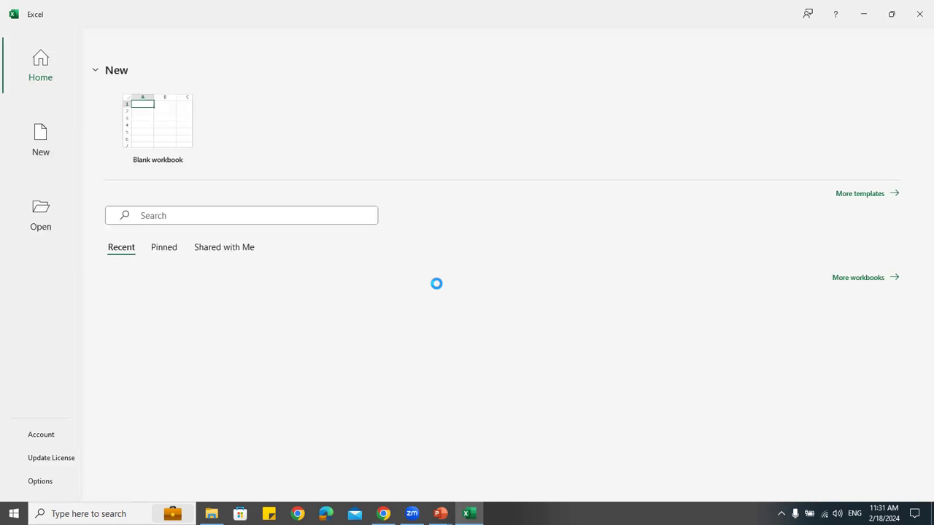
# Create a blank workbook and close its Feedback to Microsoft pane
pyautogui.click(157, 137)
pyautogui.click(426, 300)
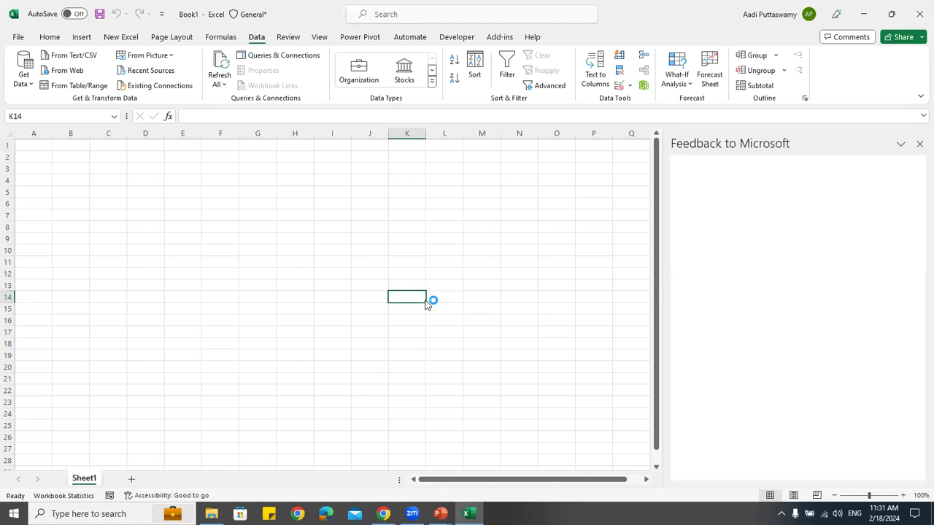
pyautogui.click(919, 145)
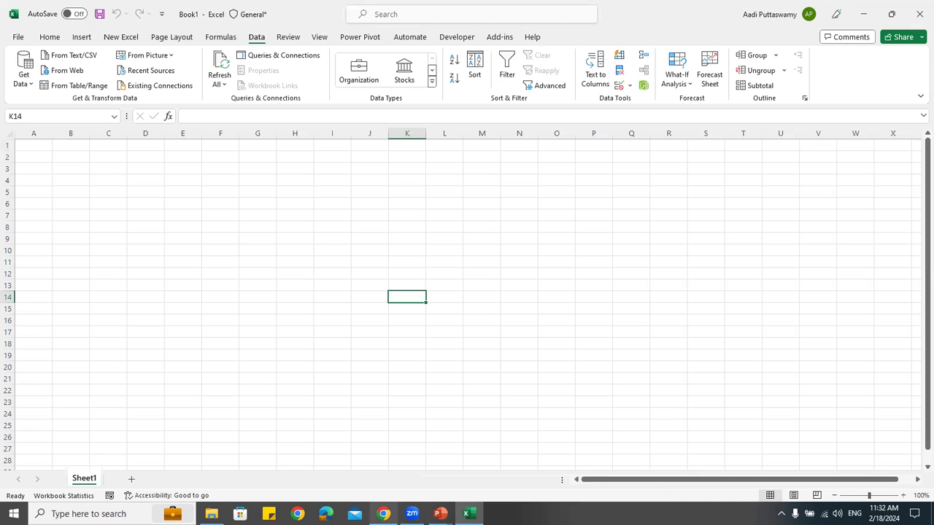
pyautogui.moveTo(412, 514)
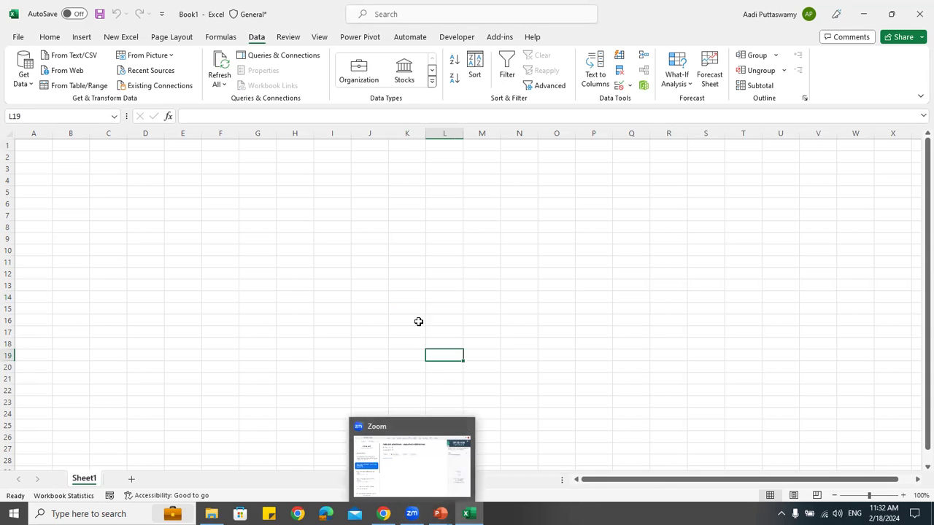
pyautogui.click(396, 275)
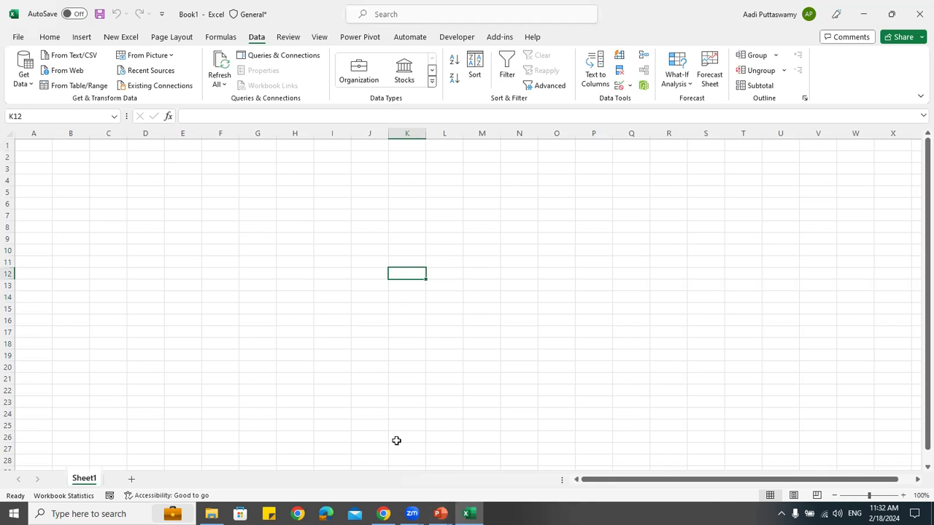
pyautogui.hotkey('alt', 'Tab')
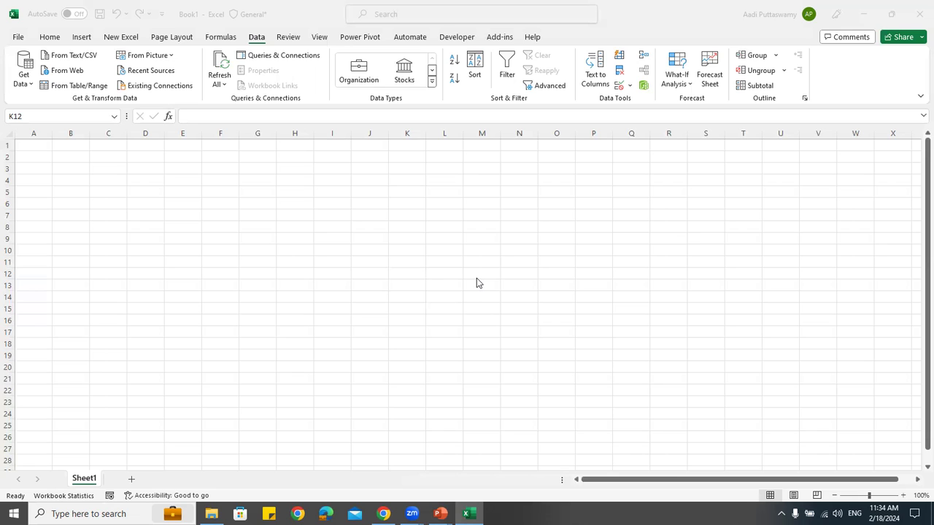
# Switch to Chrome and open it with the iTech Analytics Solutions profile
pyautogui.press('super+d')
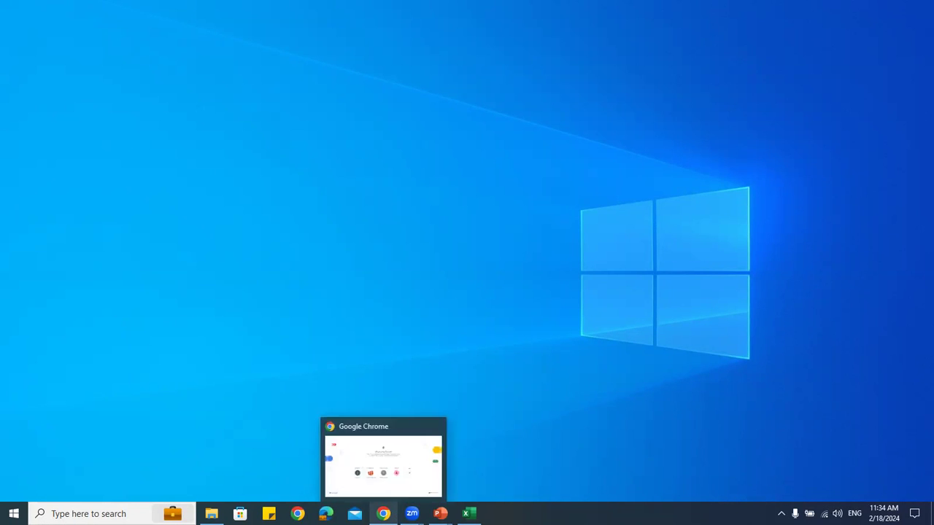
pyautogui.click(385, 498)
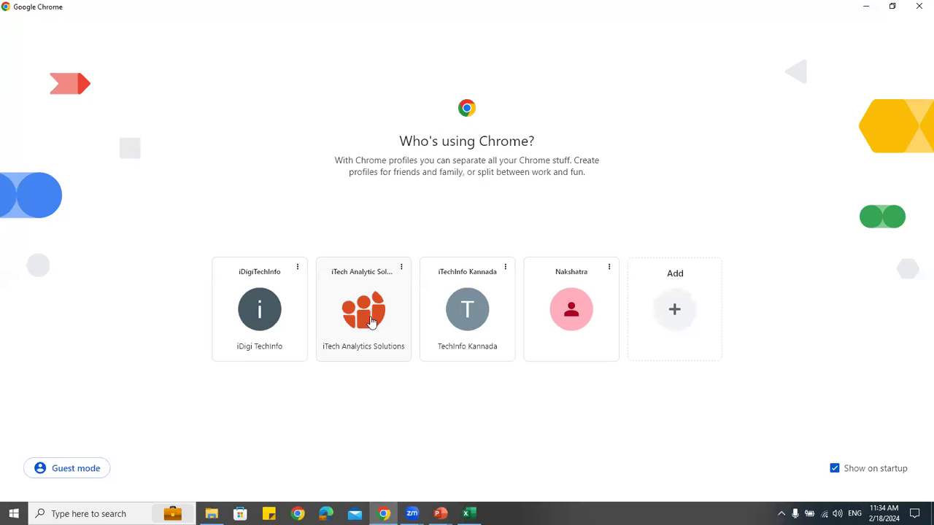
pyautogui.click(362, 314)
# Go to the Microsoft 365 home page at office.com
pyautogui.click(245, 38)
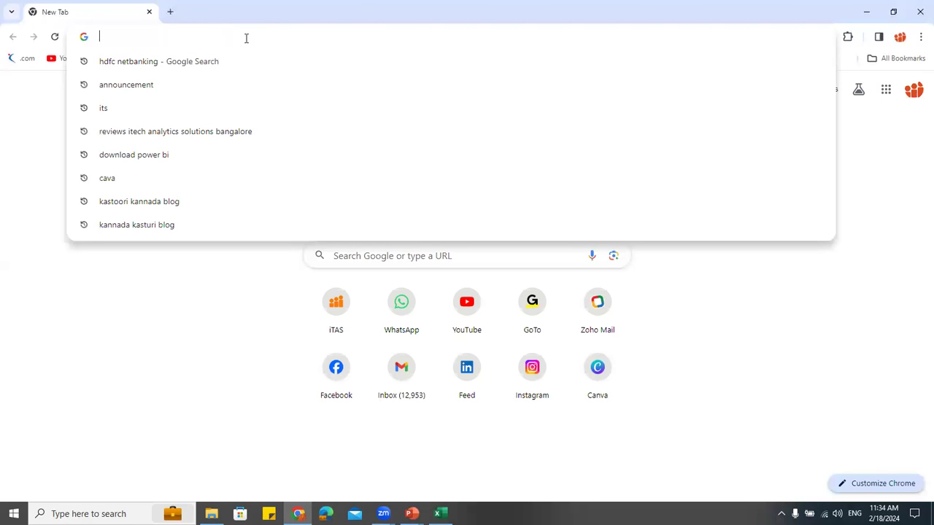
pyautogui.write('oof')
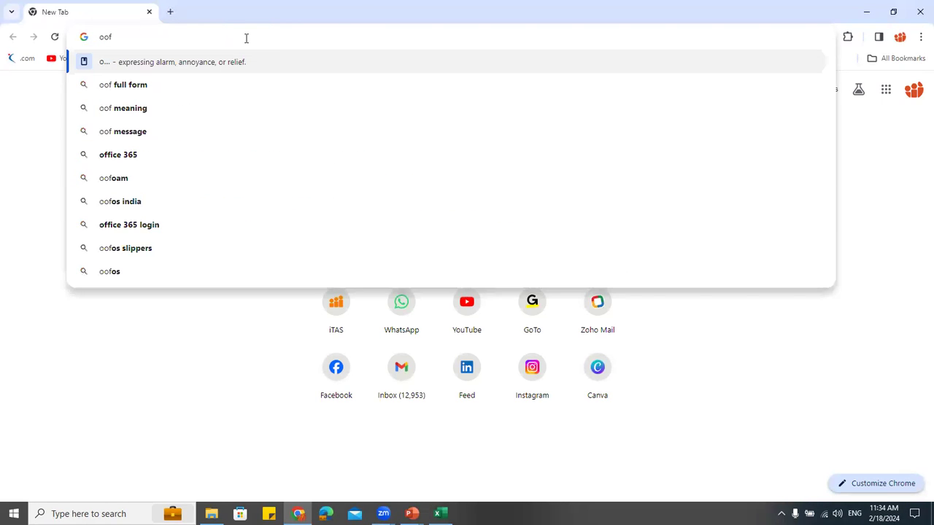
pyautogui.press('BackSpace')
pyautogui.press('BackSpace')
pyautogui.write('ff')
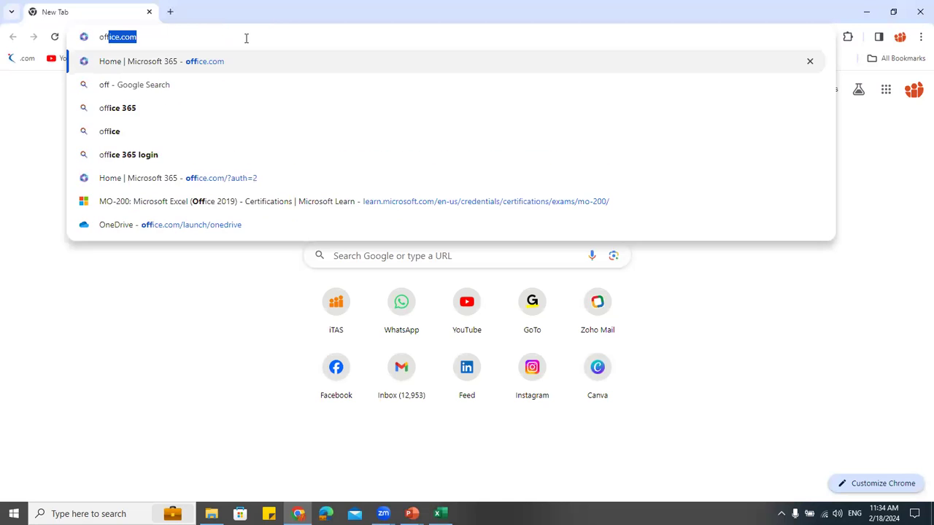
pyautogui.write('ice')
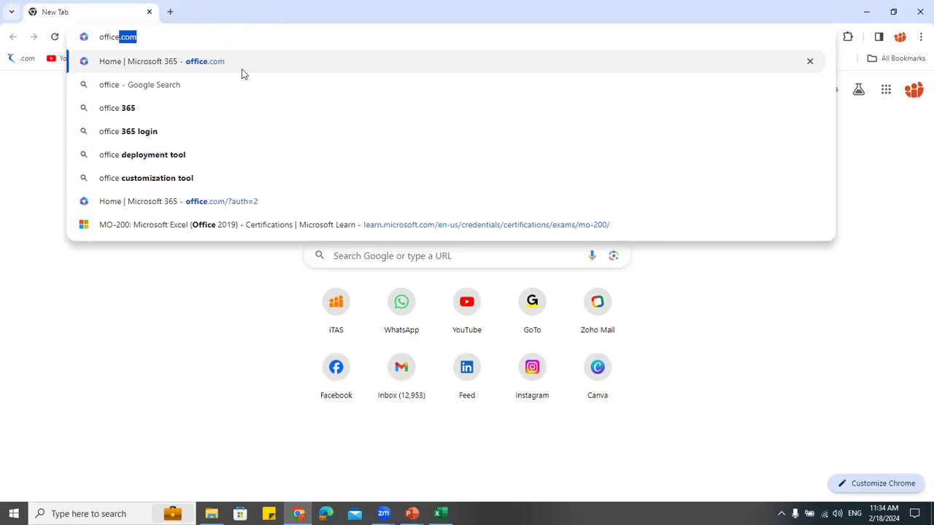
pyautogui.click(188, 63)
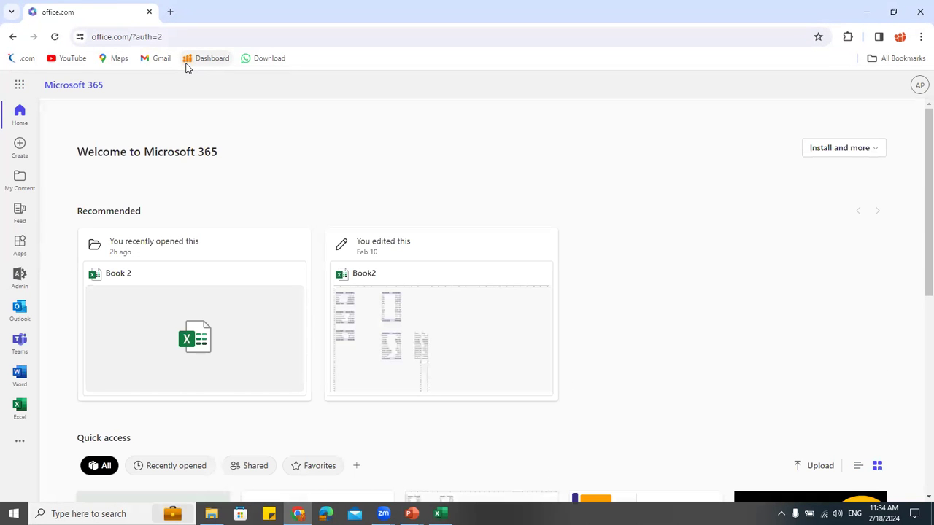
# Open OneDrive from the Microsoft 365 apps and look through the recent files
pyautogui.click(18, 90)
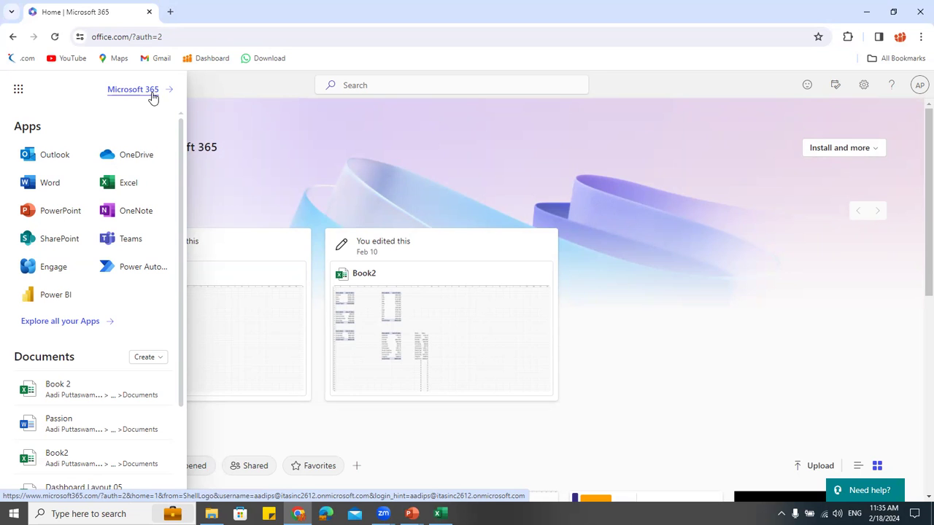
pyautogui.click(131, 157)
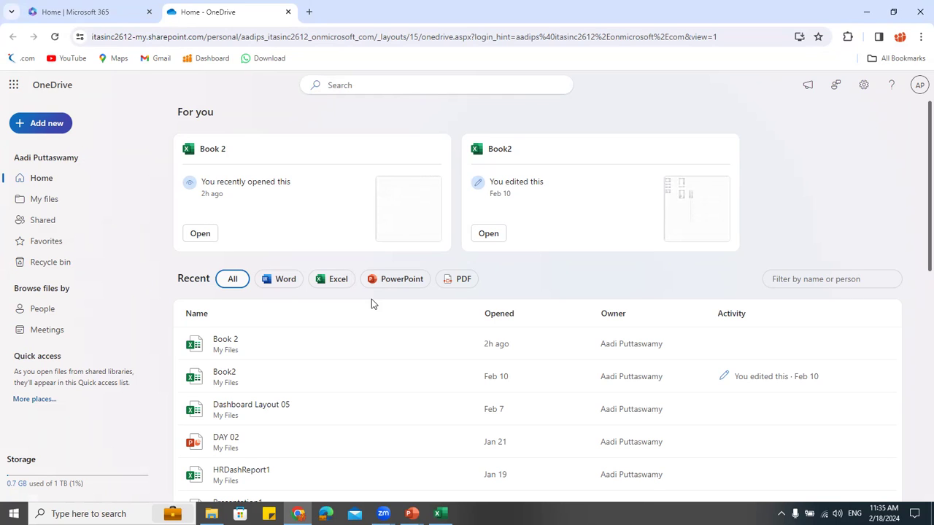
pyautogui.scroll(-8, 389, 353)
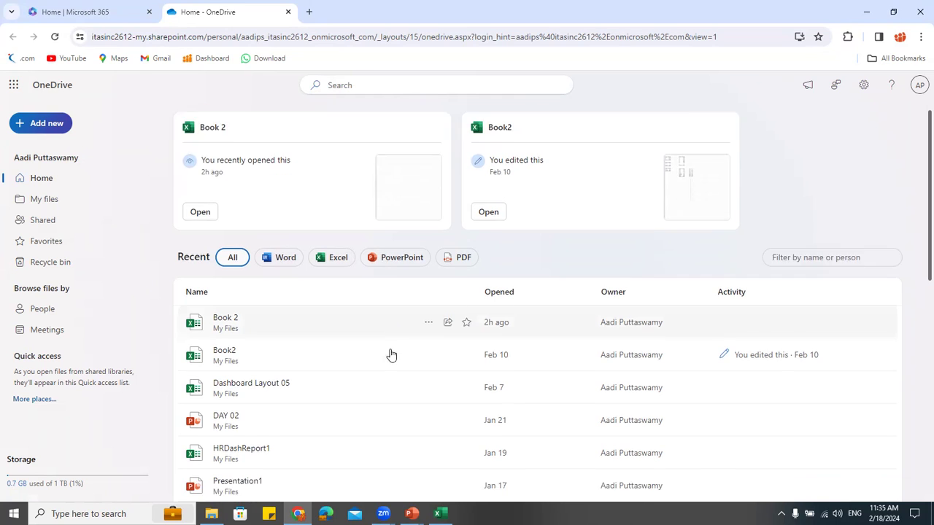
pyautogui.scroll(10, 394, 399)
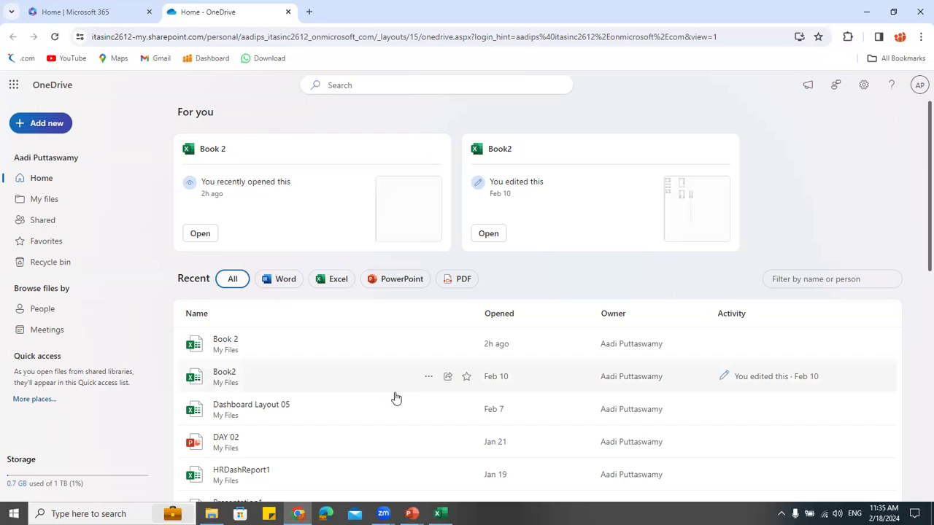
# Display My files in OneDrive and look through the stored folders and files
pyautogui.click(55, 202)
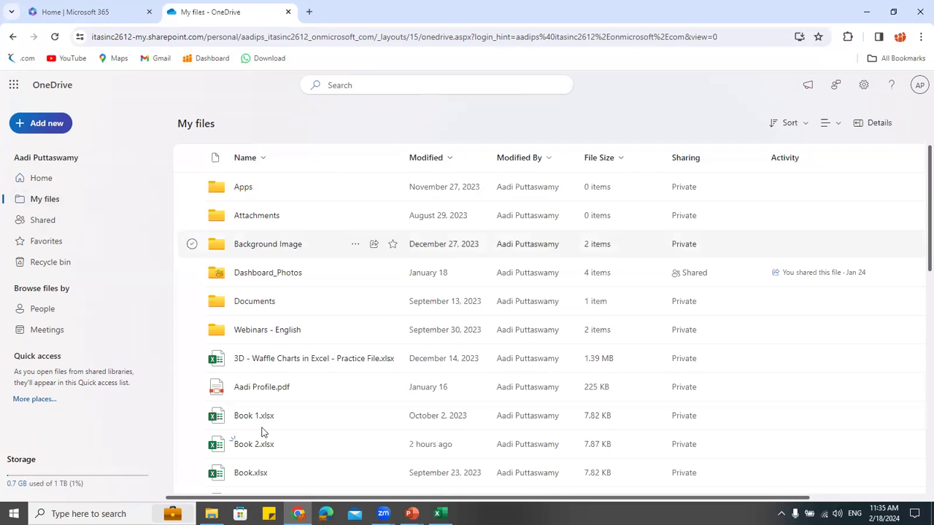
pyautogui.scroll(-10, 251, 387)
pyautogui.scroll(10, 287, 443)
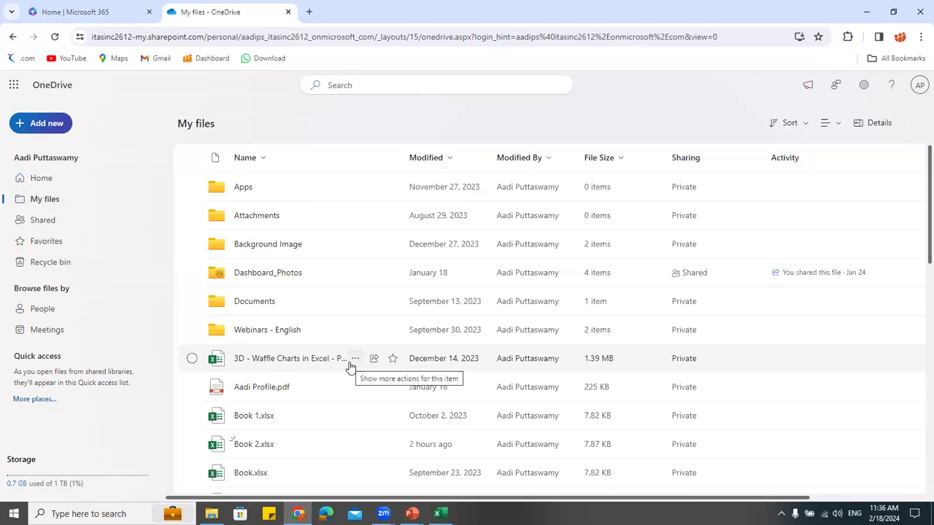
pyautogui.moveTo(351, 366)
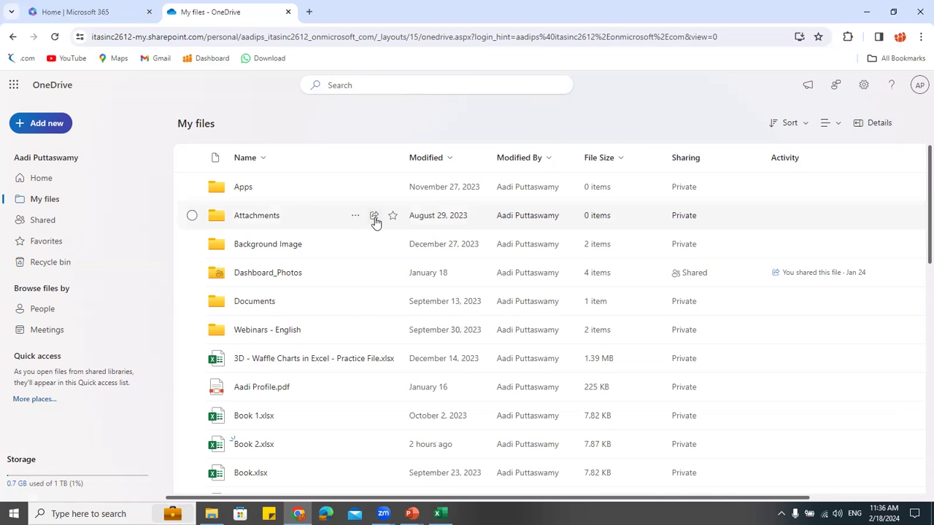
# Open sharing for the Attachments folder and review the suggested recipients and the edit and view permission options
pyautogui.click(374, 217)
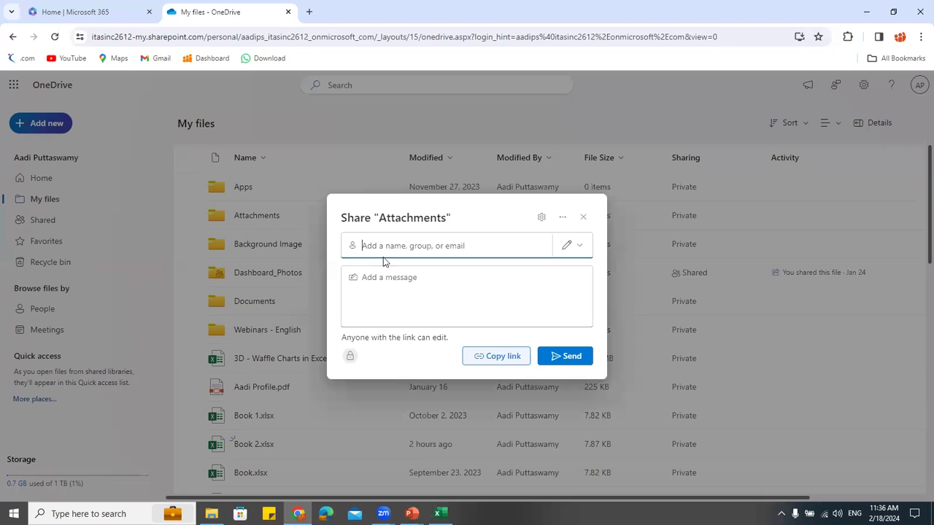
pyautogui.click(367, 246)
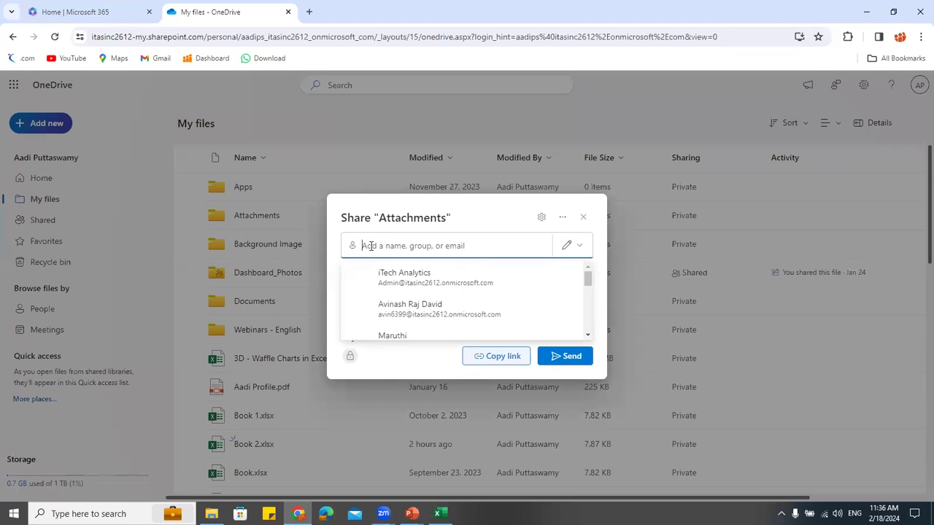
pyautogui.scroll(-5, 438, 321)
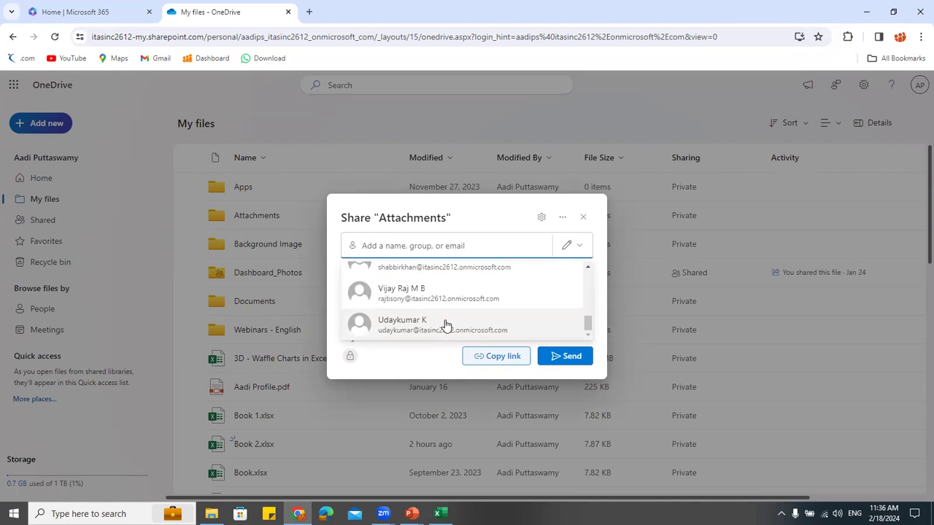
pyautogui.scroll(5, 447, 325)
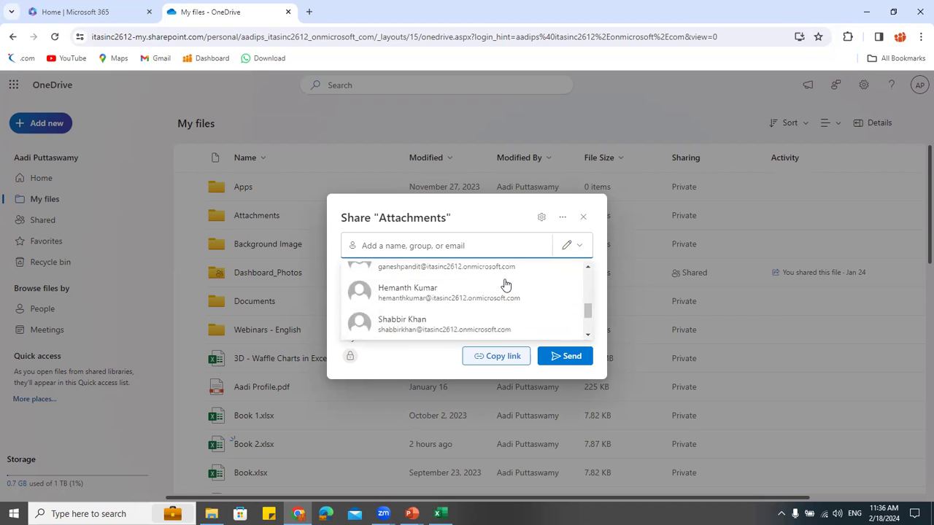
pyautogui.click(478, 247)
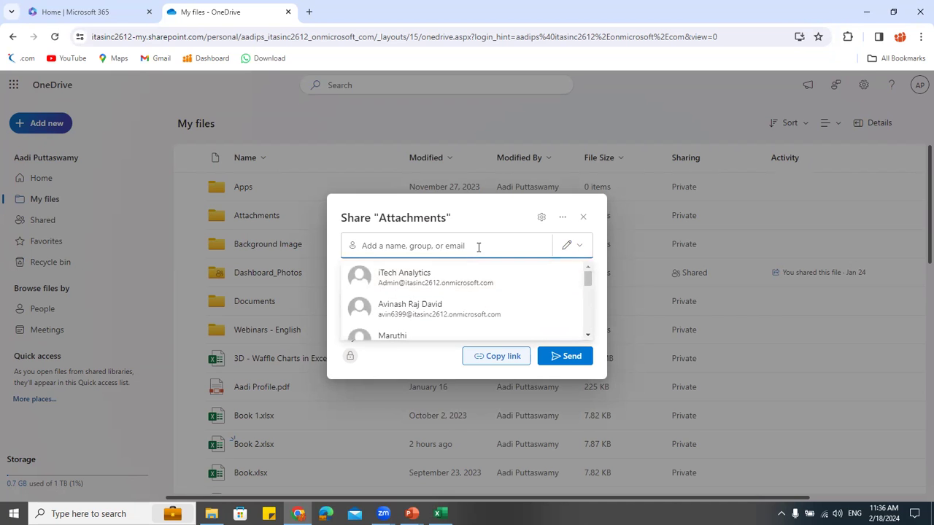
pyautogui.click(578, 249)
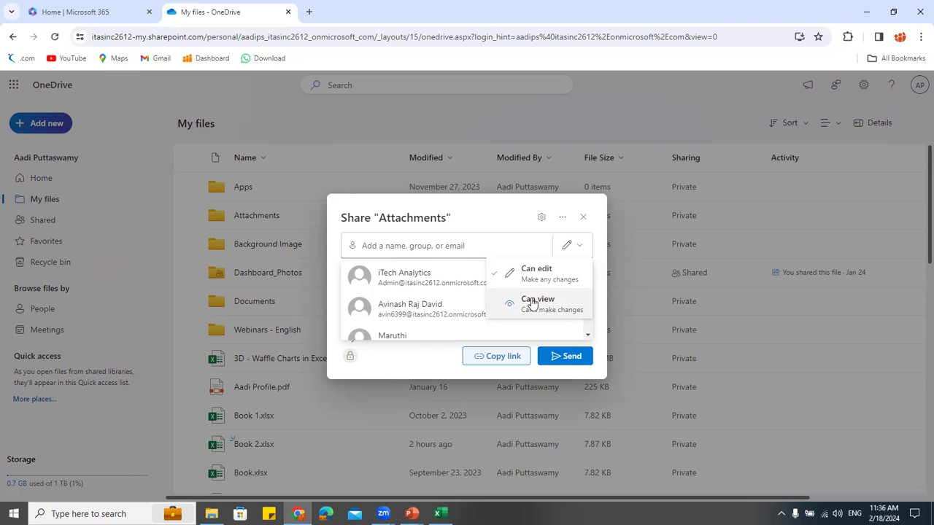
pyautogui.click(524, 217)
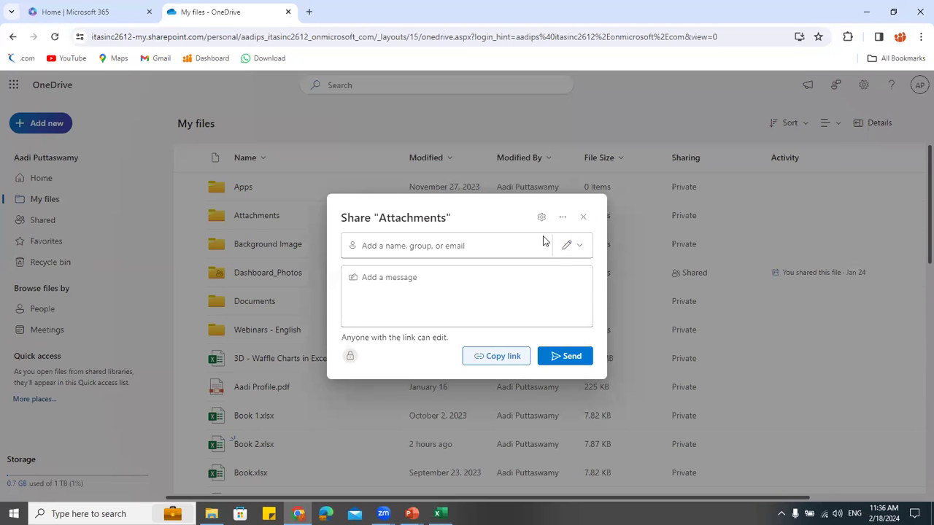
# Copy the sharing link of the Attachments folder and close its sharing dialog
pyautogui.click(496, 358)
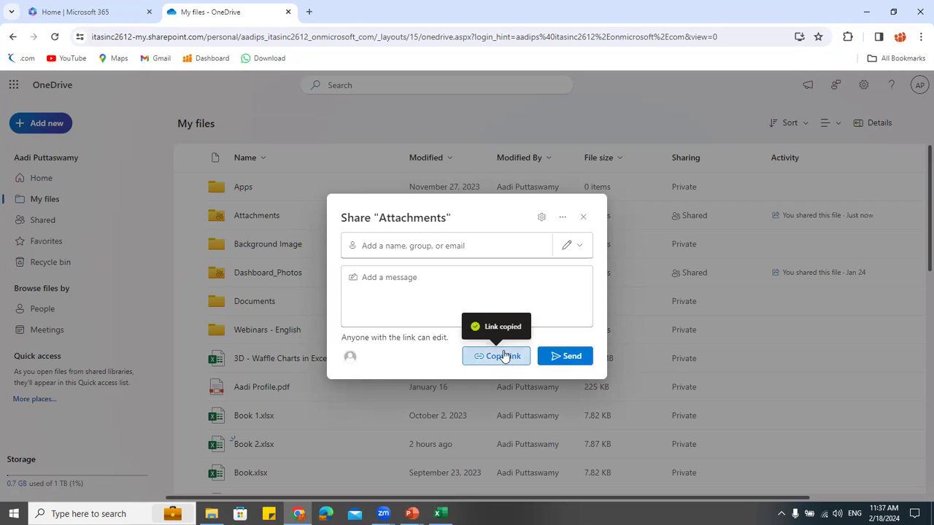
pyautogui.click(584, 217)
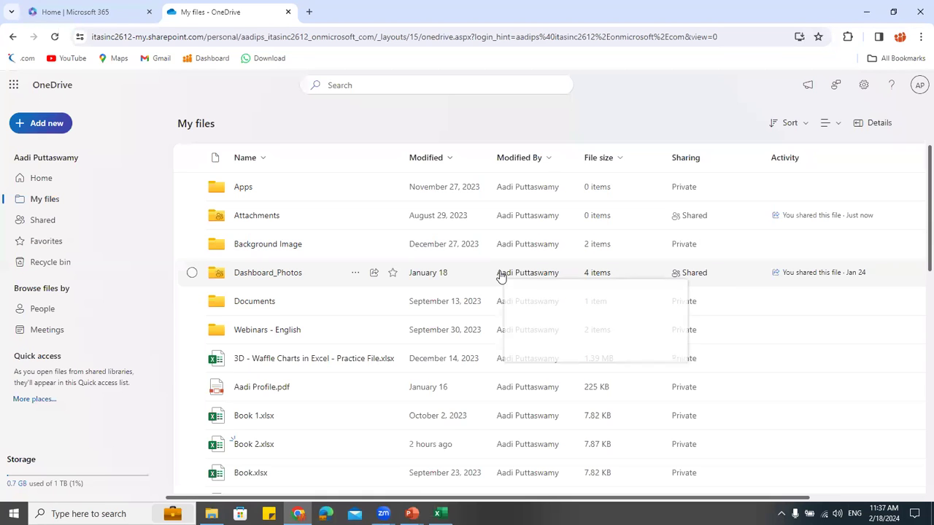
pyautogui.click(500, 275)
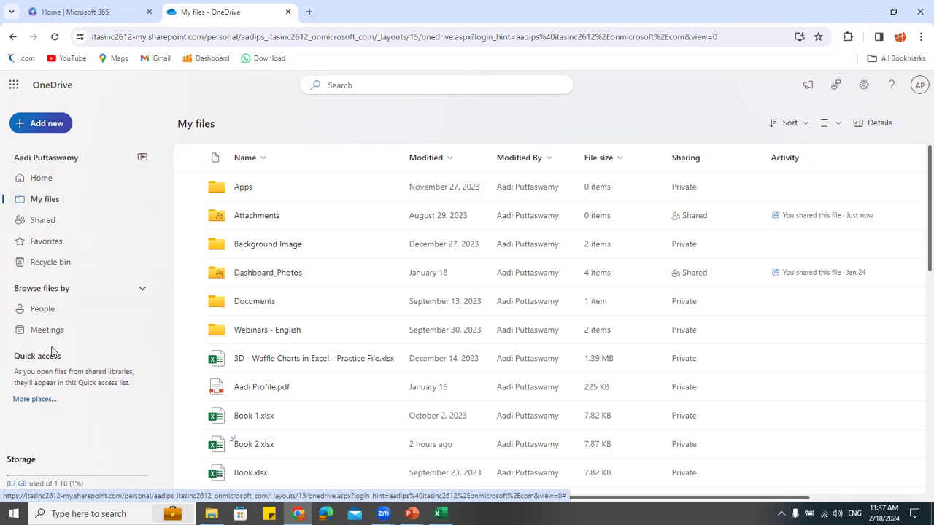
# Examine OneDrive's Shared, Home, Recycle bin and Favorites views in turn
pyautogui.click(37, 226)
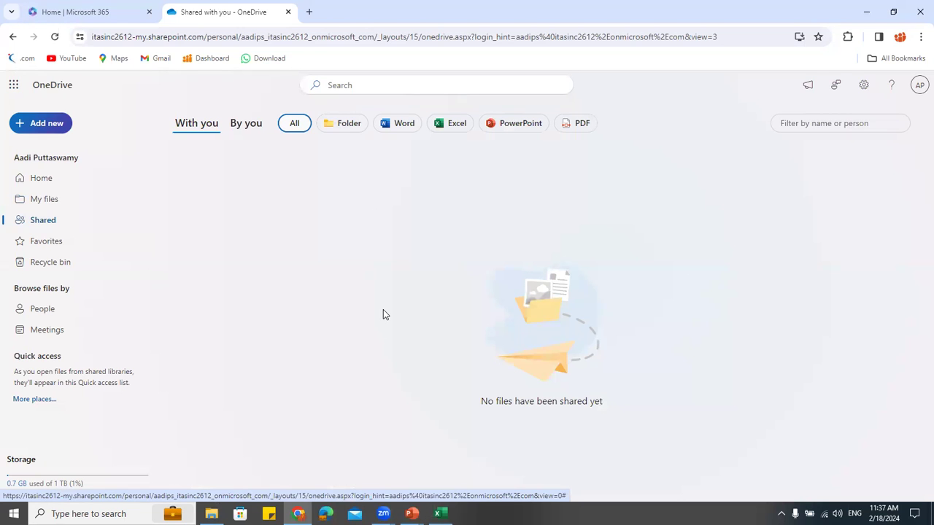
pyautogui.click(46, 182)
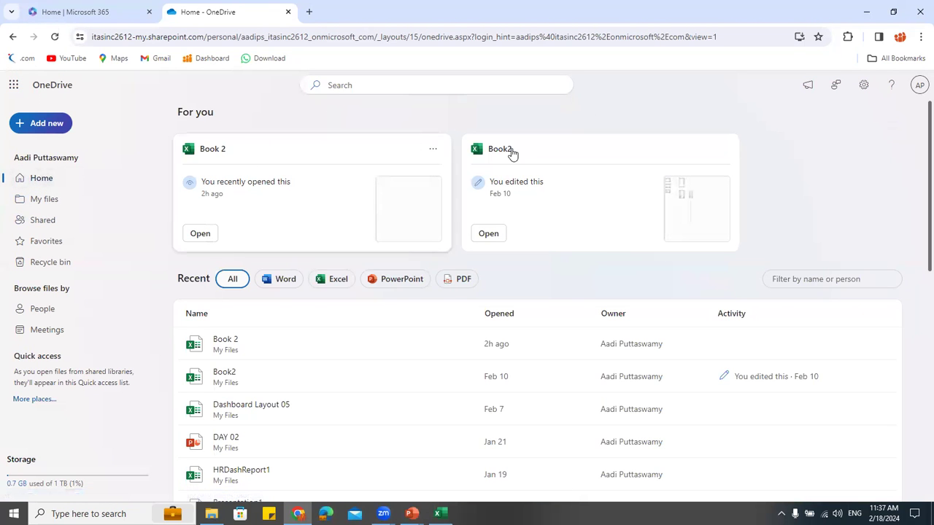
pyautogui.scroll(-10, 502, 367)
pyautogui.scroll(10, 504, 359)
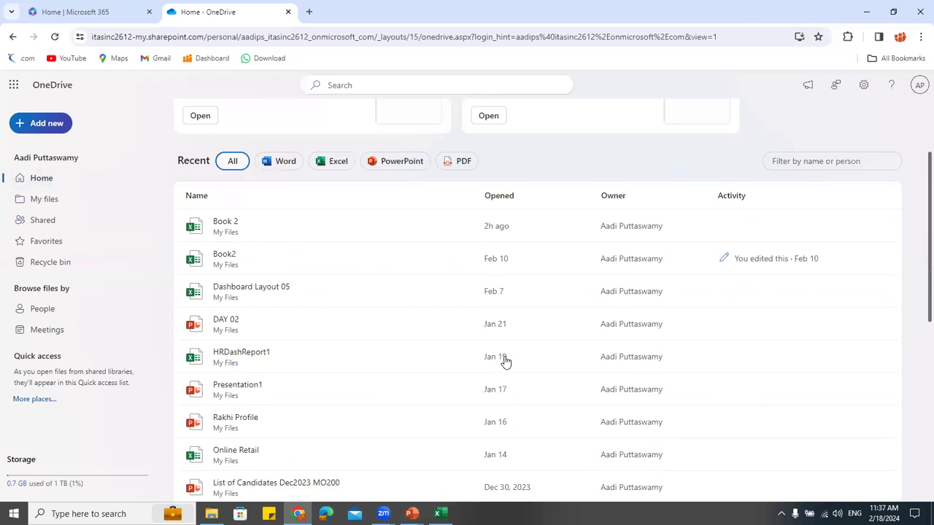
pyautogui.click(51, 262)
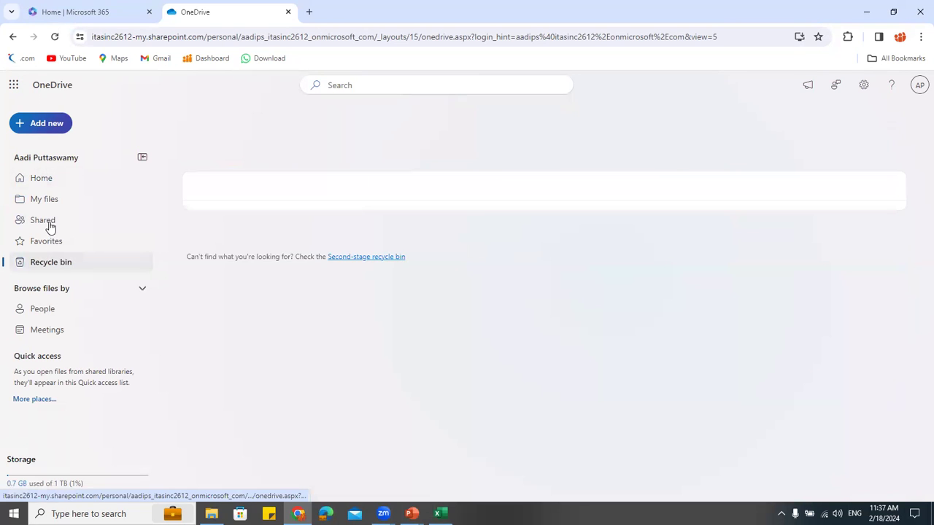
pyautogui.click(47, 243)
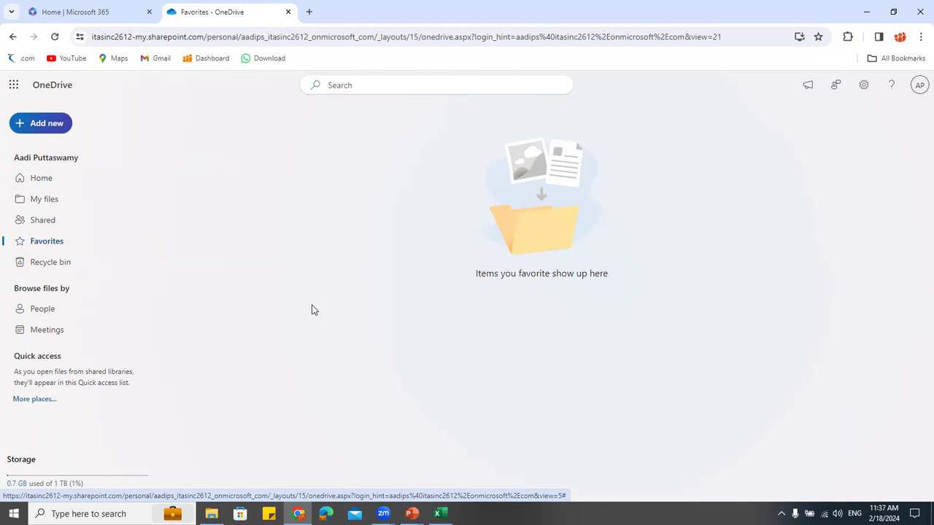
# Explore all Microsoft 365 apps, first by the Productivity category and then in the complete All apps list
pyautogui.click(10, 89)
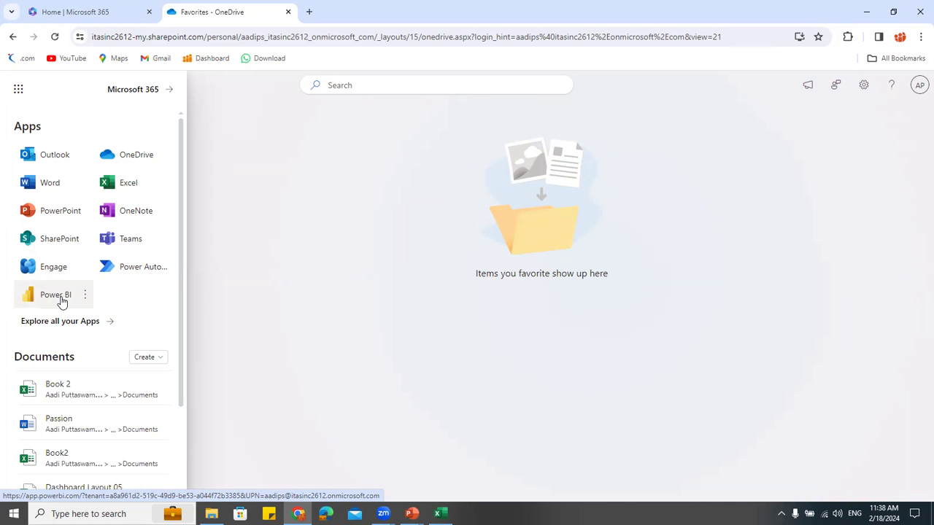
pyautogui.click(60, 324)
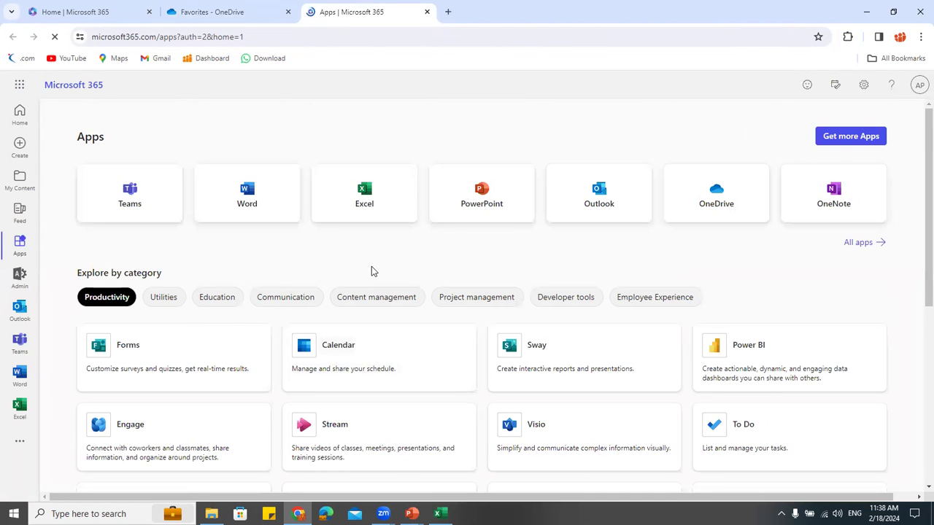
pyautogui.scroll(-1, 372, 272)
pyautogui.scroll(-4, 431, 370)
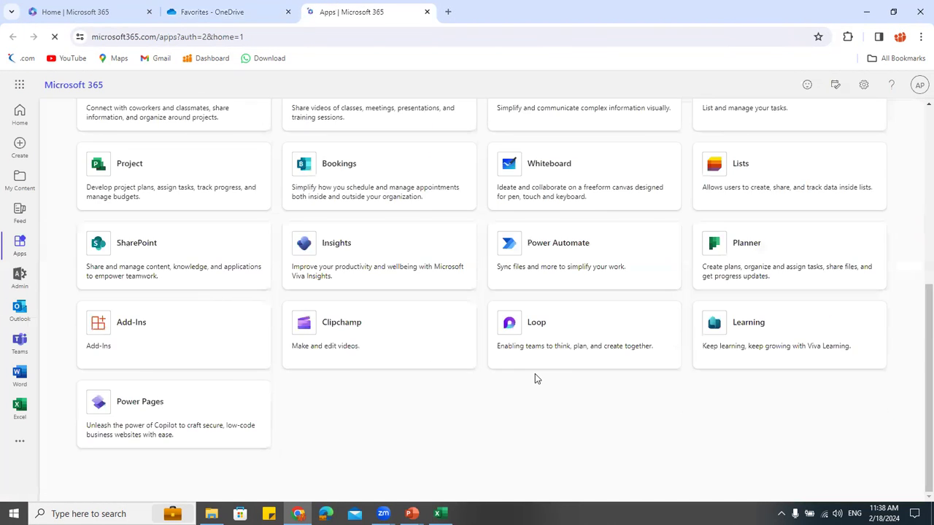
pyautogui.scroll(5, 535, 379)
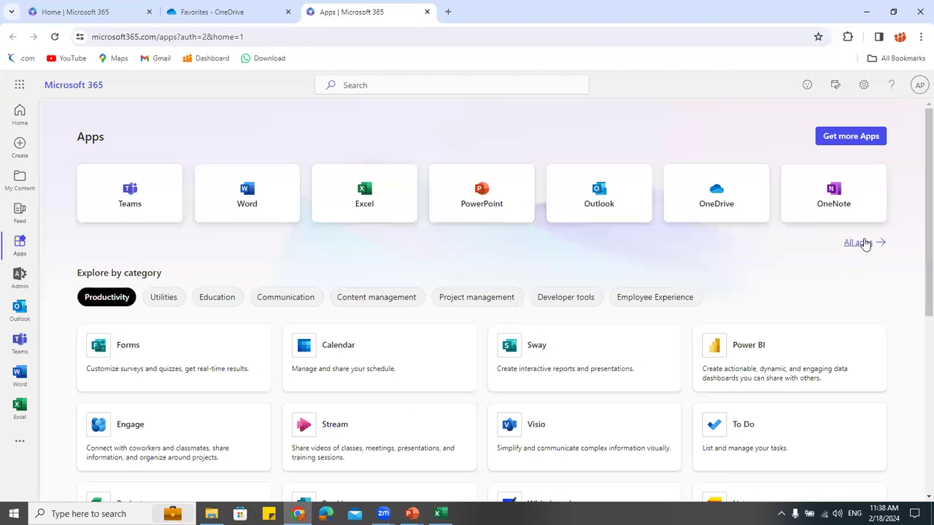
pyautogui.click(860, 242)
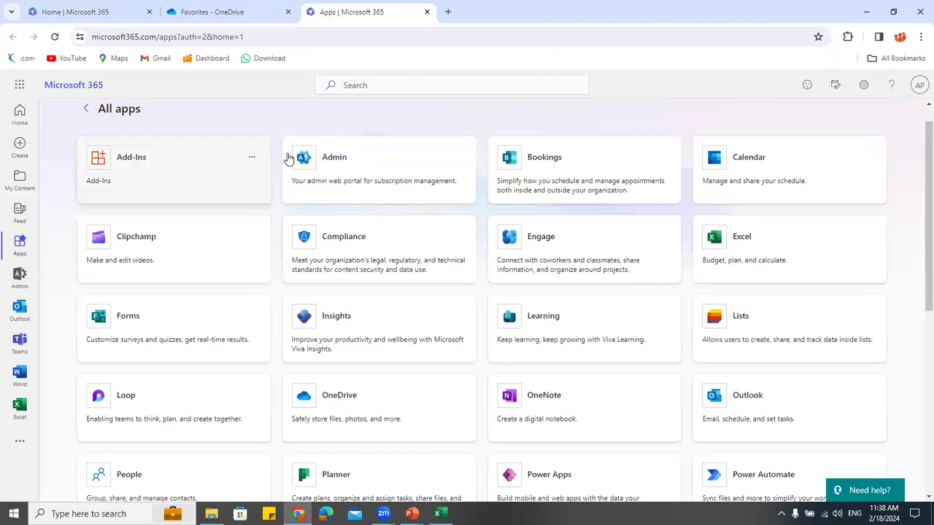
pyautogui.scroll(-5, 675, 309)
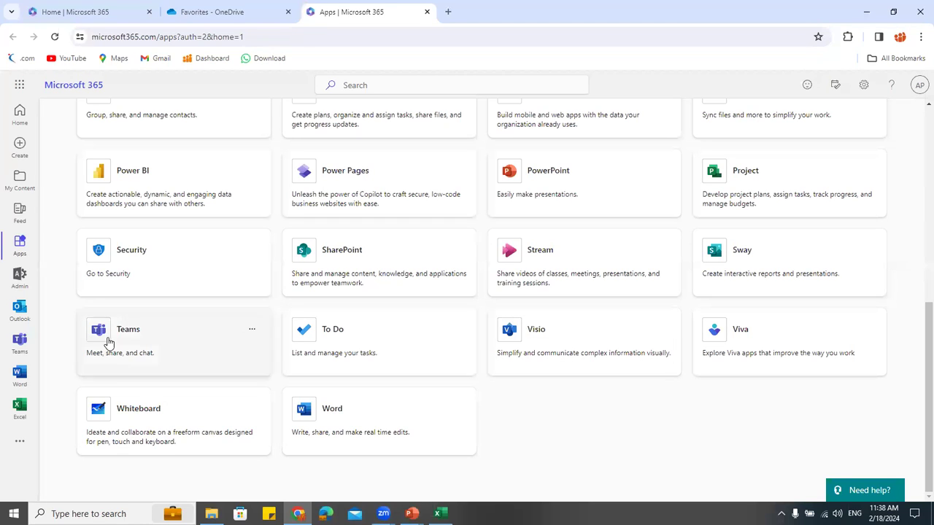
# Look back over the complete All apps list, from Whiteboard and Word up to Add-Ins and Calendar
pyautogui.scroll(3, 730, 391)
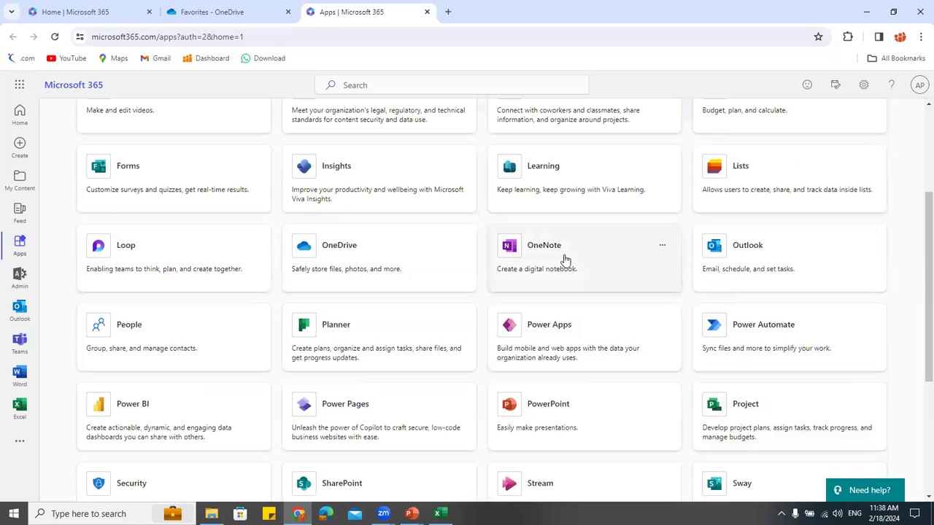
pyautogui.scroll(3, 450, 273)
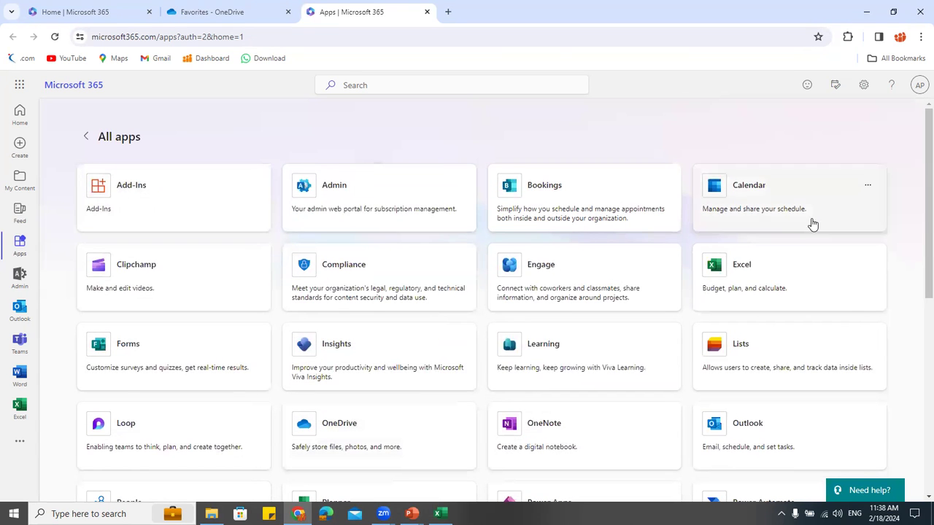
pyautogui.scroll(-5, 693, 348)
pyautogui.scroll(5, 693, 349)
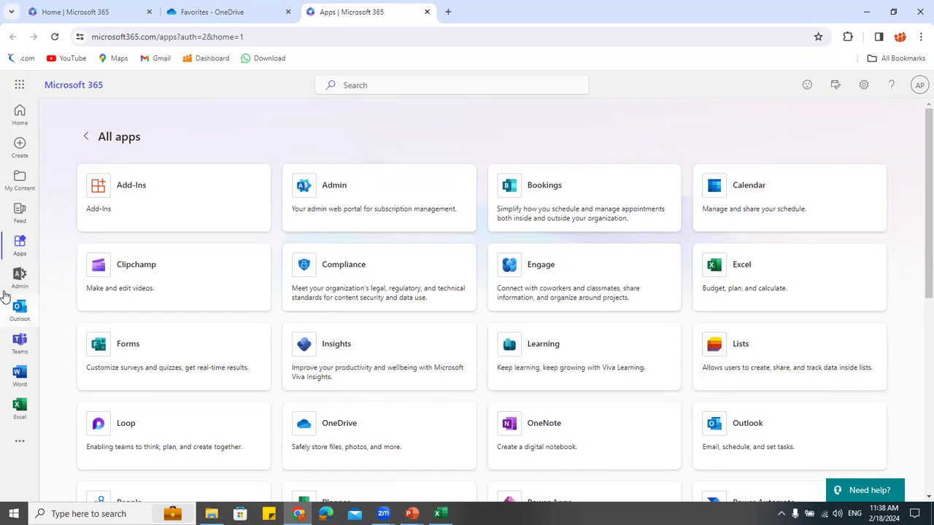
# Open Excel for the web from the app launcher and create a blank workbook
pyautogui.click(20, 86)
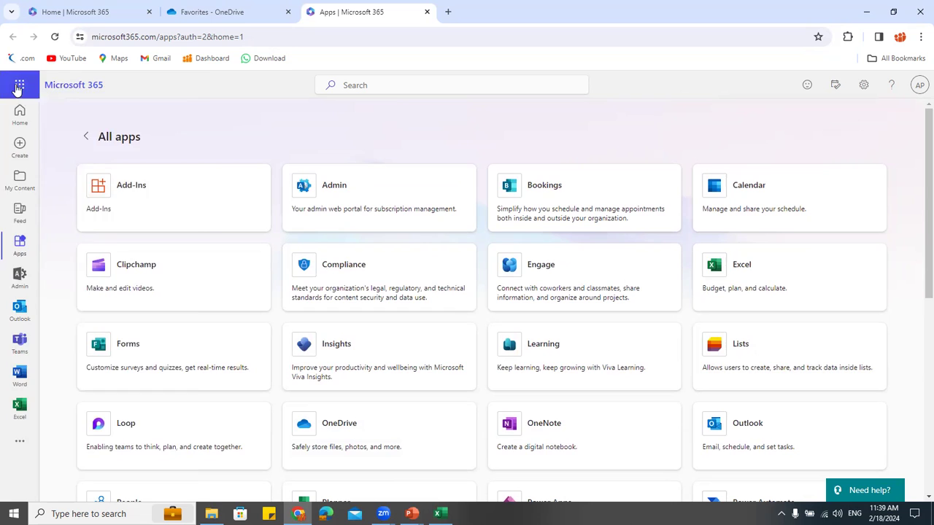
pyautogui.click(116, 189)
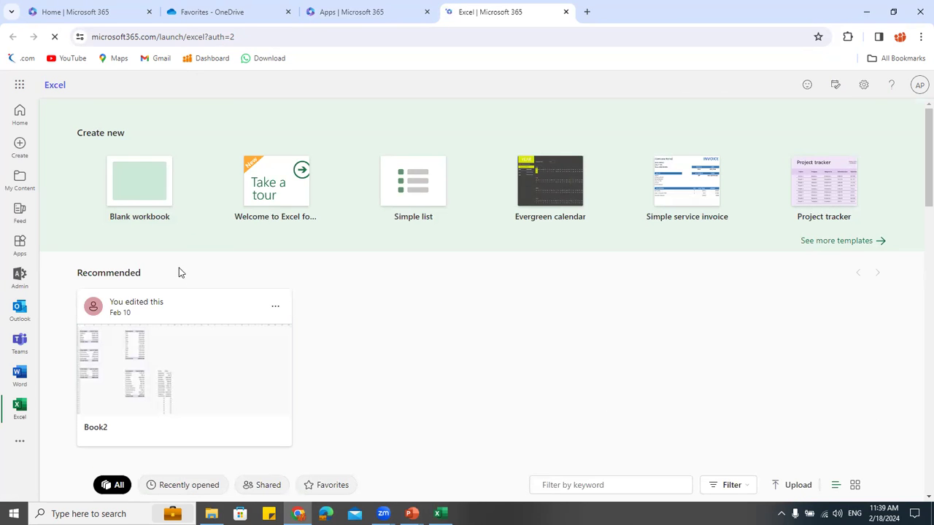
pyautogui.scroll(-3, 186, 276)
pyautogui.scroll(3, 198, 308)
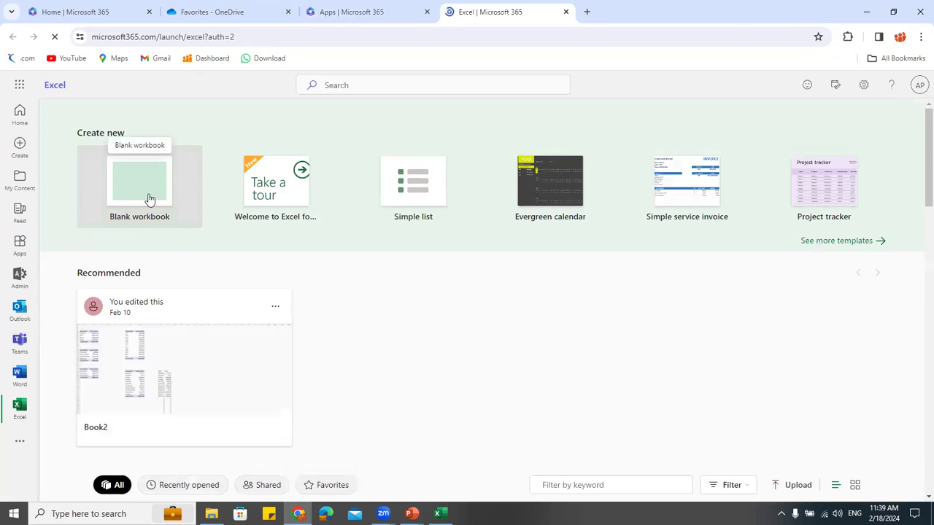
pyautogui.click(148, 200)
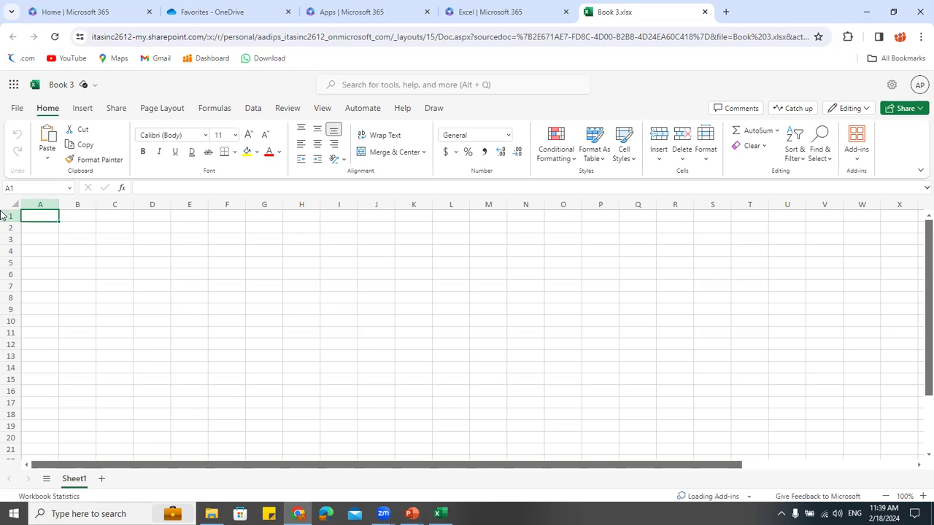
# Review the insertable objects and chart types of the online workbook, including the 2-D Area charts, without inserting one
pyautogui.click(82, 108)
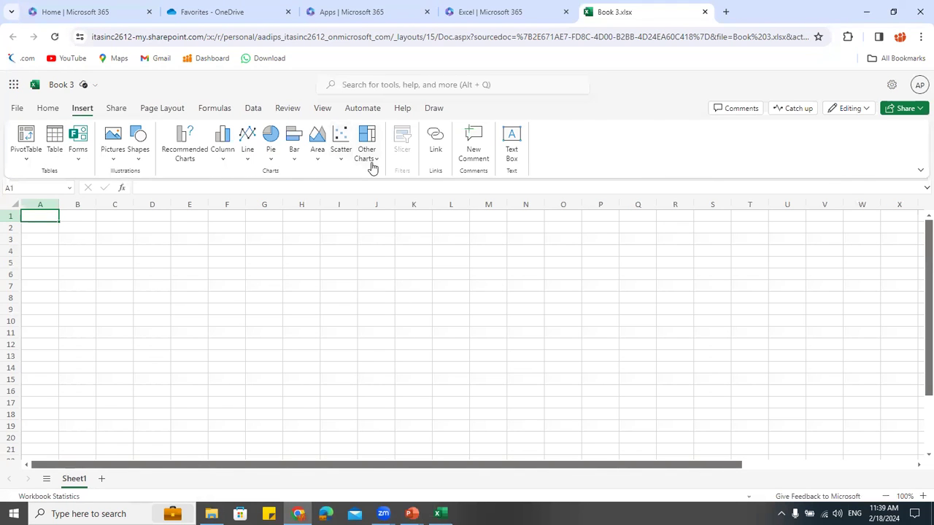
pyautogui.click(317, 153)
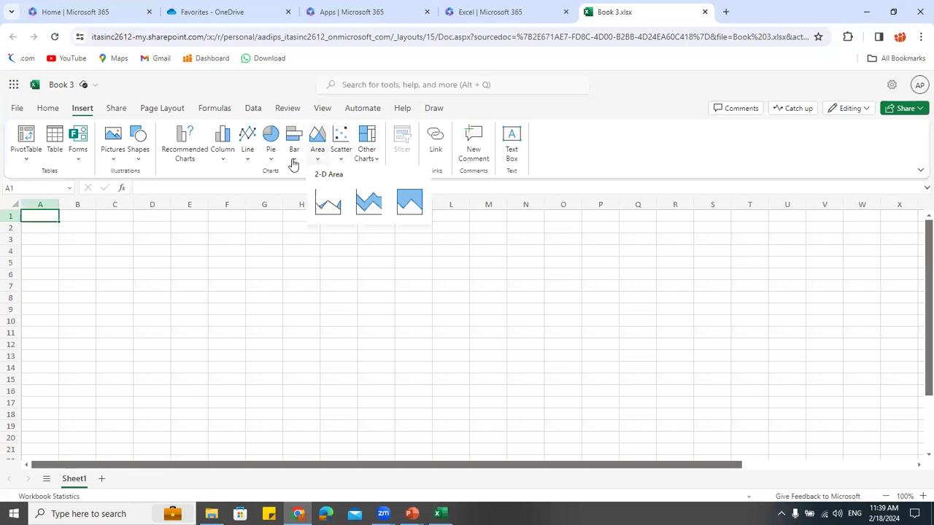
pyautogui.click(241, 282)
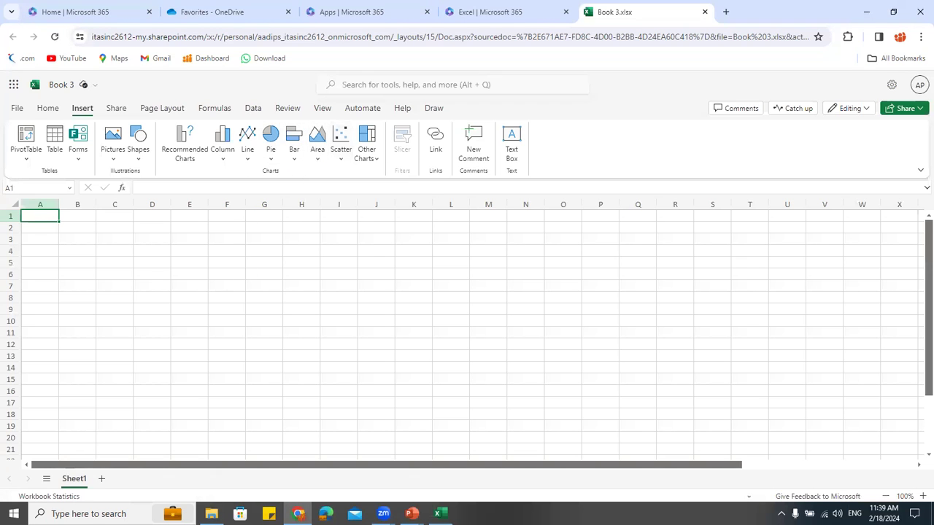
pyautogui.click(159, 293)
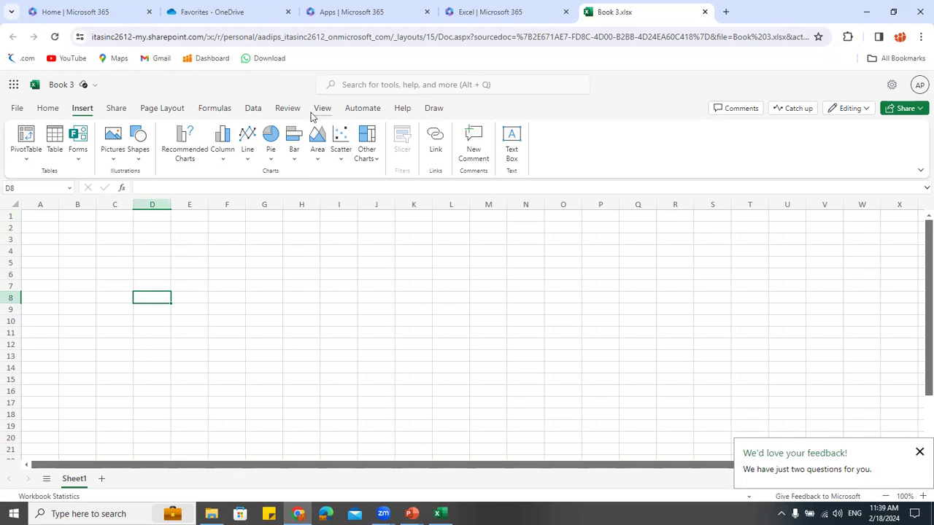
# Review the online workbook's data tools and function library, including the More Functions and Logical categories
pyautogui.click(256, 113)
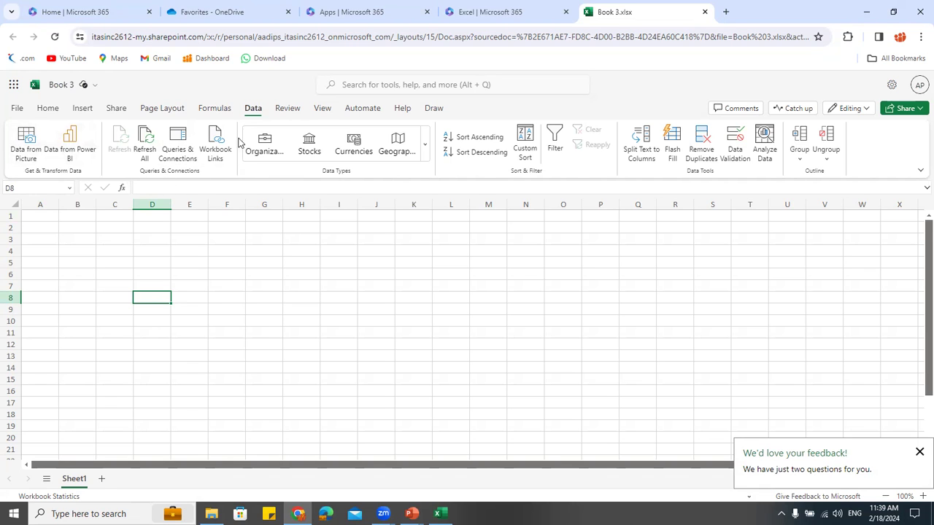
pyautogui.click(215, 113)
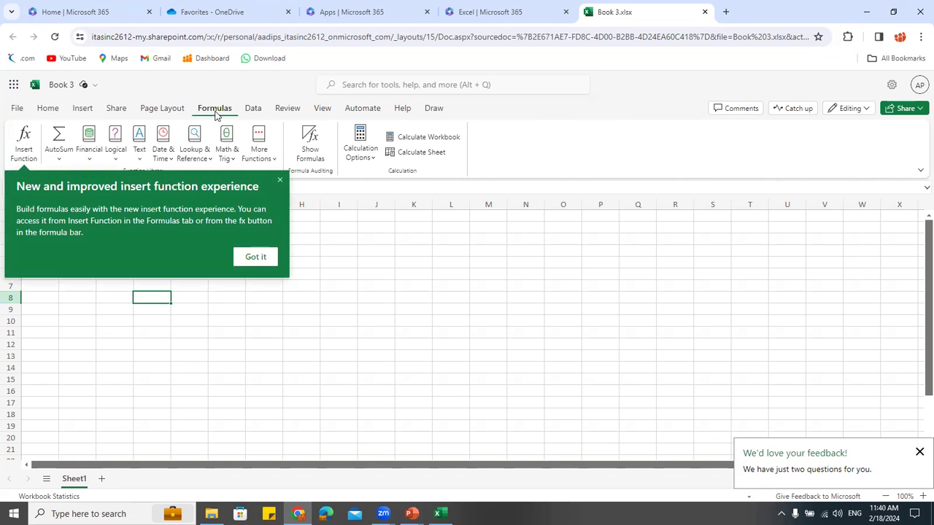
pyautogui.click(264, 261)
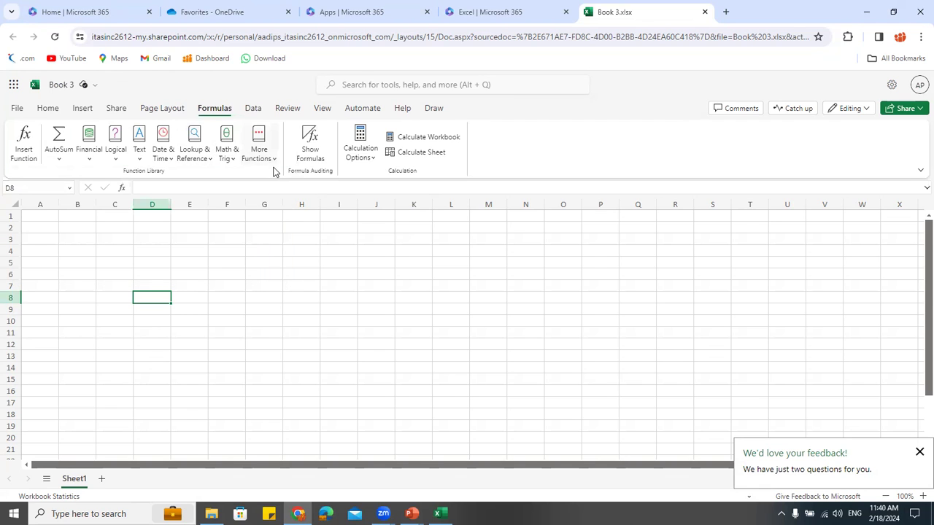
pyautogui.click(276, 159)
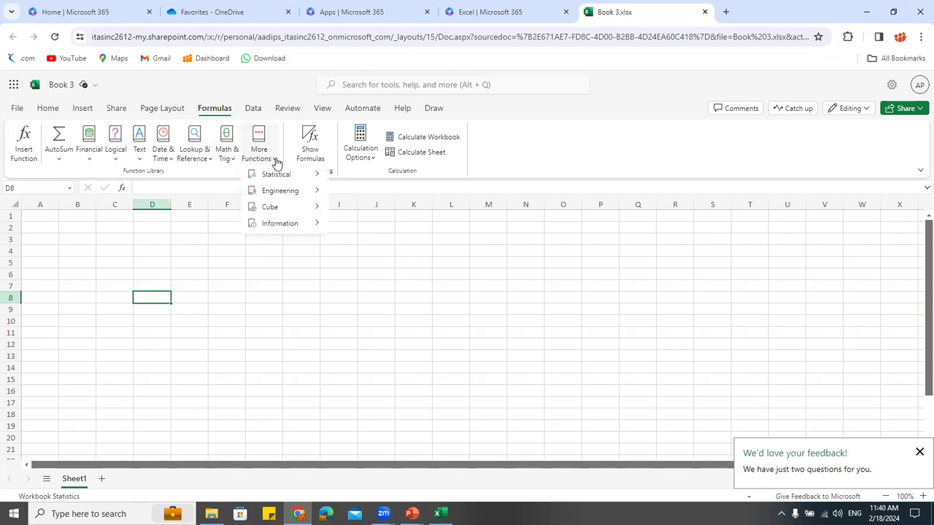
pyautogui.click(134, 159)
pyautogui.click(118, 151)
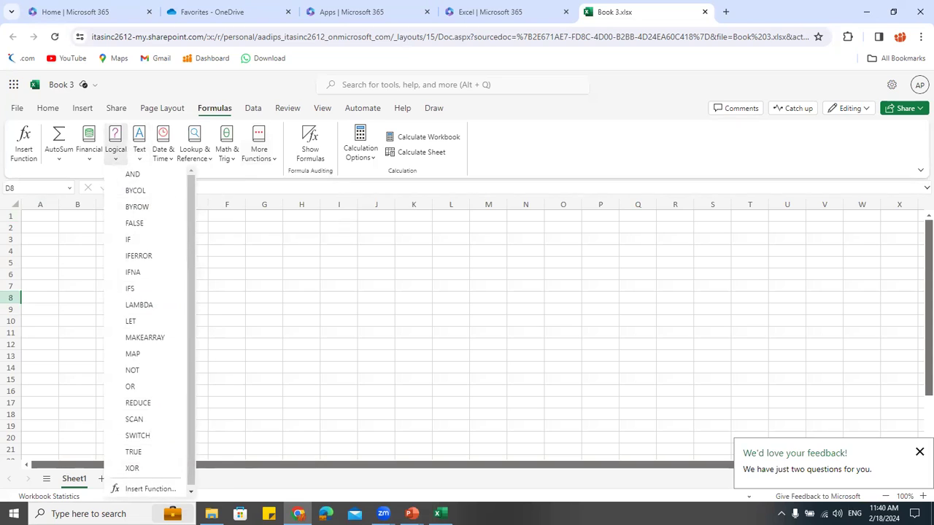
pyautogui.click(226, 251)
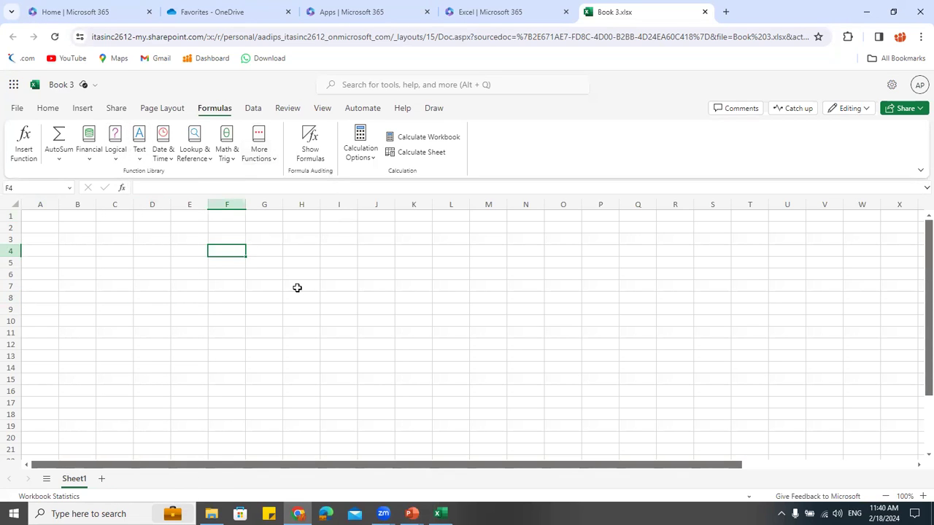
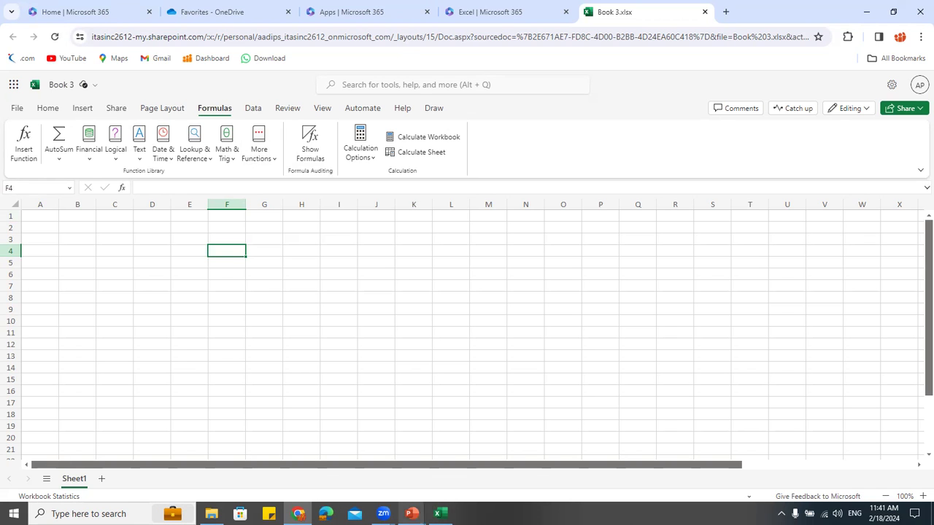
# Switch to the running PowerPoint slide show and advance to the slide after Excel on Web
pyautogui.moveTo(413, 514)
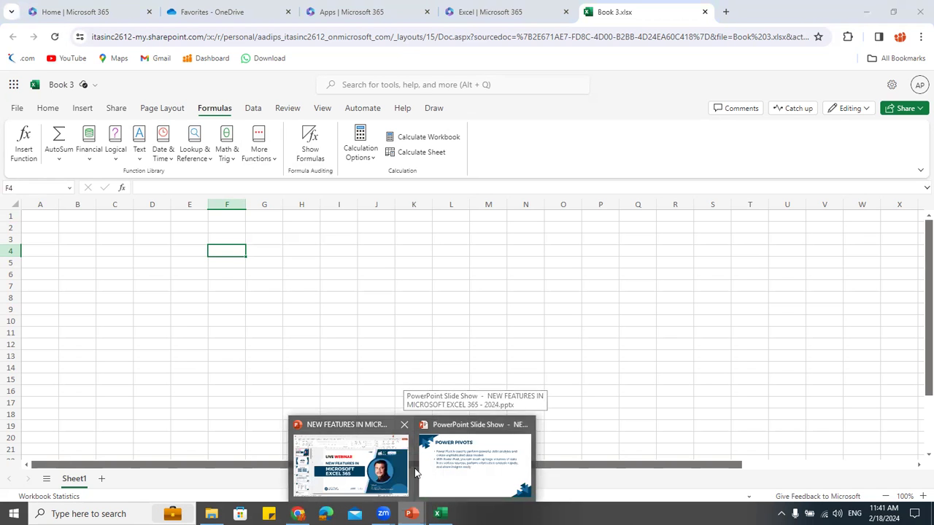
pyautogui.click(467, 463)
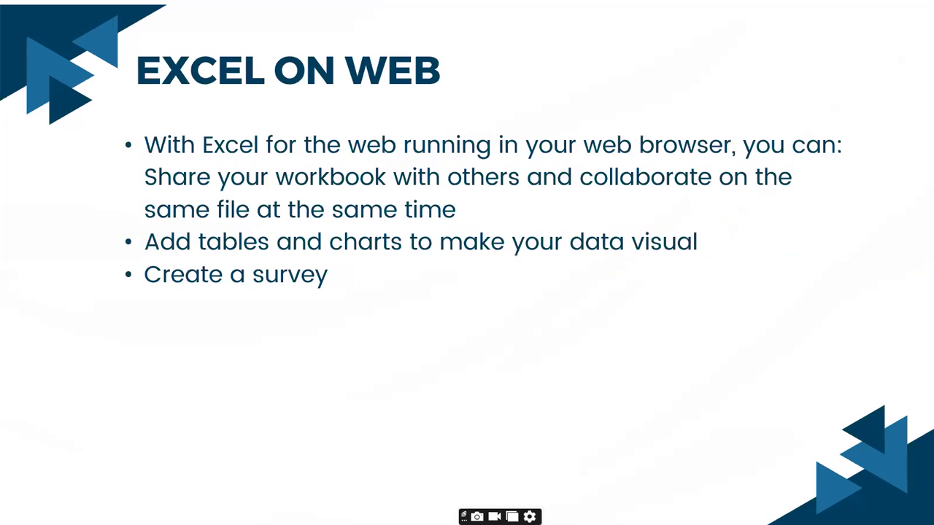
pyautogui.press('Right')
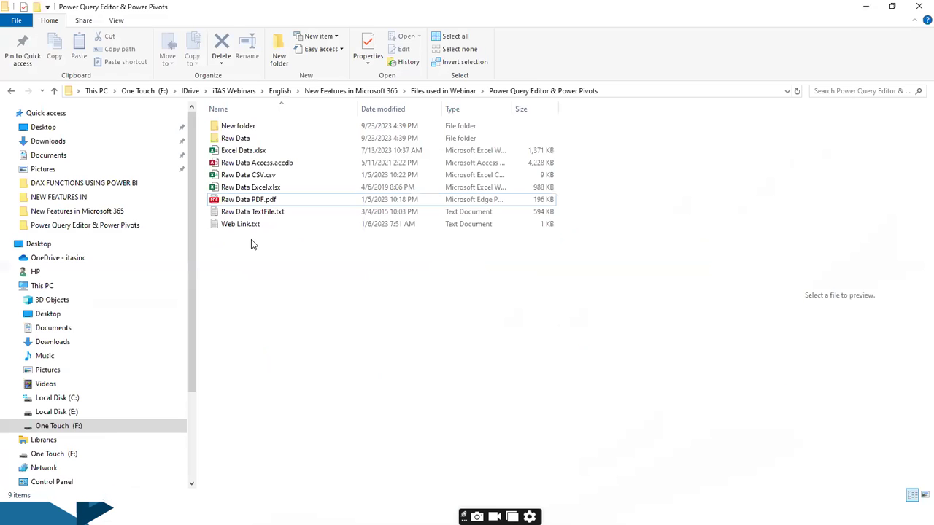
# In File Explorer, go up to the New Features in Microsoft 365 folder and open Links.txt in Notepad
pyautogui.click(437, 90)
pyautogui.click(367, 92)
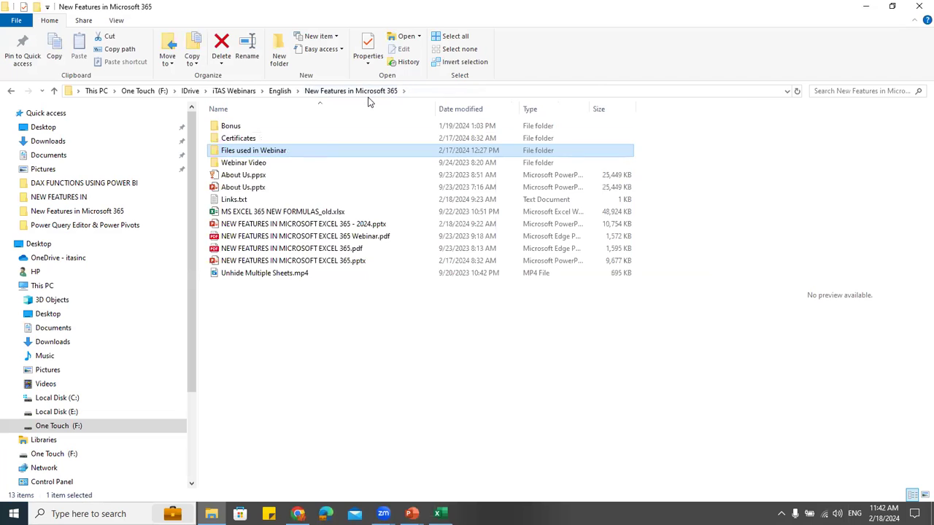
pyautogui.doubleClick(249, 202)
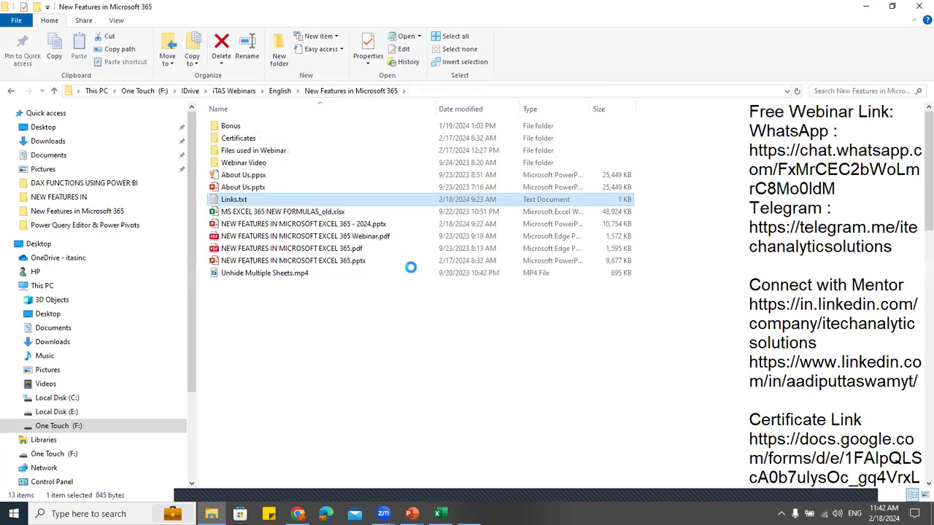
pyautogui.click(540, 161)
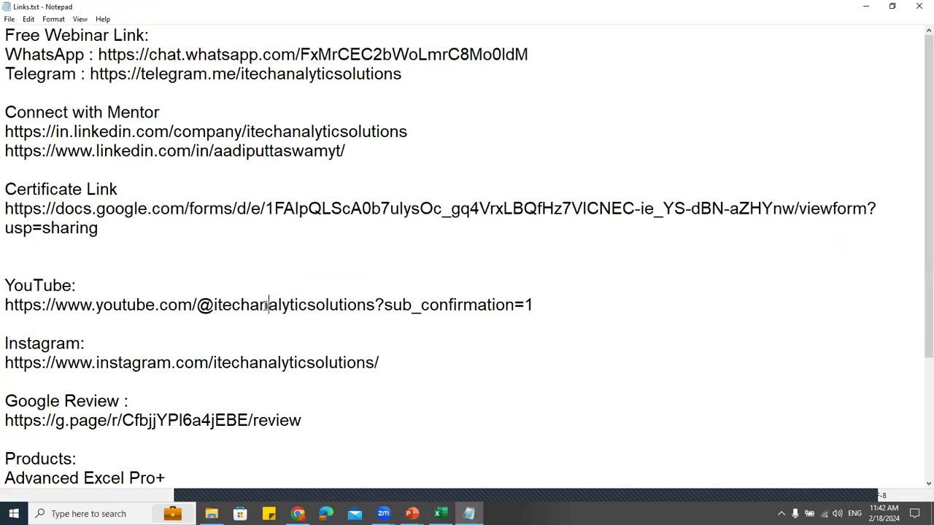
# Select the Certificate Link heading together with its Google Forms URL in Links.txt
pyautogui.moveTo(112, 231); pyautogui.dragTo(6, 209)
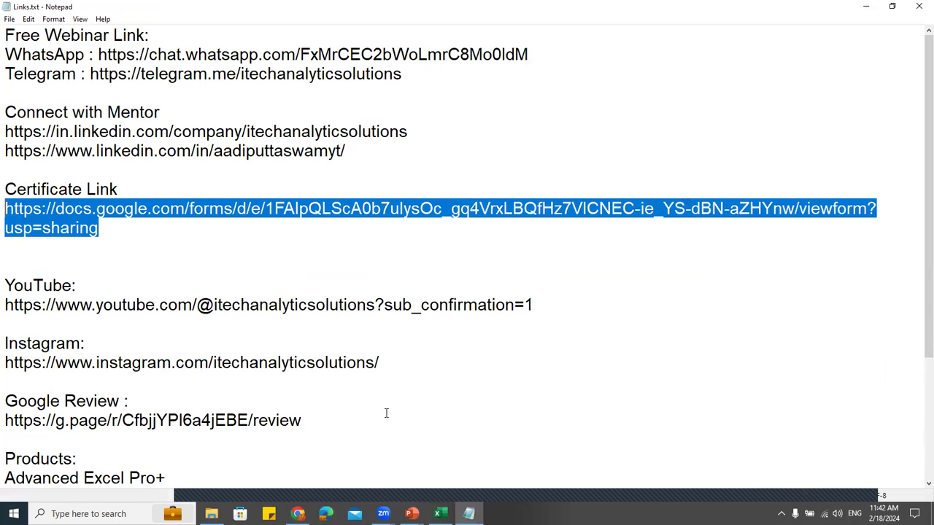
pyautogui.moveTo(298, 514)
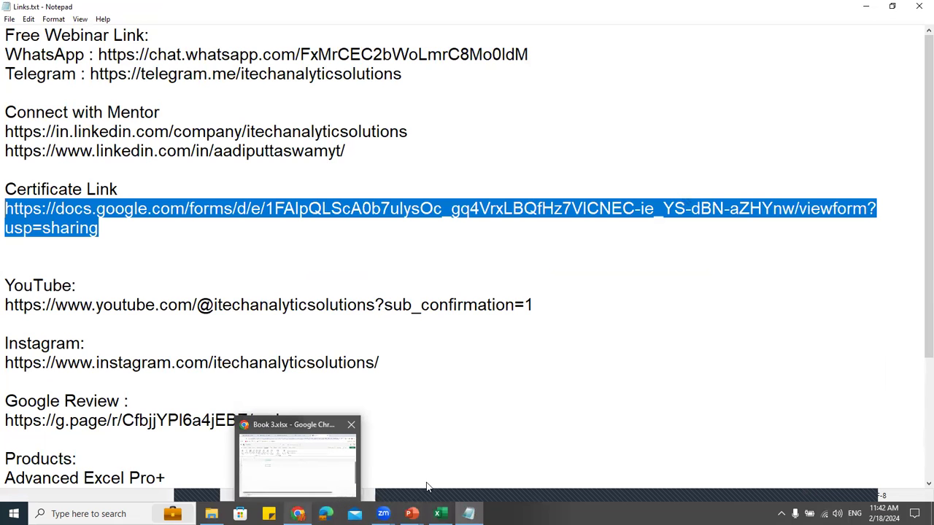
pyautogui.click(183, 229)
pyautogui.moveTo(183, 229); pyautogui.dragTo(4, 189)
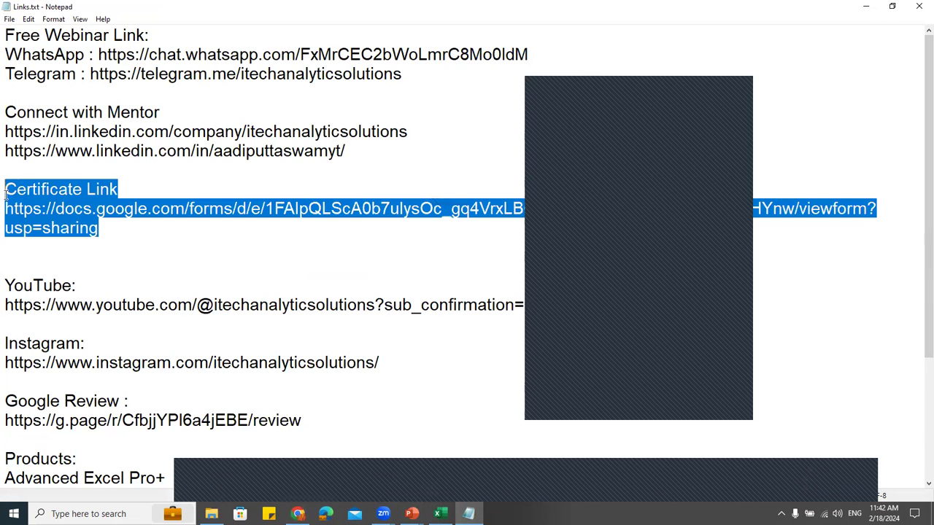
pyautogui.click(559, 388)
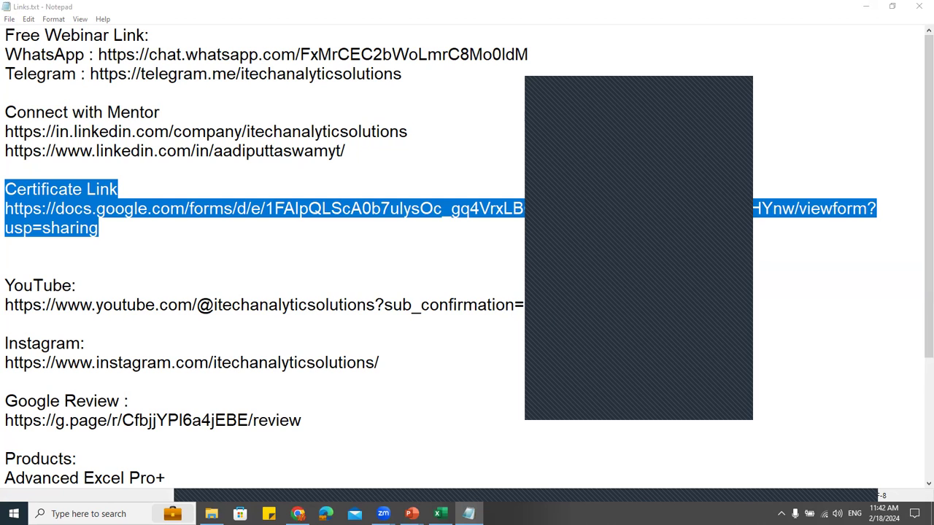
# Switch back to the PowerPoint slide show
pyautogui.moveTo(411, 514)
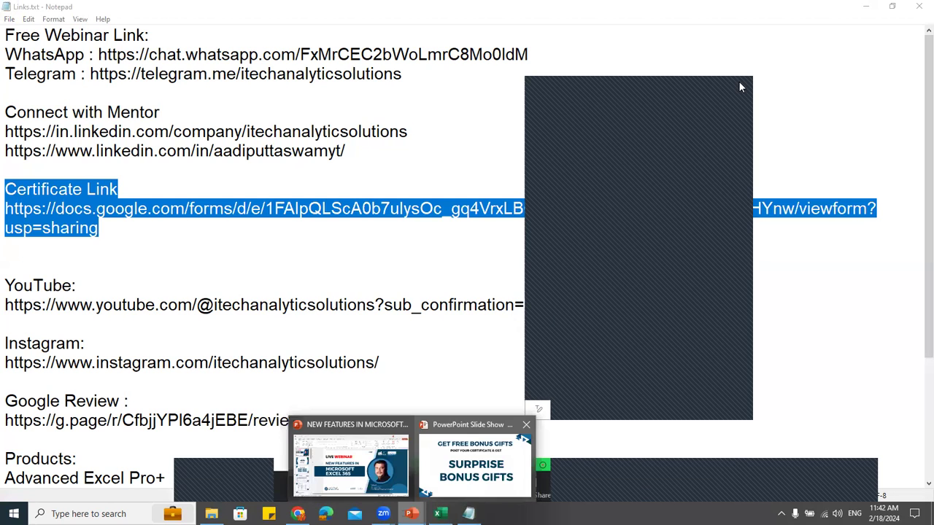